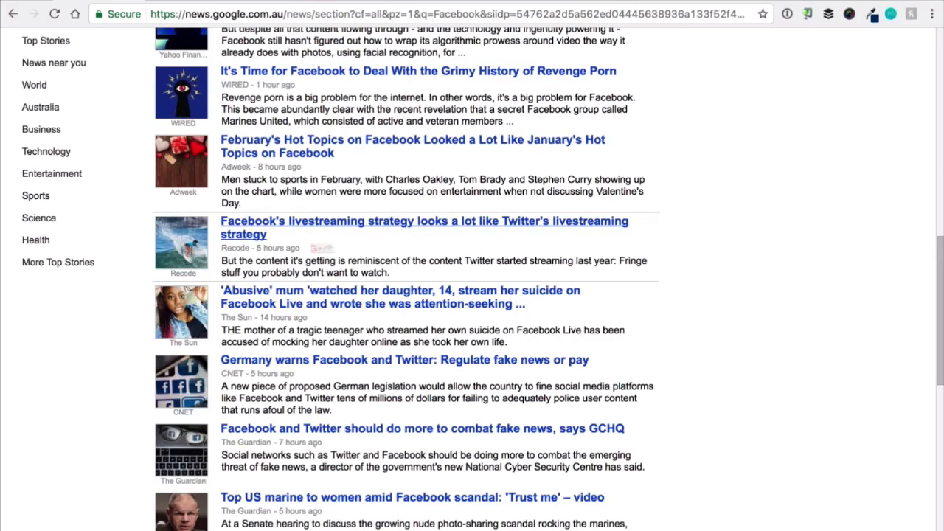
Sign in to the Google account from the Facebook news section.
scroll(405, 236, "up", 3)
scroll(226, 129, "up", 8)
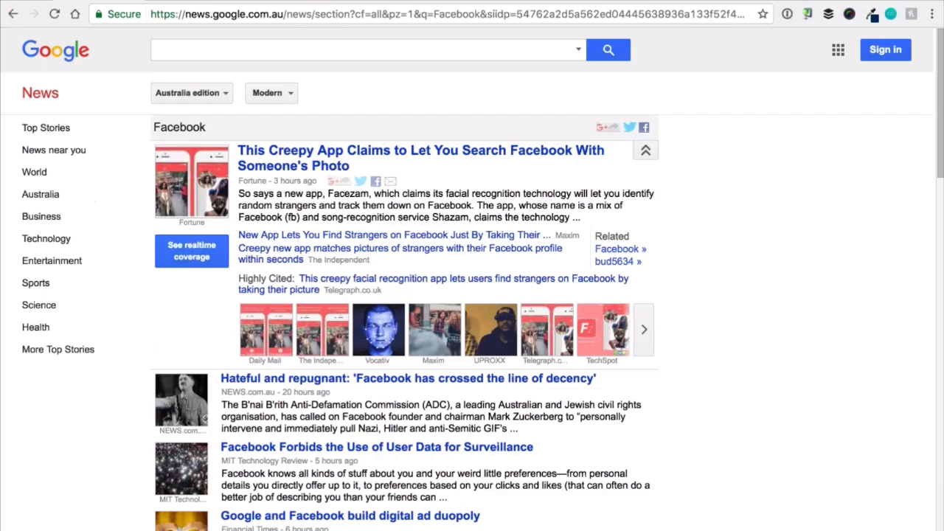
scroll(64, 279, "down", 1)
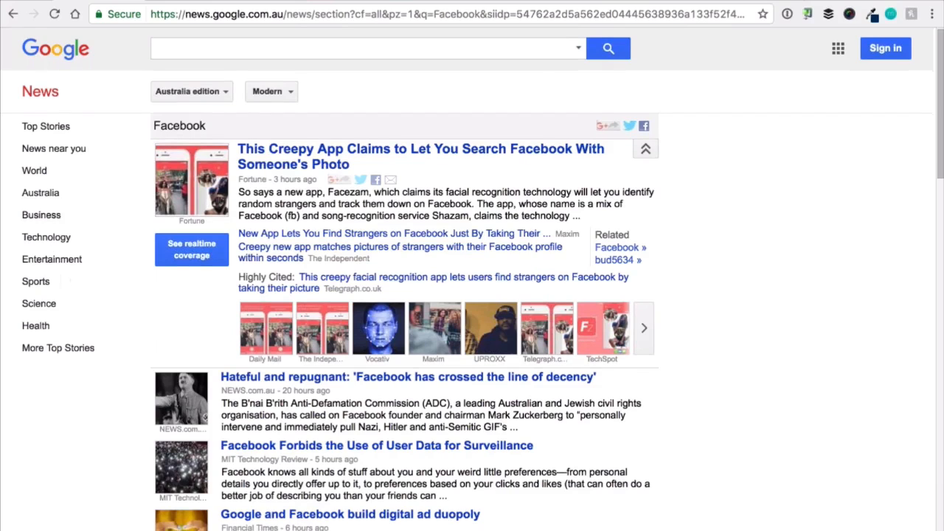
scroll(65, 279, "up", 1)
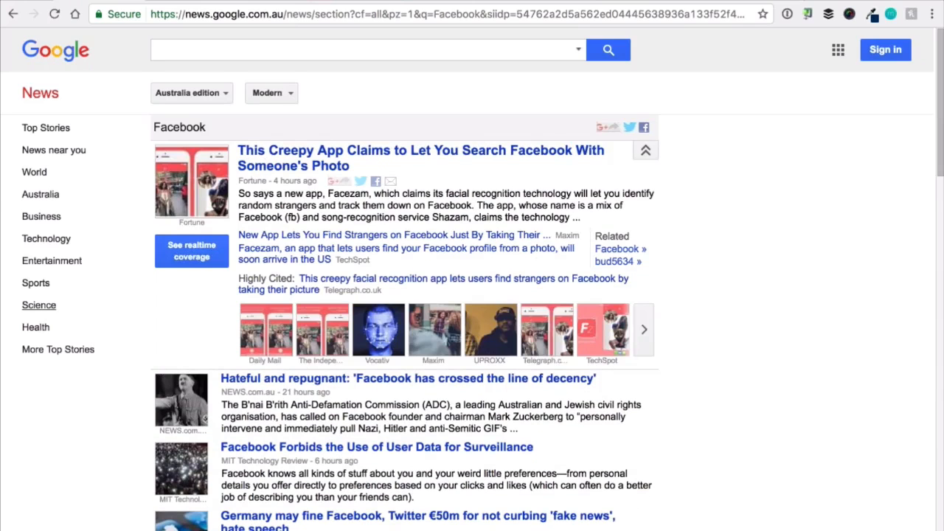
left_click(888, 50)
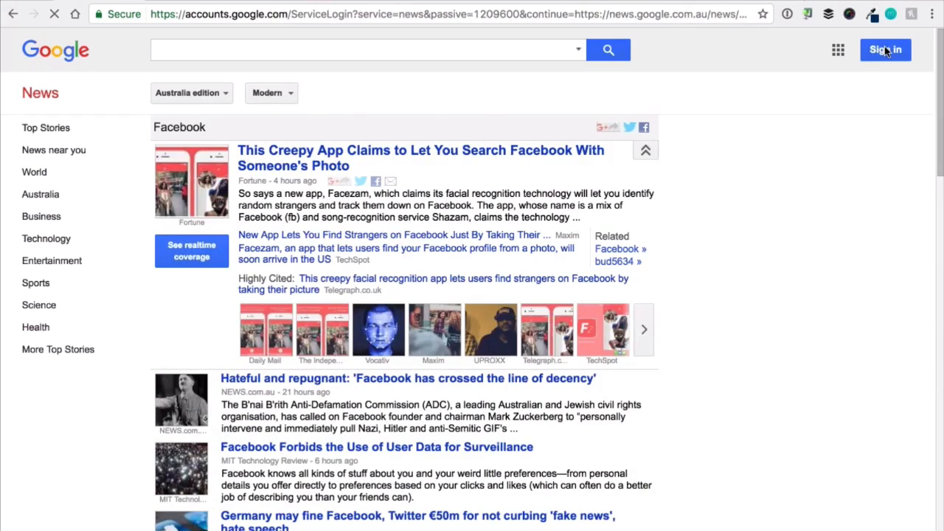
left_click(468, 320)
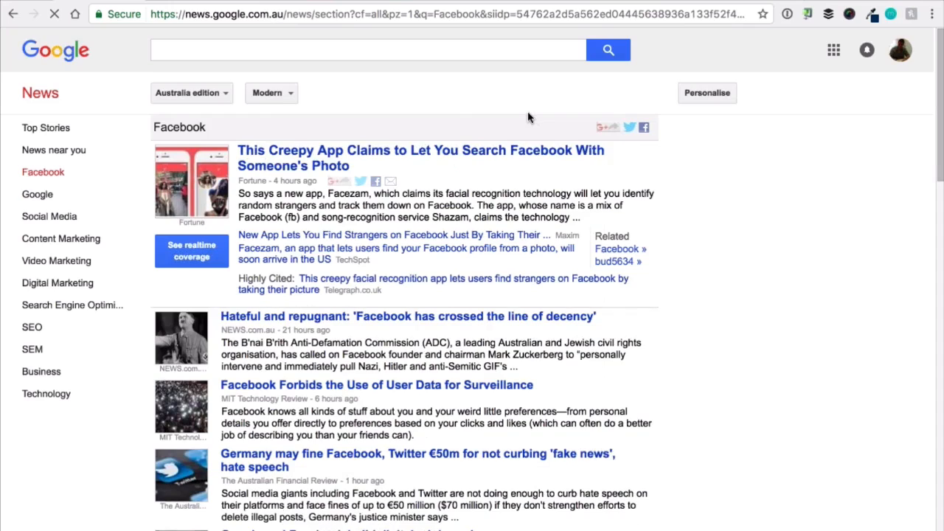
Open the Social Media news section and look over its stories.
left_click(59, 238)
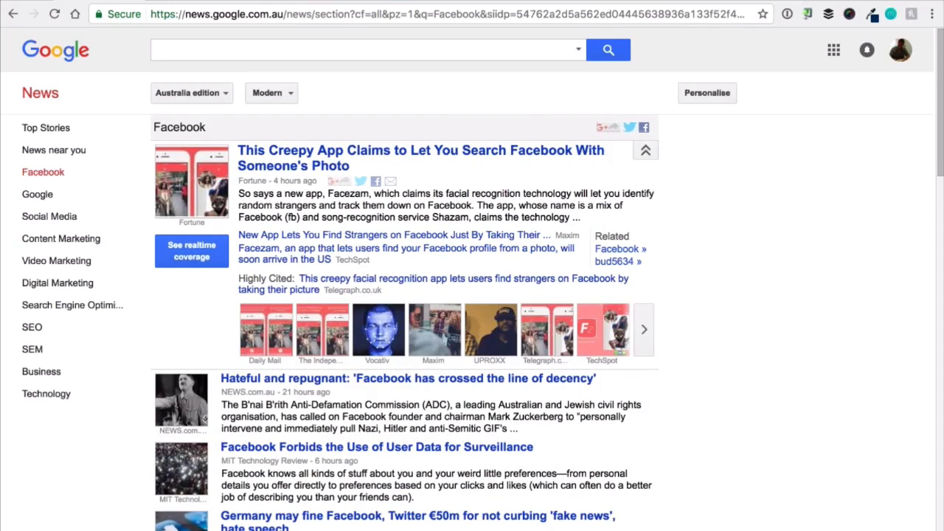
left_click(59, 219)
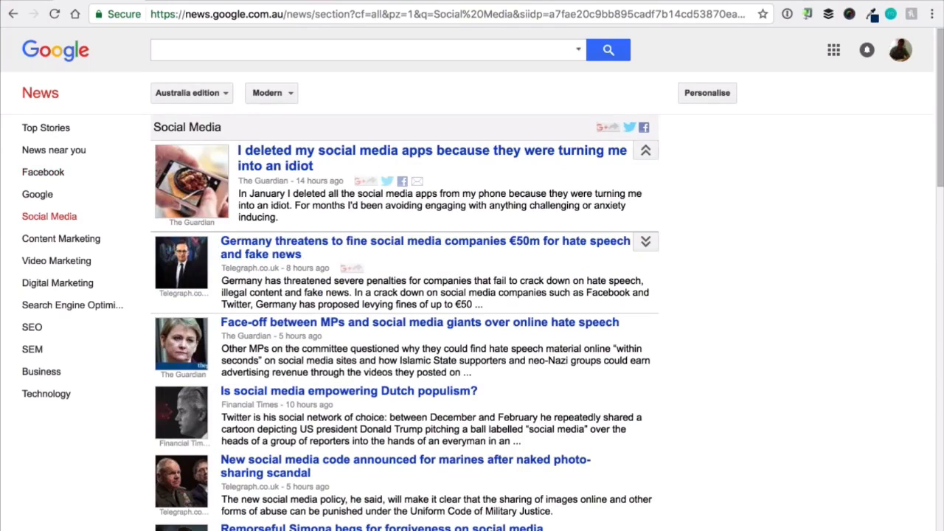
scroll(322, 304, "down", 1)
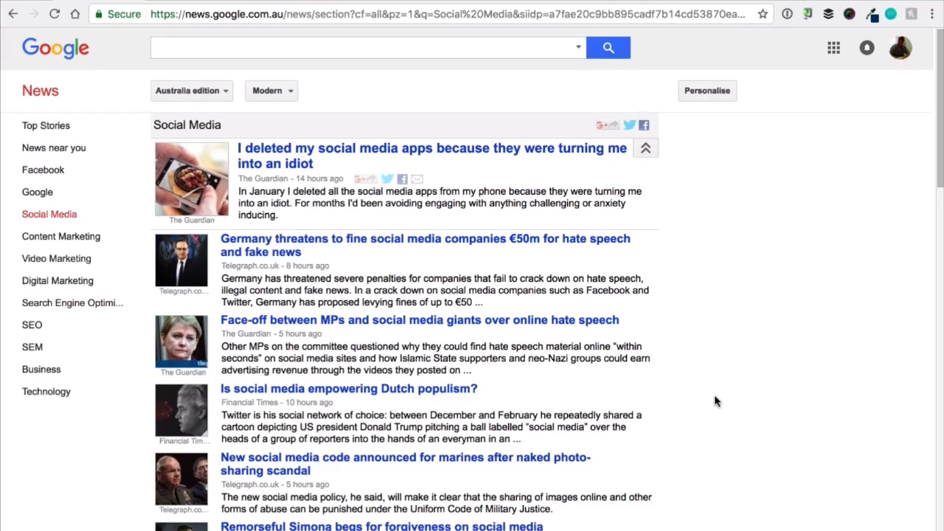
Personalise Google News by adding "healthy snacks" as a custom topic.
left_click(698, 91)
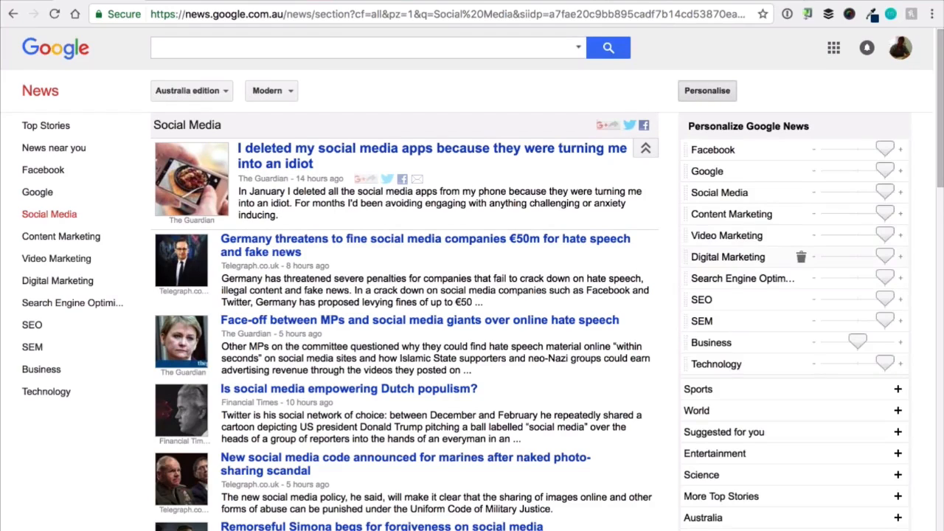
scroll(742, 408, "down", 3)
left_click(742, 408)
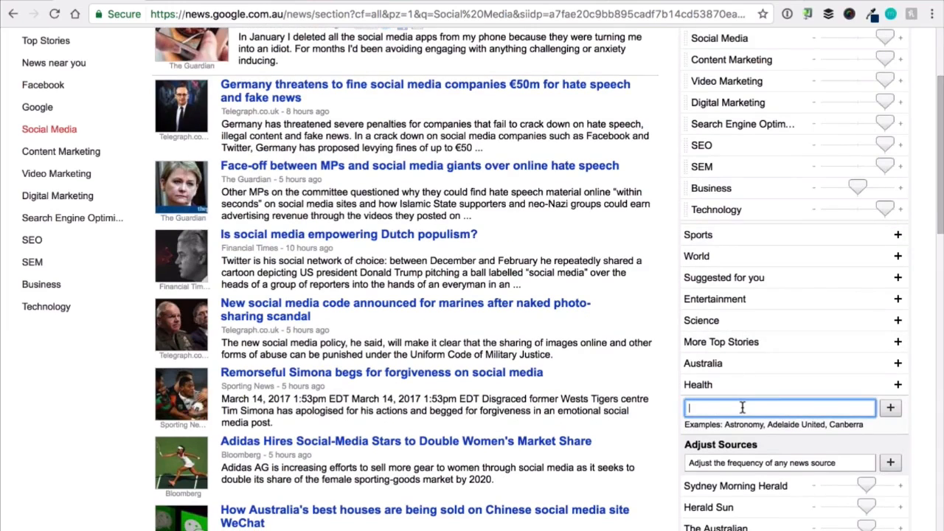
type("healthy snacks")
key("Down")
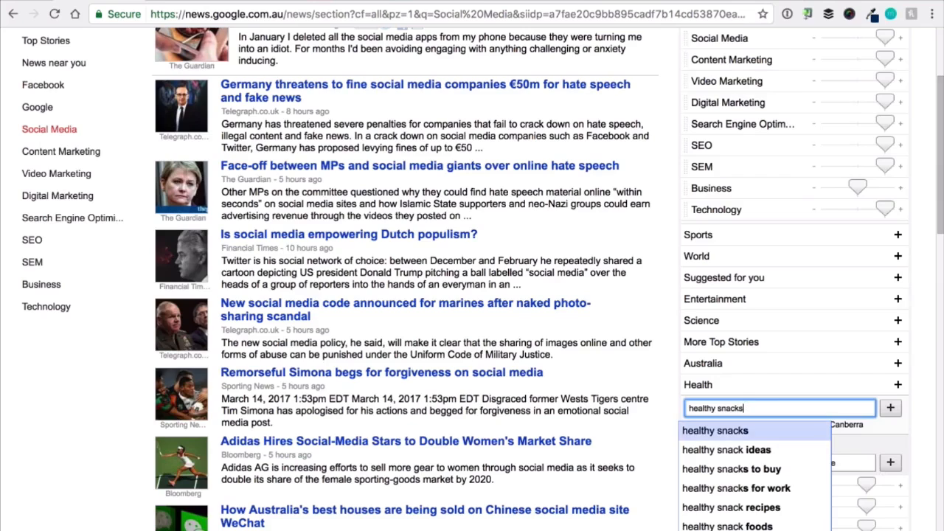
key("Return")
mouse_move(739, 238)
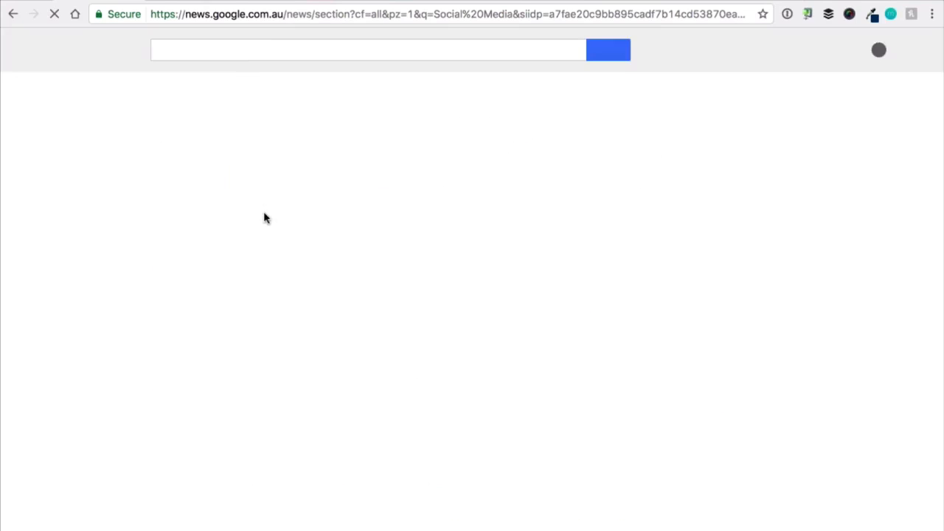
Open the healthy snacks news section and look through its stories.
scroll(49, 266, "up", 2)
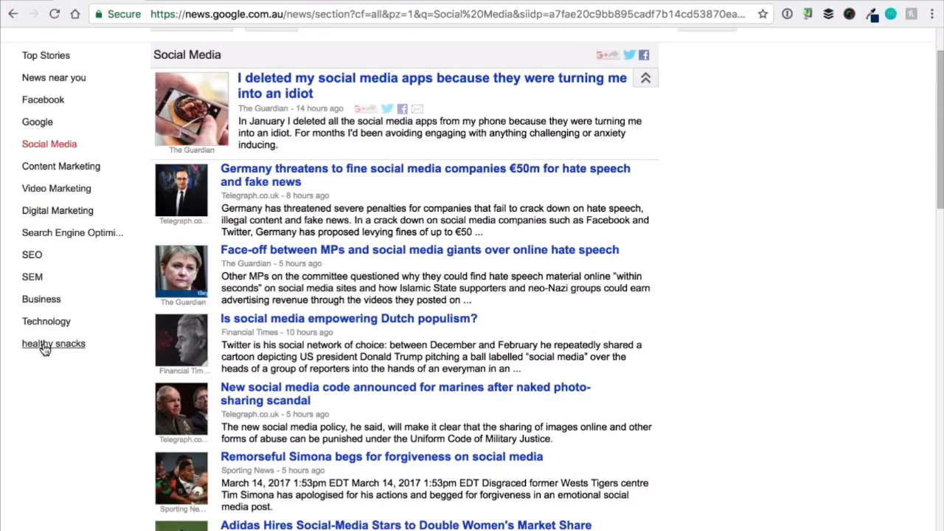
left_click(47, 348)
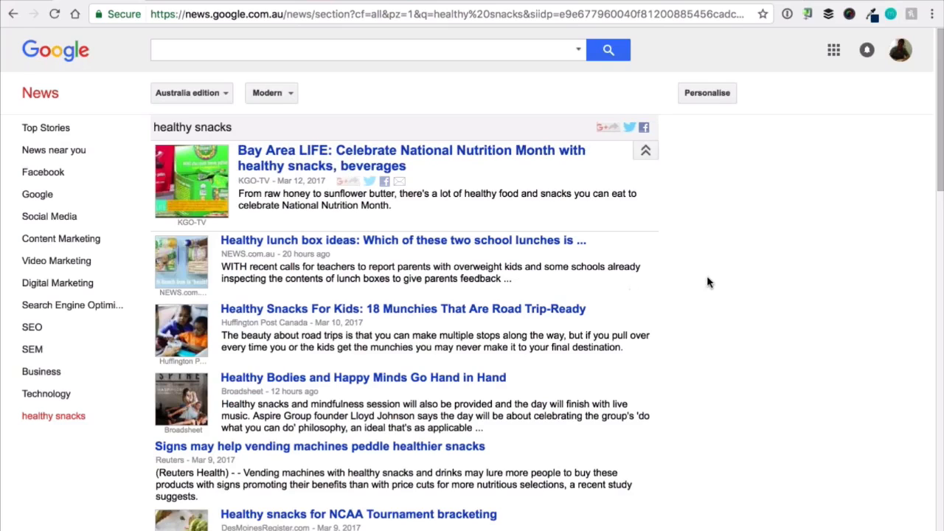
scroll(706, 280, "down", 1)
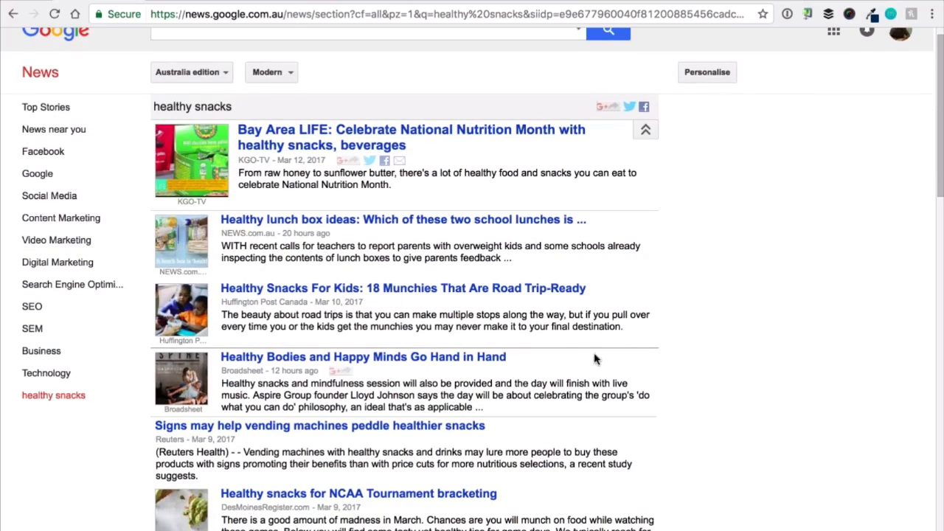
scroll(696, 296, "down", 2)
scroll(696, 296, "down", 3)
scroll(698, 298, "up", 2)
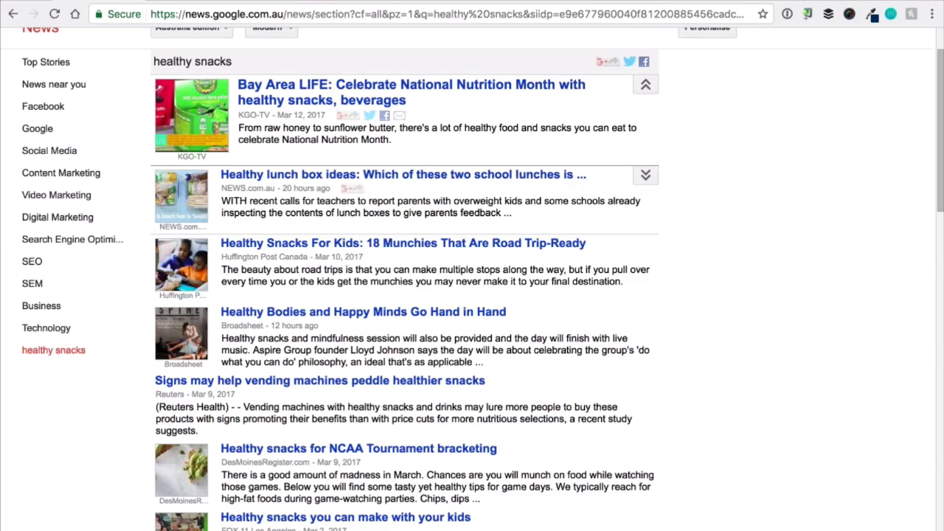
Switch to the DMW #19 Video Script in Google Docs and highlight the four headline bullets at its start.
left_click(177, 2)
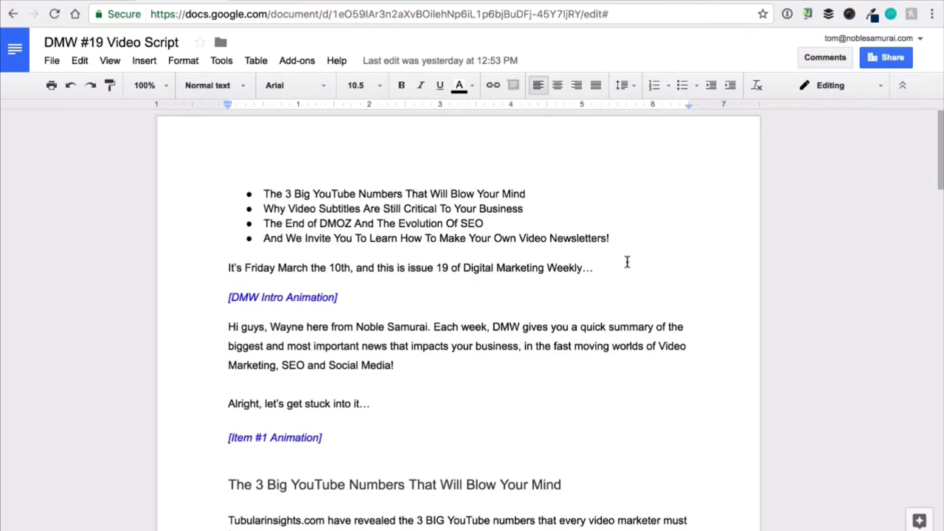
left_click_drag(260, 192, 620, 238)
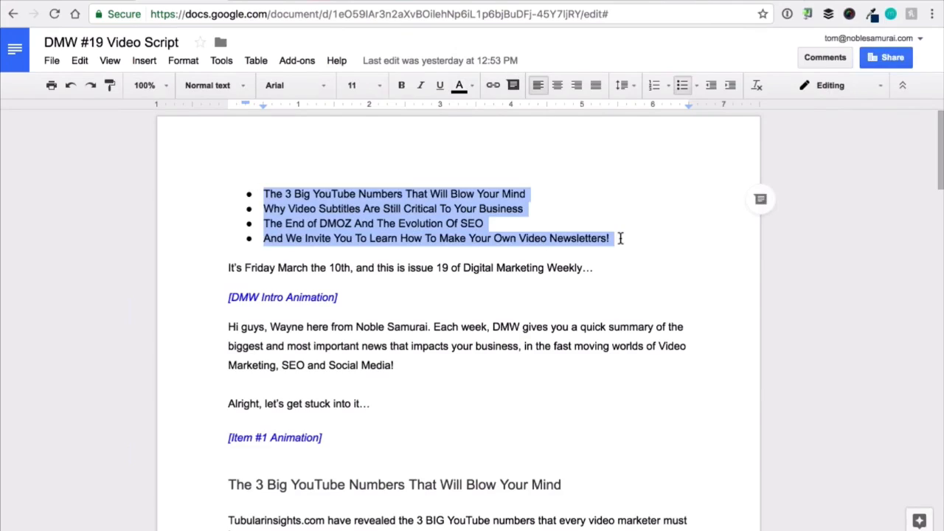
left_click(620, 238)
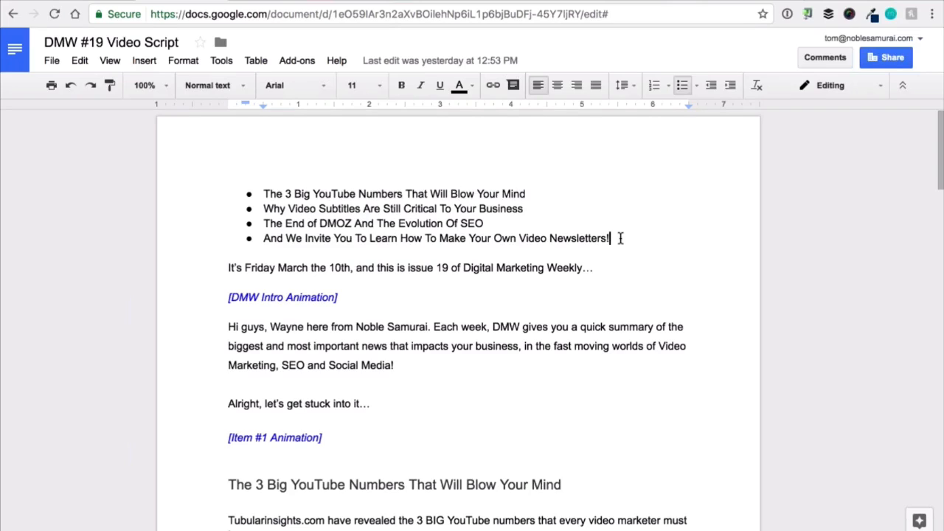
Highlight in turn the script's date and issue line, the [DMW Intro Animation] cue and the greeting paragraph.
left_click_drag(226, 268, 619, 264)
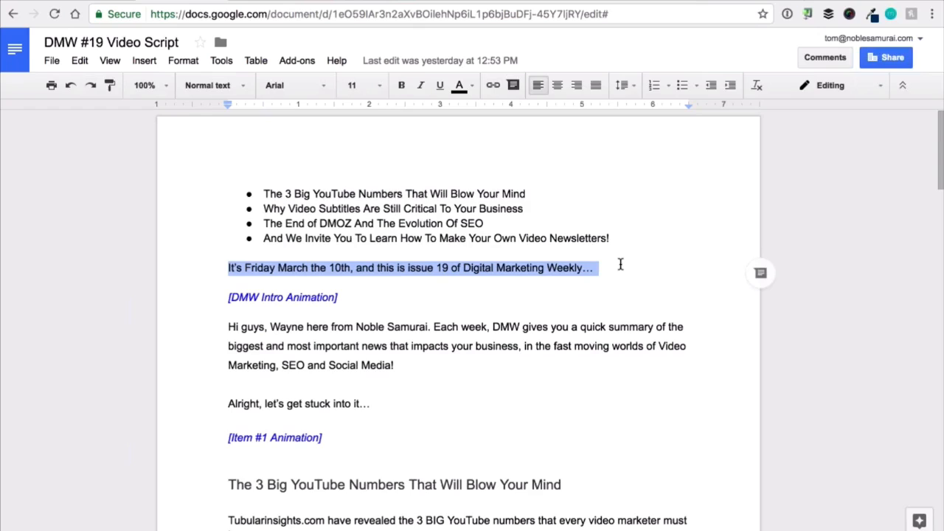
left_click(552, 328)
left_click_drag(228, 326, 350, 297)
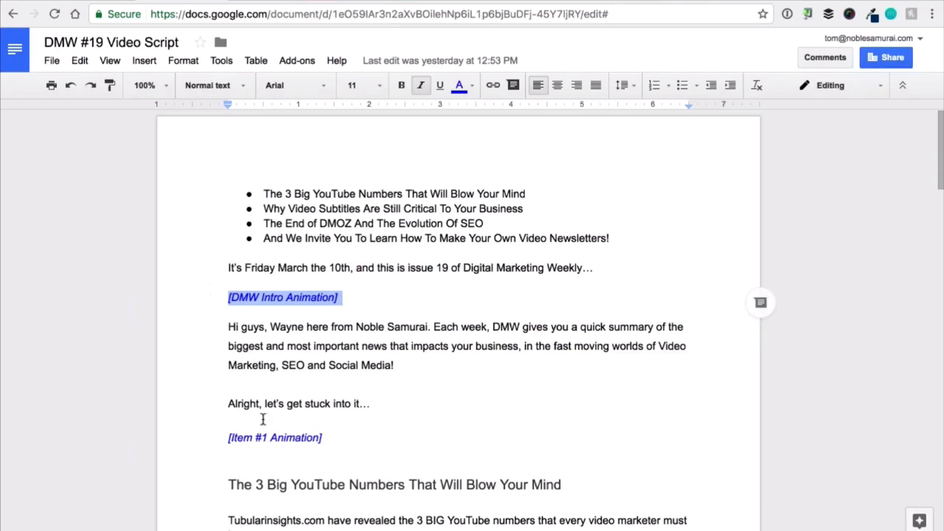
left_click(236, 327)
left_click_drag(226, 327, 410, 369)
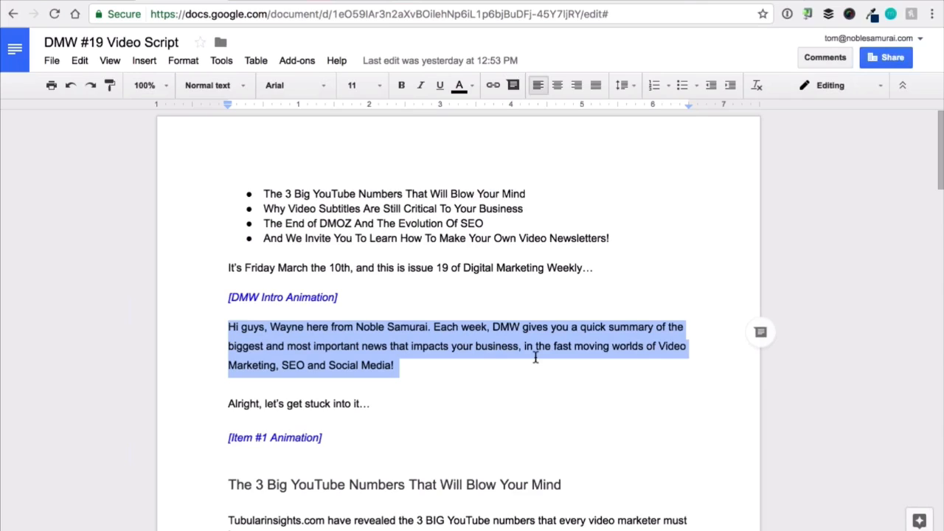
left_click(480, 363)
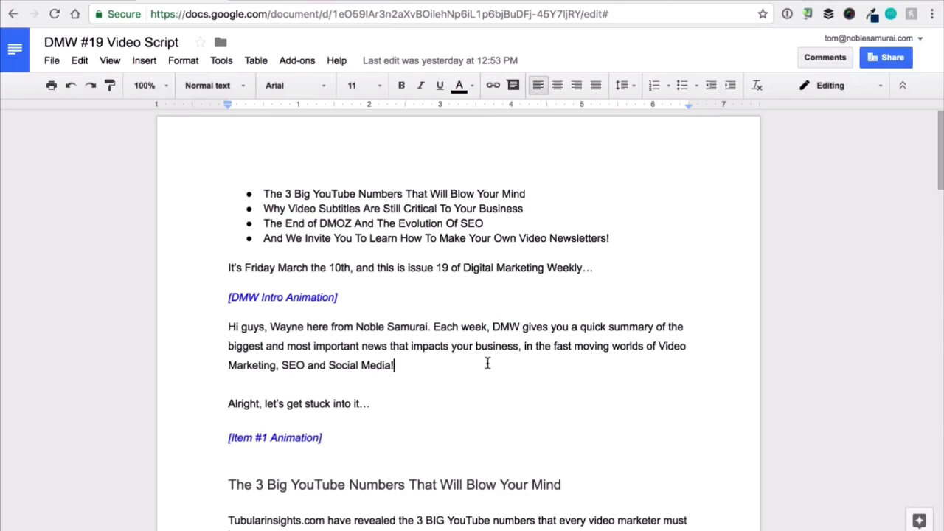
In the YouTube numbers item, highlight "So what do these numbers mean for your business?" and "You MUST optimise for mobile devices".
scroll(488, 361, "down", 3)
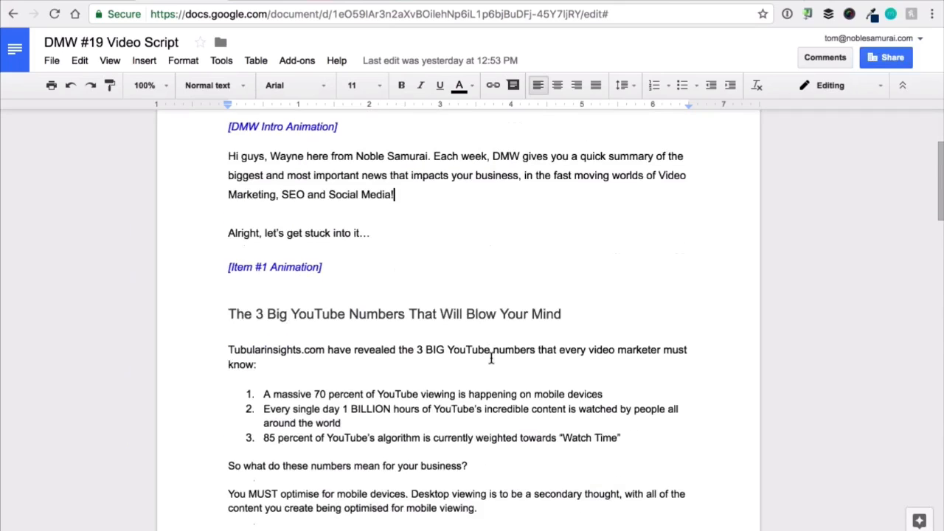
scroll(490, 360, "down", 2)
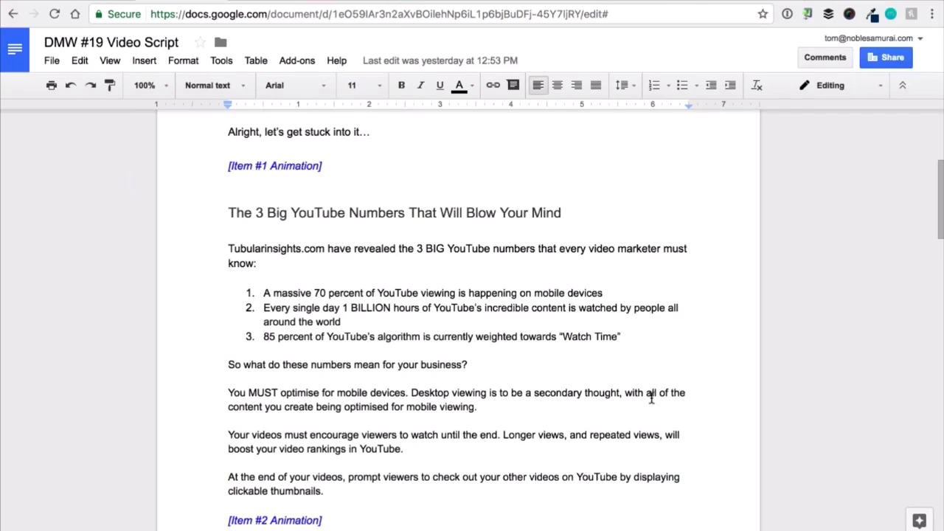
scroll(651, 398, "down", 1)
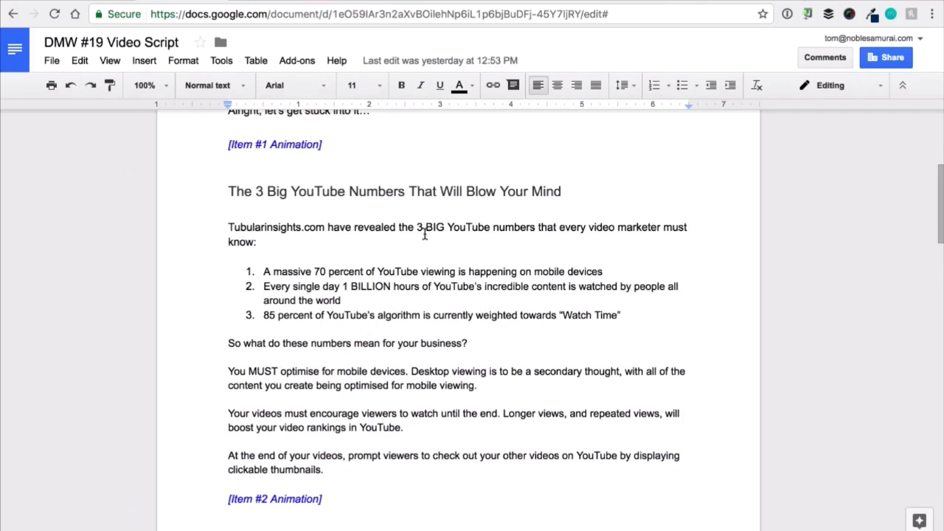
scroll(400, 314, "down", 1)
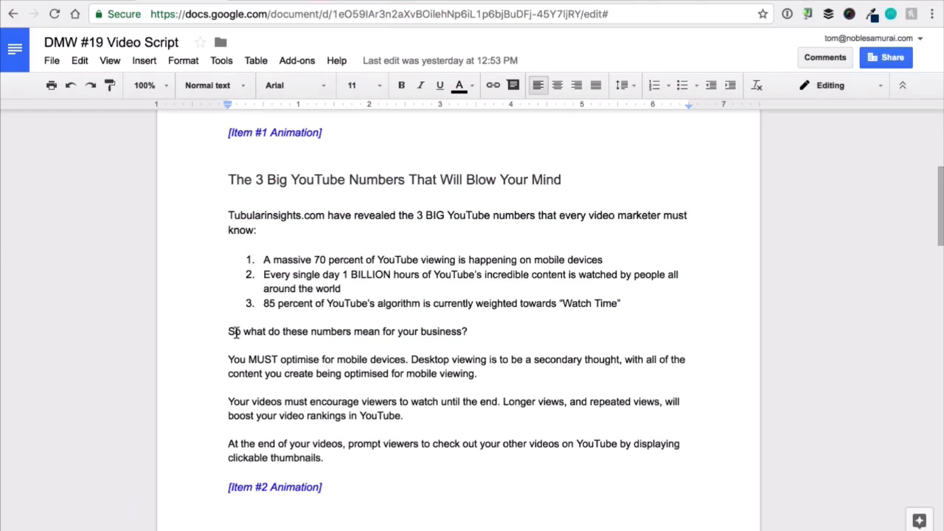
left_click_drag(227, 331, 478, 327)
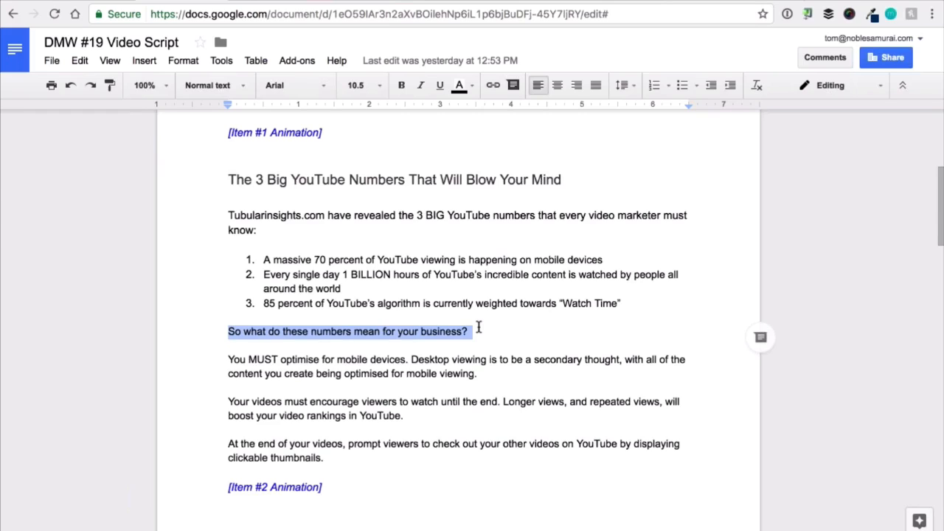
scroll(329, 353, "up", 1)
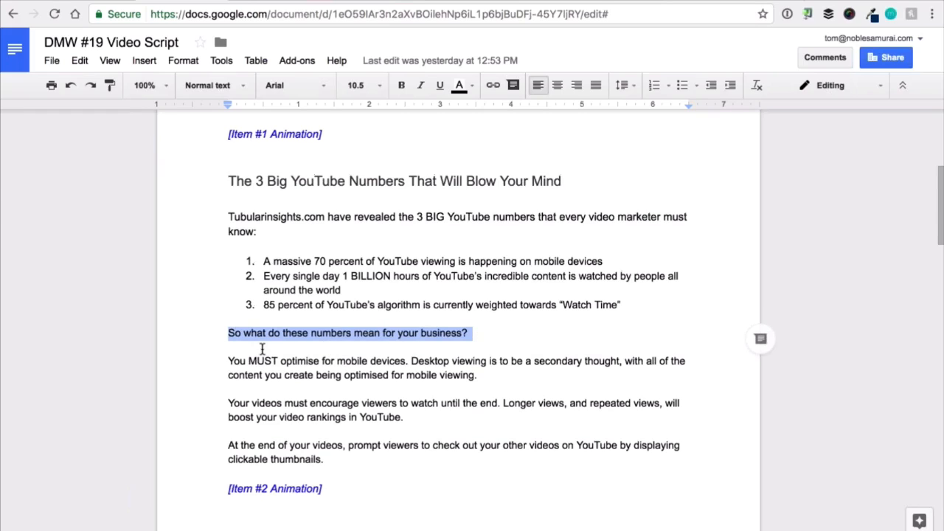
left_click_drag(228, 361, 404, 357)
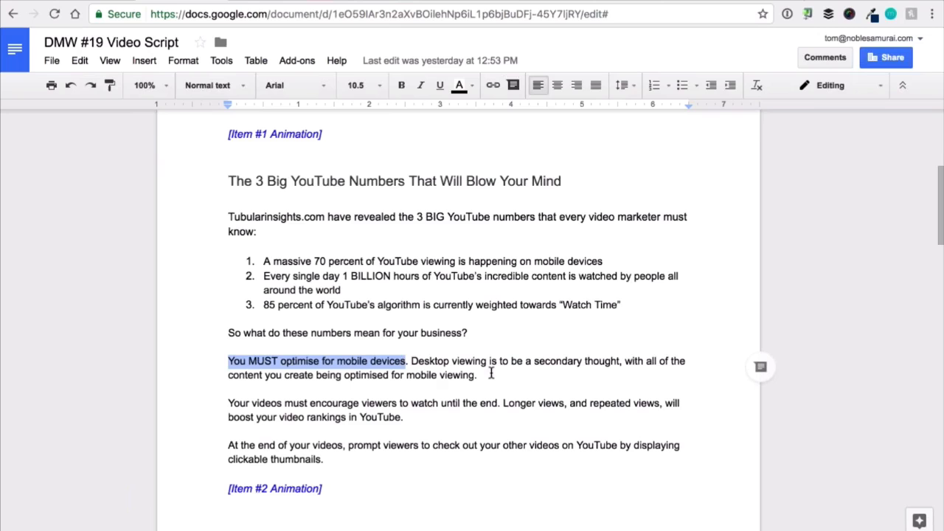
Review the remaining news items of the script and highlight the closing paragraph that asks viewers to subscribe.
scroll(498, 366, "down", 5)
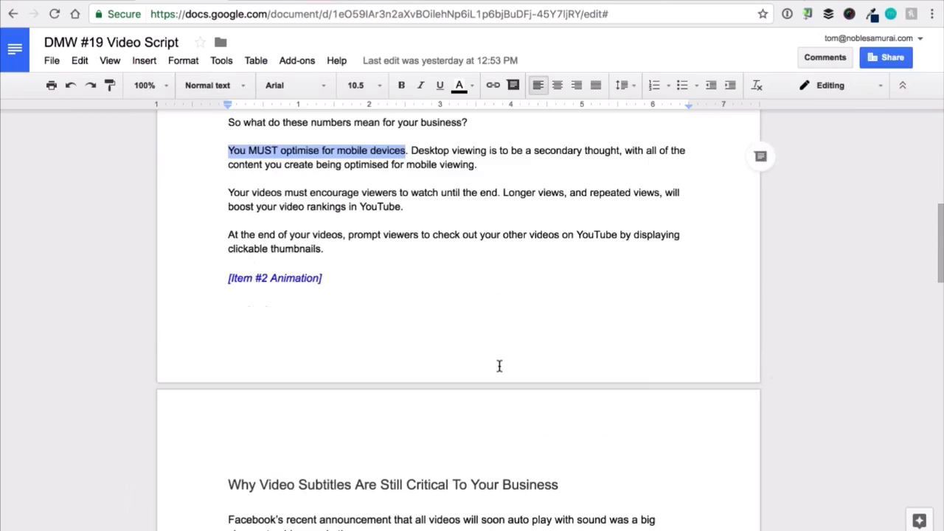
scroll(281, 257, "down", 1)
scroll(303, 295, "down", 1)
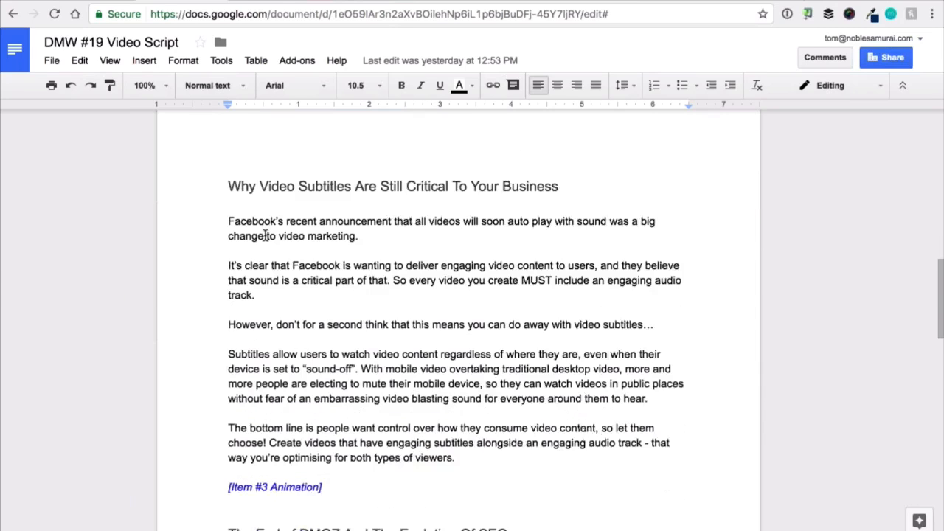
scroll(443, 332, "down", 3)
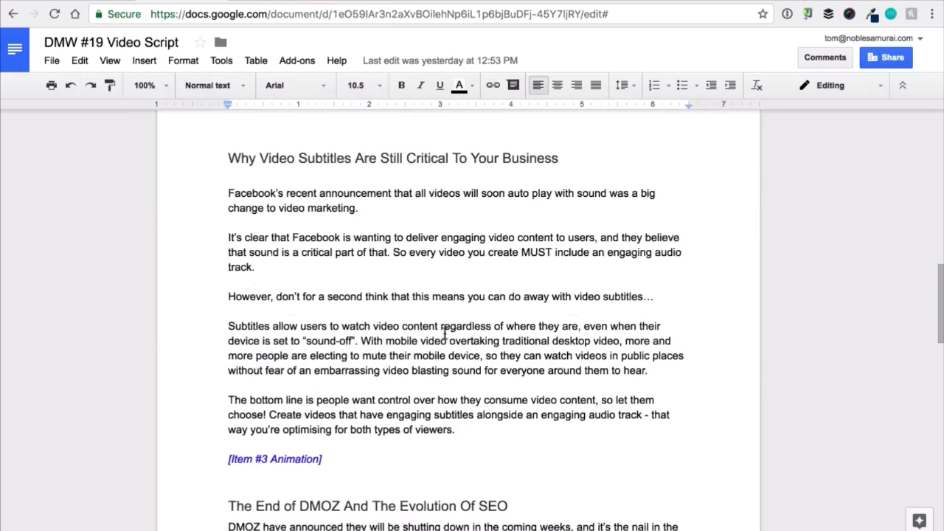
scroll(413, 295, "down", 3)
scroll(386, 386, "down", 5)
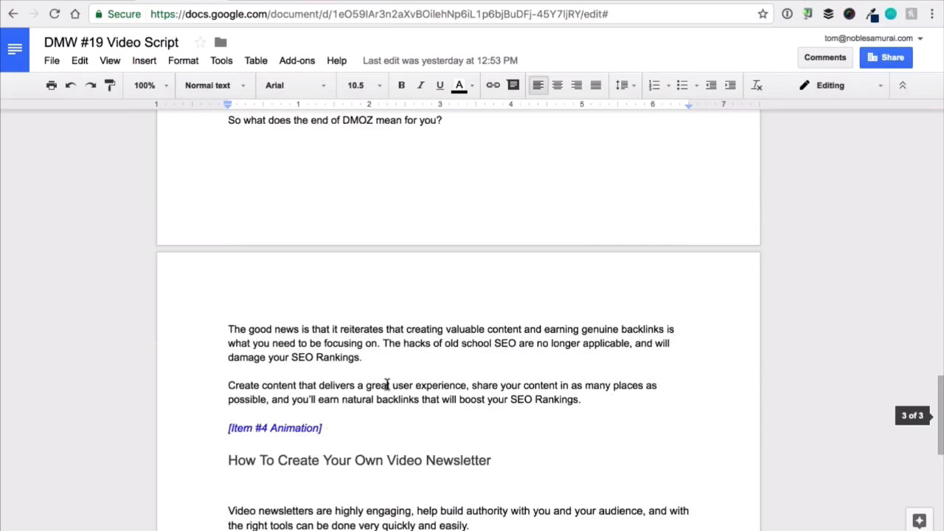
scroll(403, 431, "down", 8)
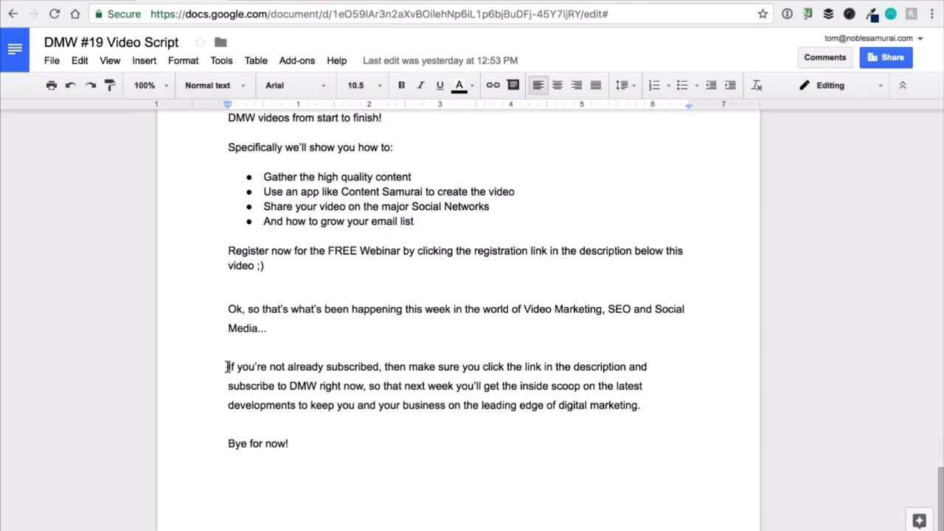
left_click_drag(228, 366, 653, 405)
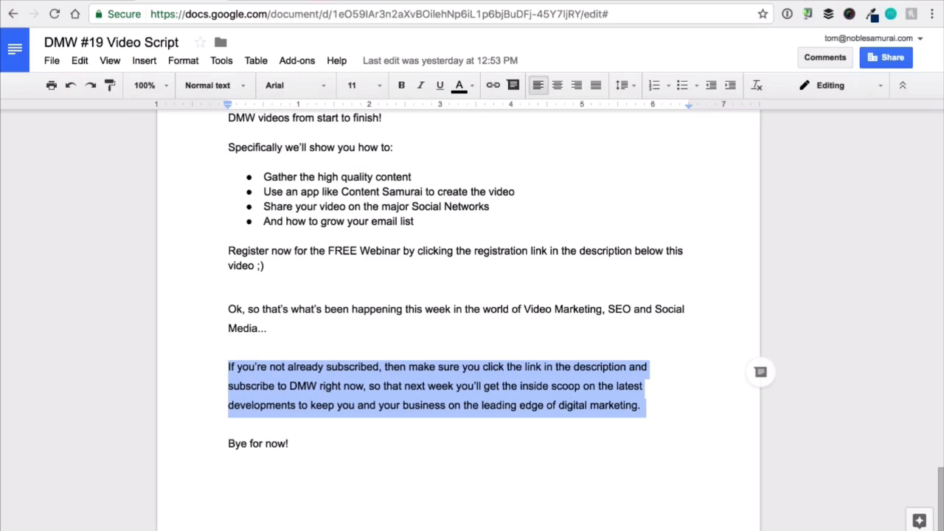
Check the word count of the DMW #19 Video Script.
left_click(344, 246)
scroll(344, 247, "up", 20)
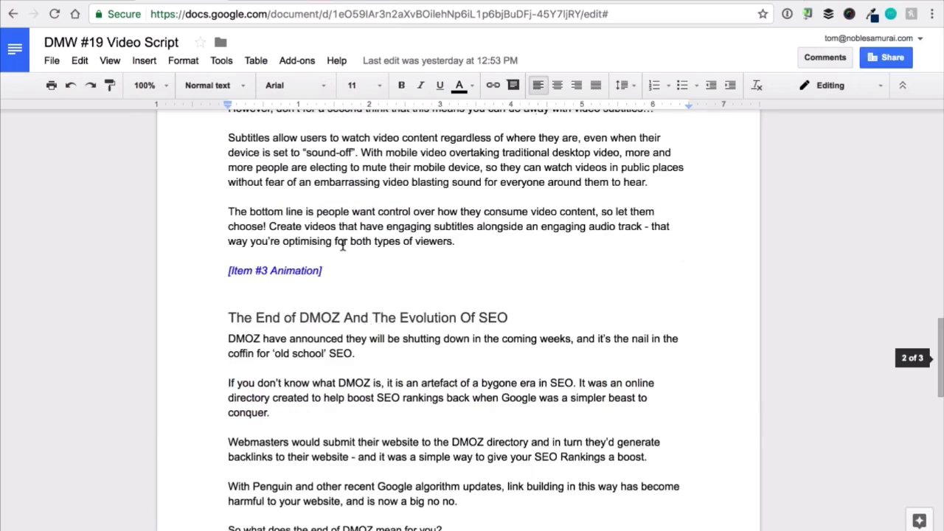
left_click(224, 64)
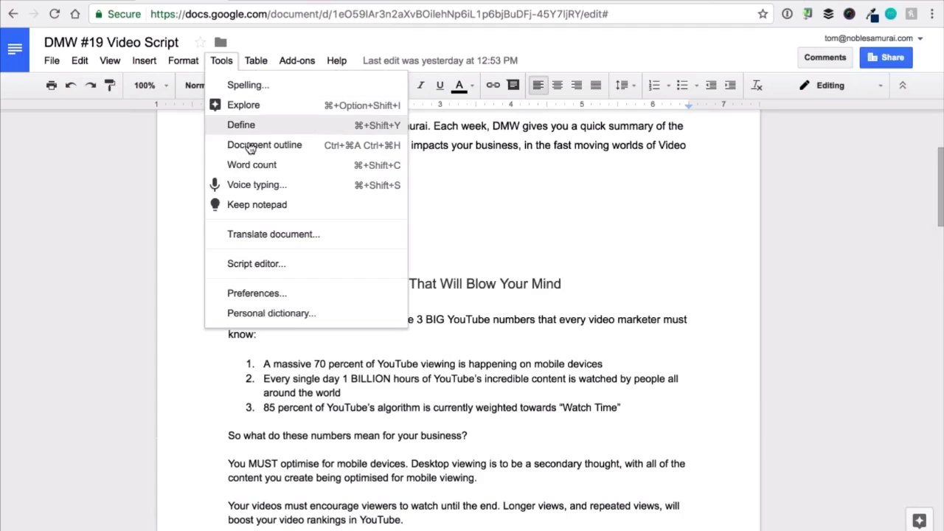
left_click(238, 167)
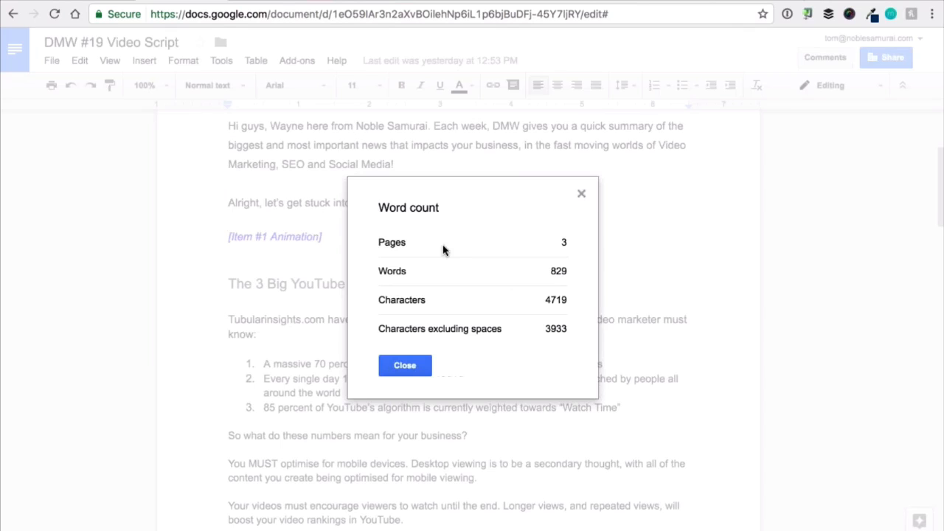
left_click(405, 366)
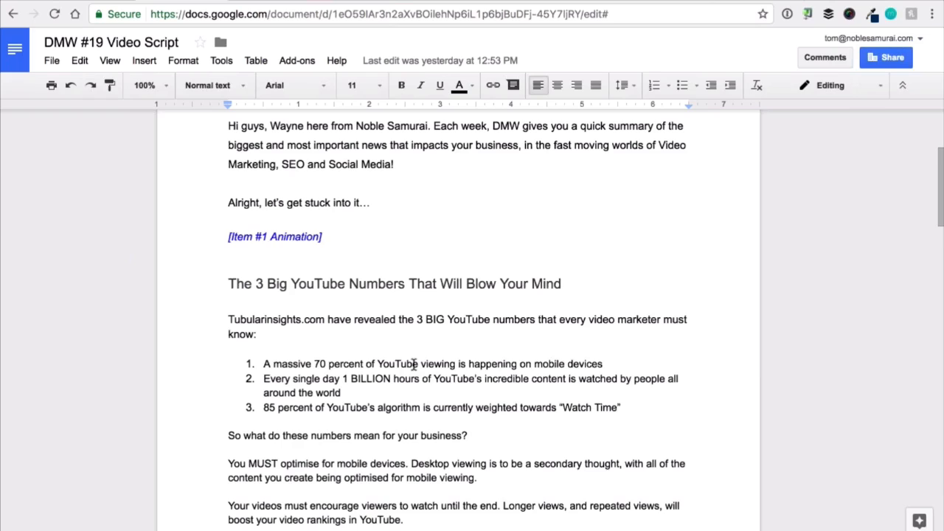
scroll(356, 258, "up", 3)
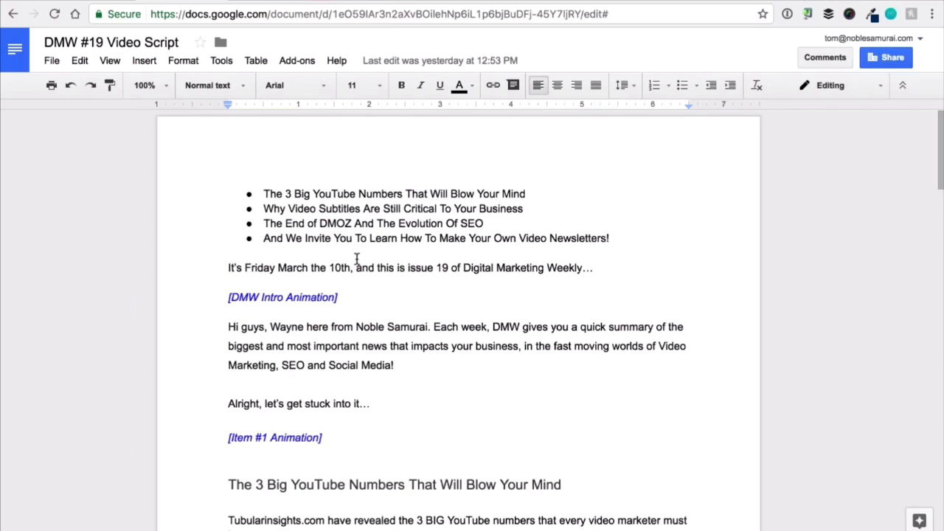
scroll(357, 258, "down", 5)
scroll(357, 255, "up", 2)
scroll(357, 255, "up", 2)
scroll(610, 261, "down", 1)
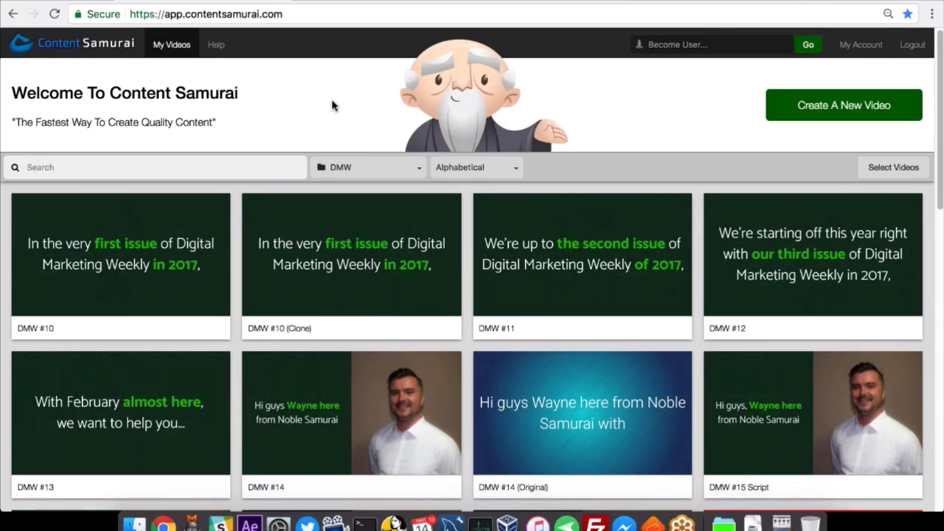
Switch to Content Samurai, create a new video and name it "DMW 19 - Video".
left_click(325, 1)
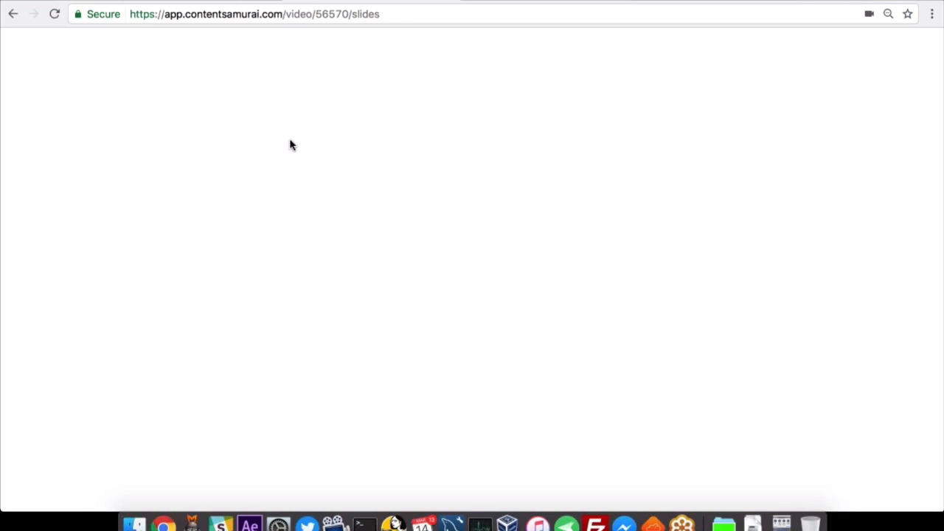
left_click(243, 1)
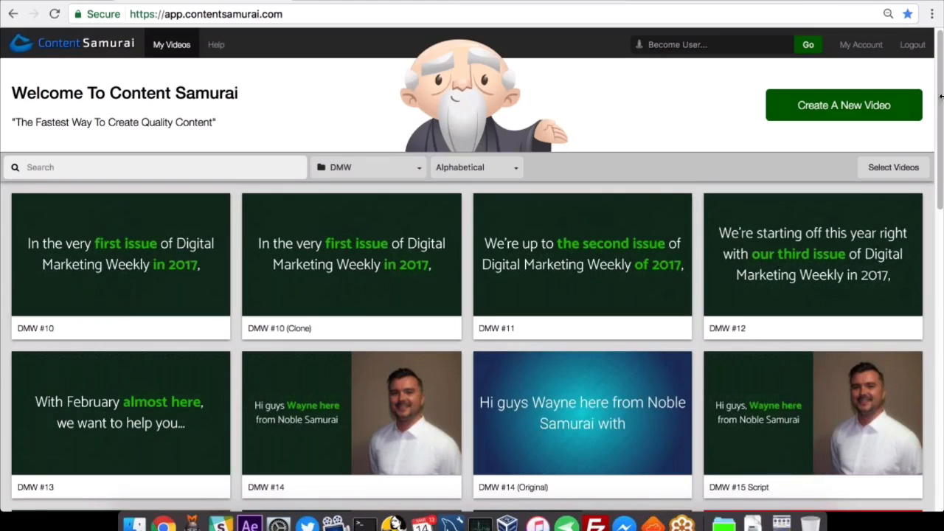
left_click(889, 110)
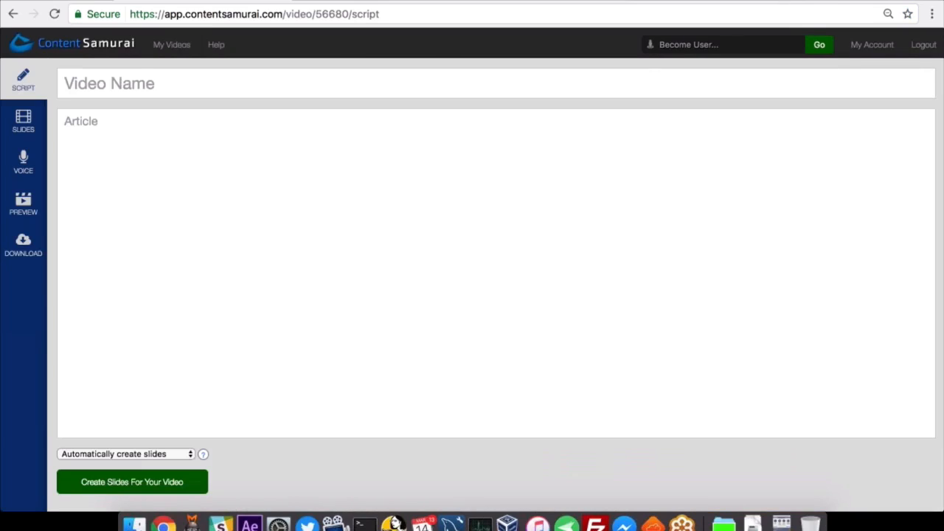
left_click(132, 94)
type("DMW 19 0")
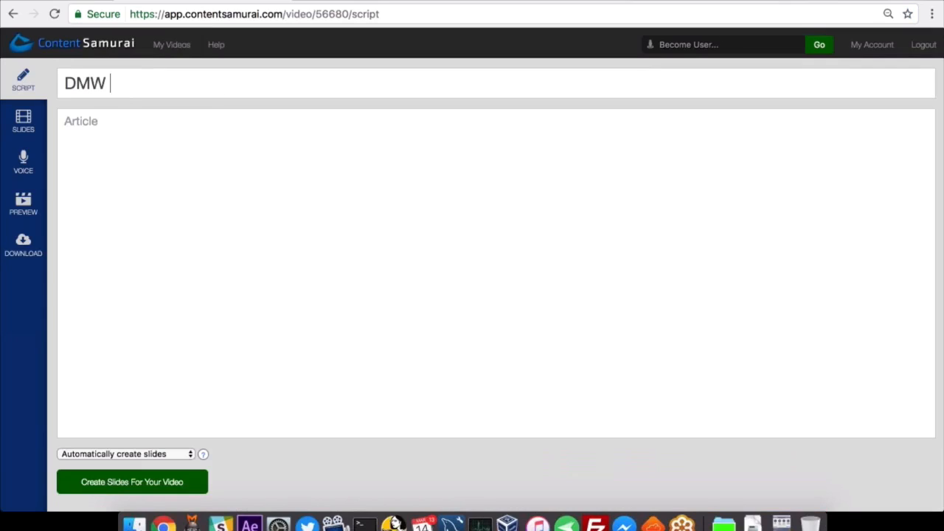
key("BackSpace")
key("BackSpace")
type("- Video")
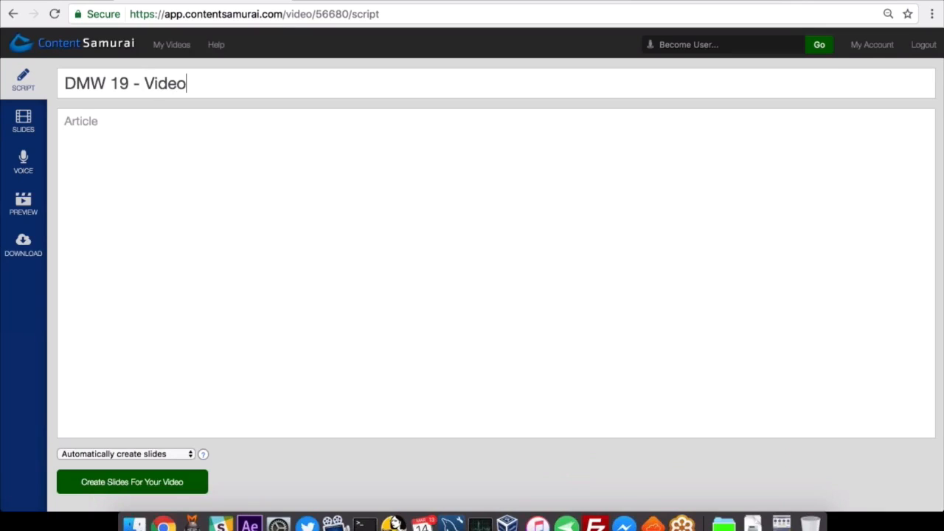
Try to paste the script from the clipboard into the new video's article, and clear the pasted text.
right_click(268, 90)
left_click(114, 152)
right_click(94, 134)
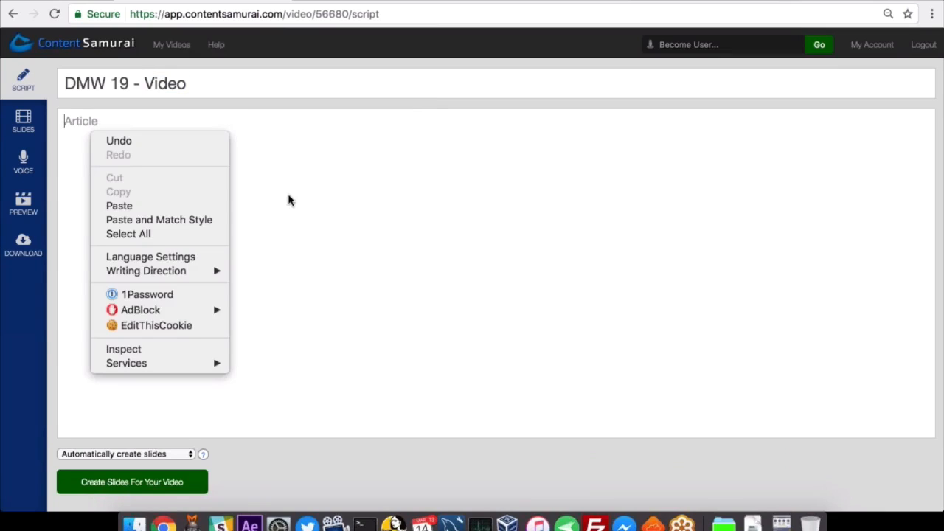
left_click(129, 148)
right_click(128, 145)
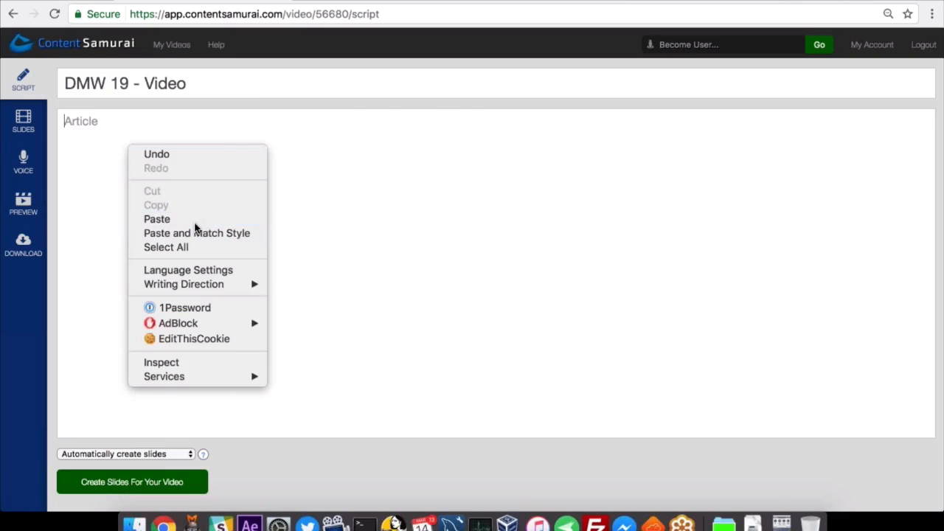
left_click(196, 221)
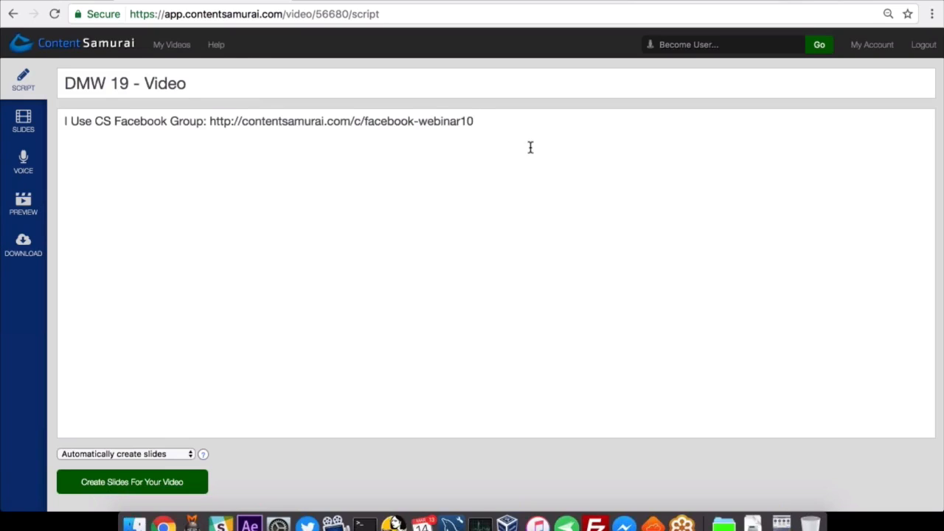
key("super+a")
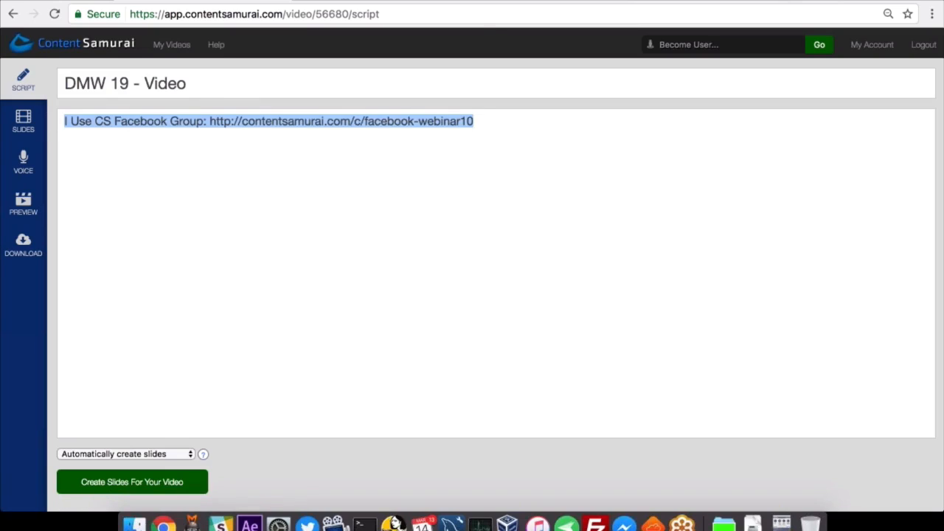
key("BackSpace")
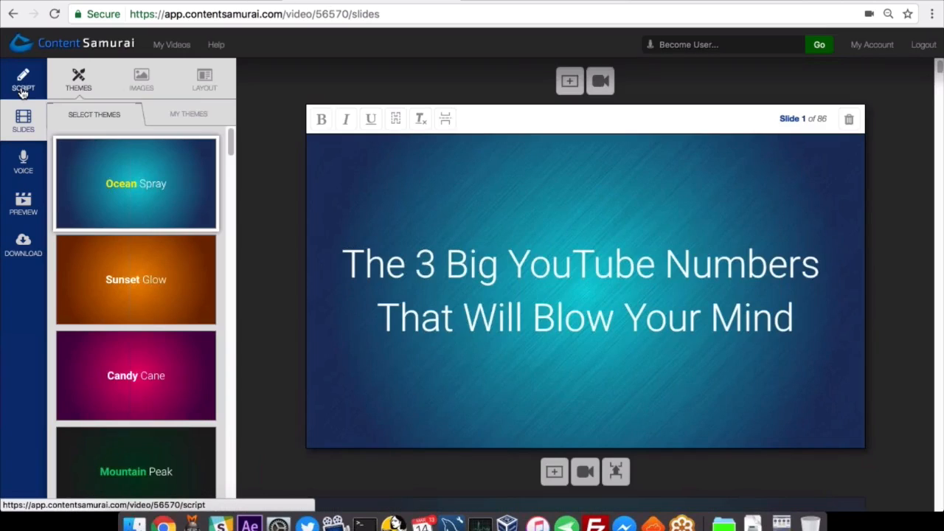
Switch to the script of the "Webinar #19 - Demo" video and highlight its text from the opening headlines downwards.
left_click(23, 90)
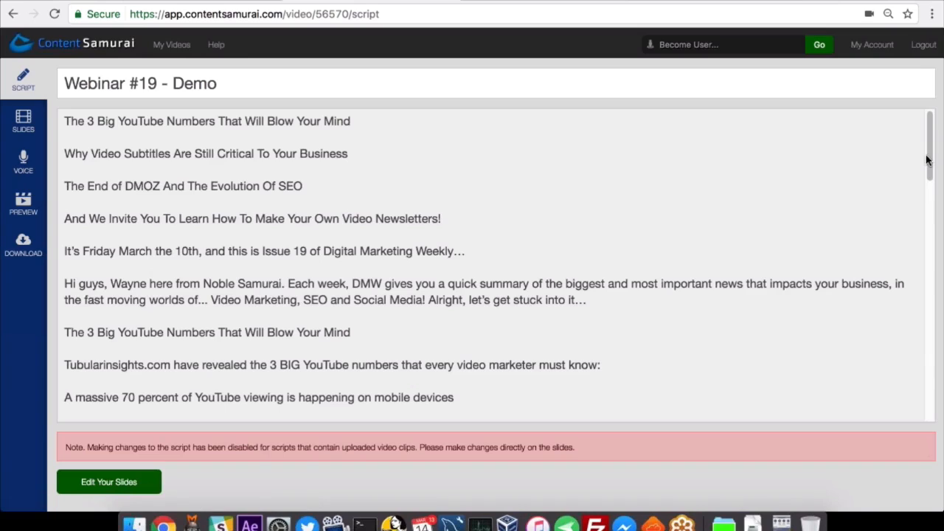
left_click_drag(63, 120, 307, 189)
left_click_drag(322, 270, 449, 383)
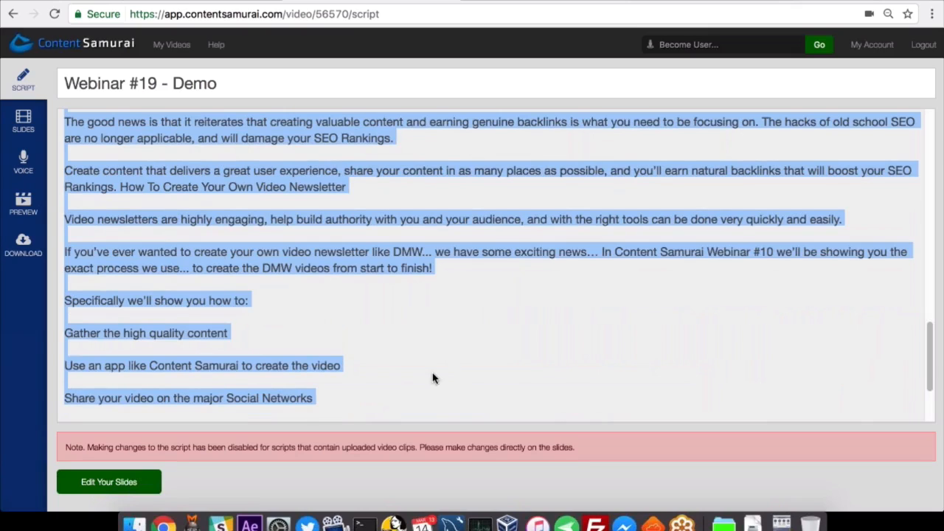
left_click(433, 379)
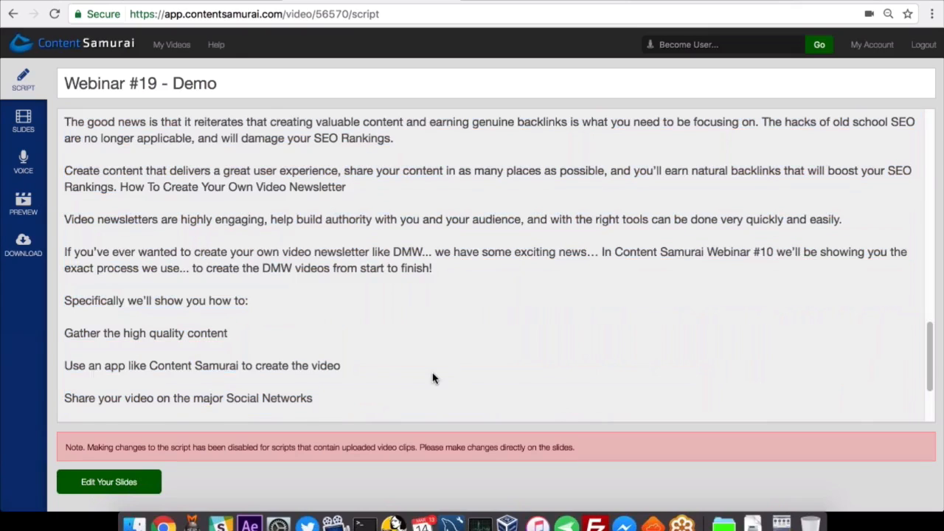
scroll(433, 379, "up", 12)
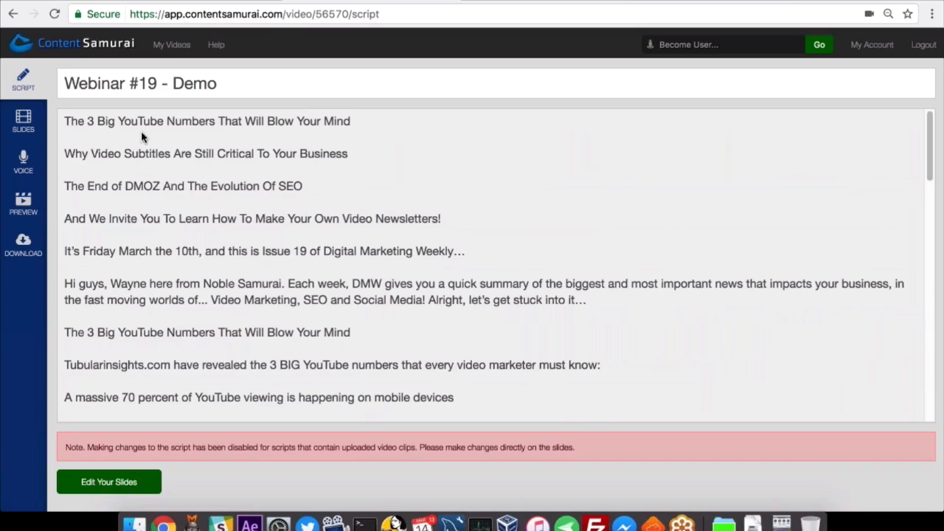
Open the slides of the demo video and look through the ready-made themes.
left_click(24, 126)
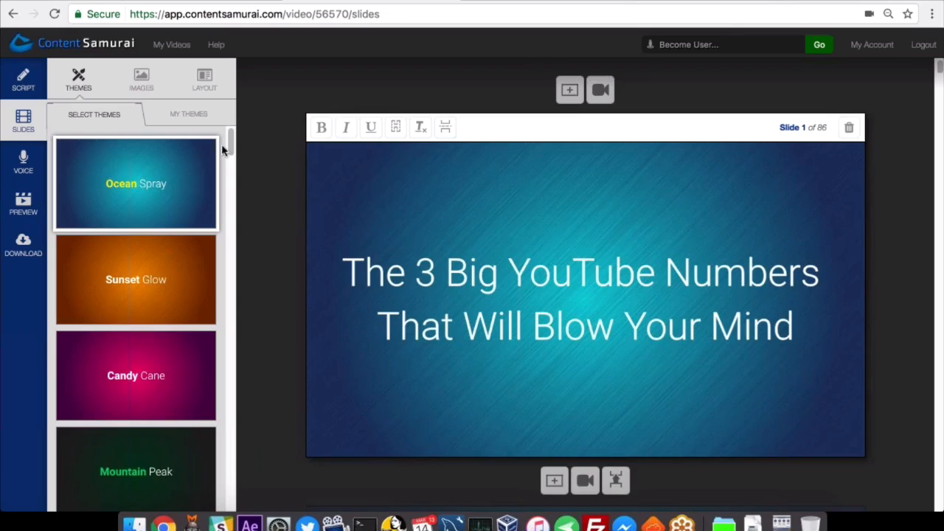
left_click_drag(231, 148, 230, 152)
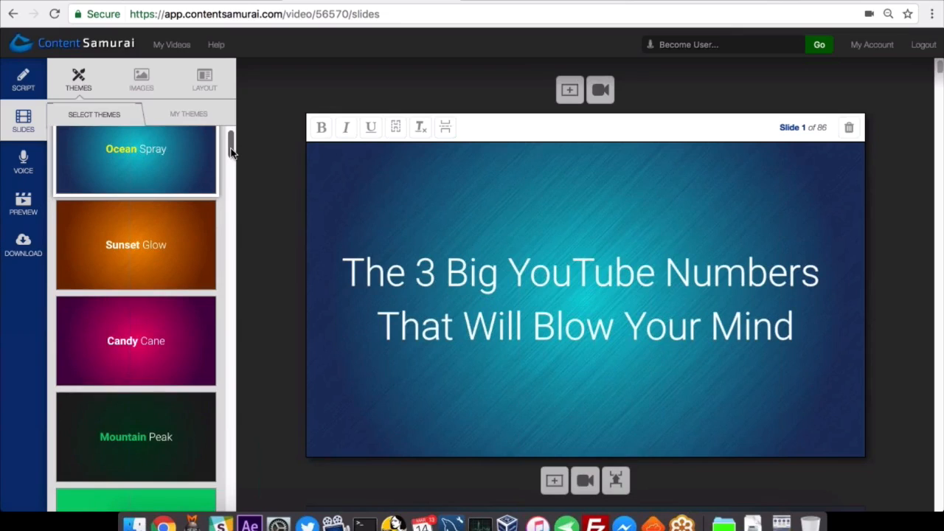
left_click_drag(231, 151, 219, 190)
scroll(177, 224, "down", 1)
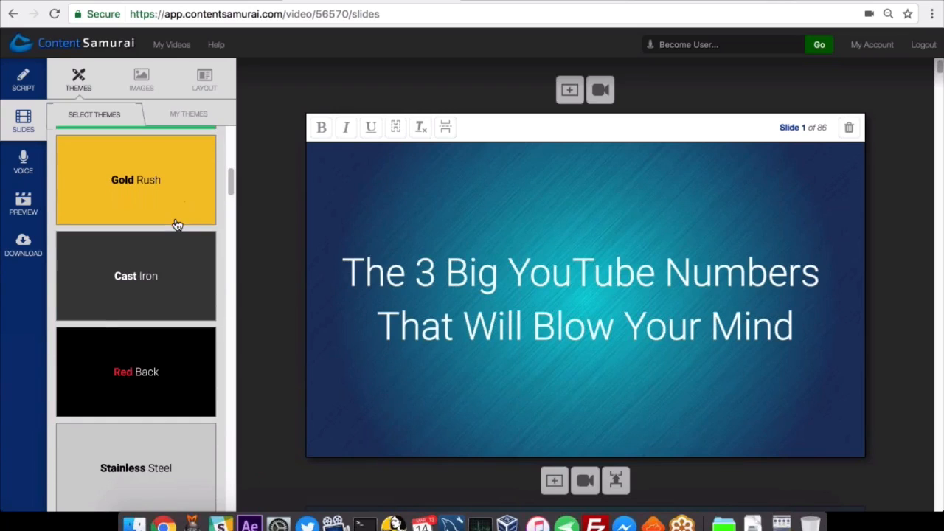
scroll(184, 230, "up", 3)
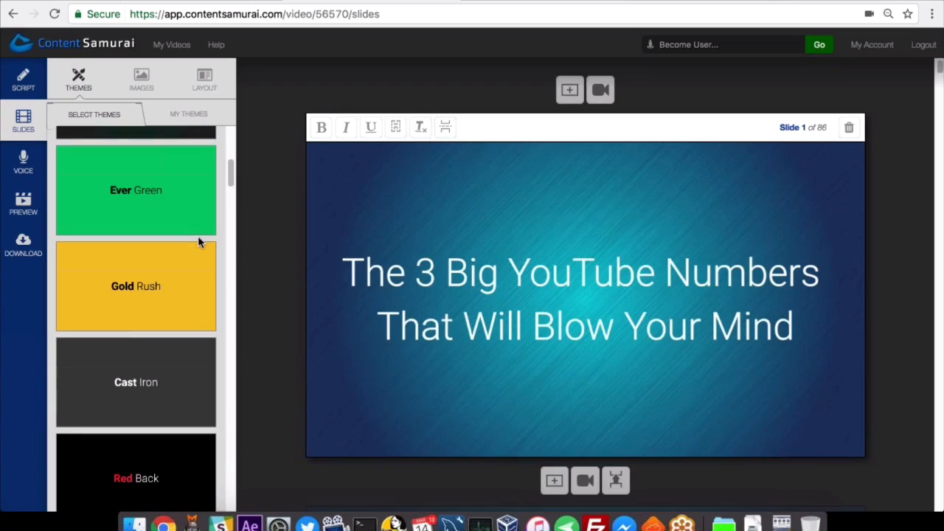
scroll(194, 249, "down", 1)
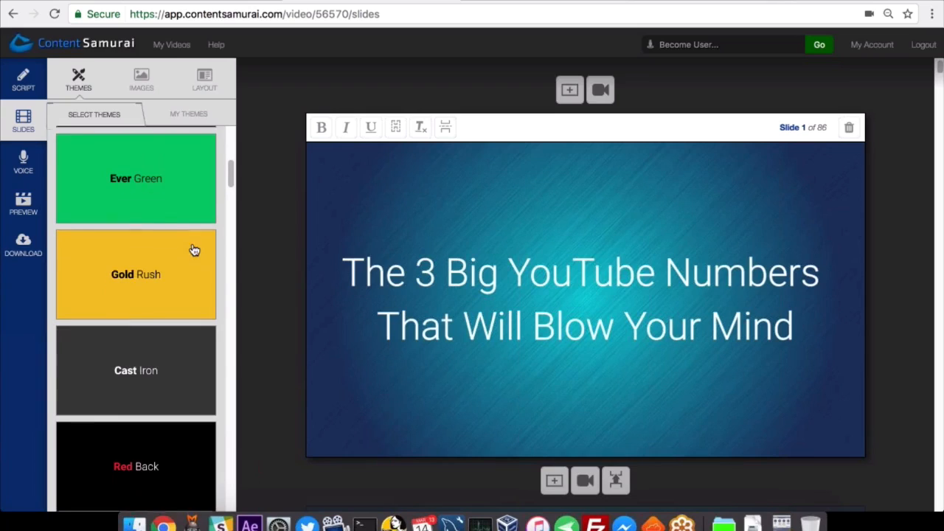
Try the Gold Rush theme and the Red Back theme on the slides.
left_click(169, 297)
scroll(465, 327, "down", 1)
scroll(534, 310, "down", 1)
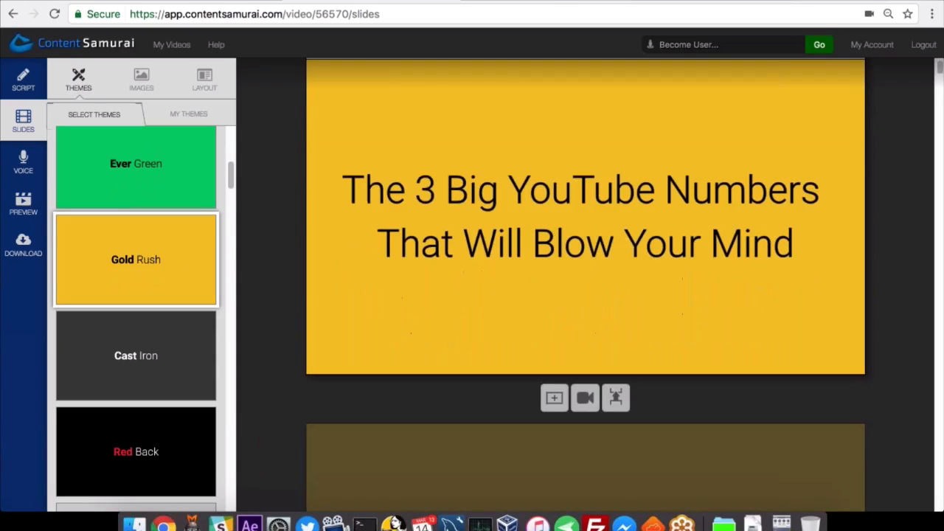
scroll(158, 344, "down", 3)
left_click(141, 308)
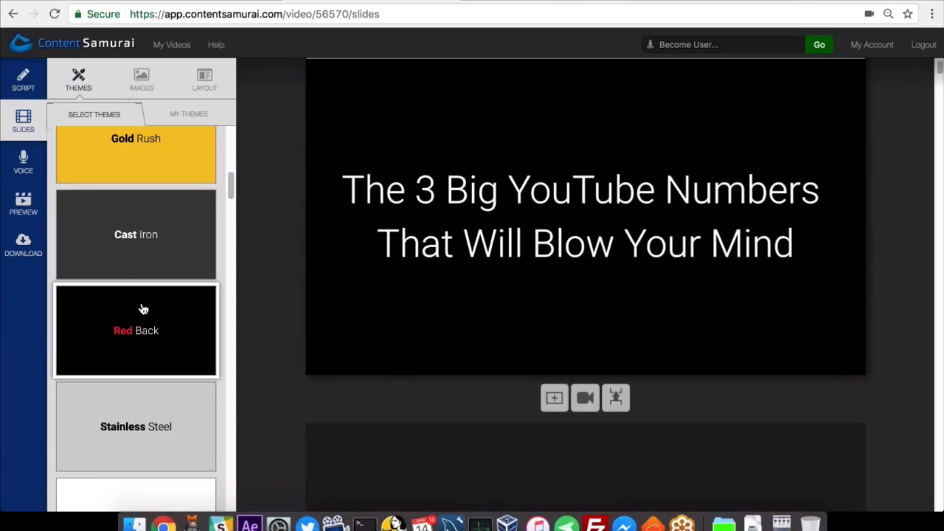
Open the custom DMW Theme for editing and highlight its theme name.
scroll(179, 315, "up", 6)
scroll(179, 310, "up", 7)
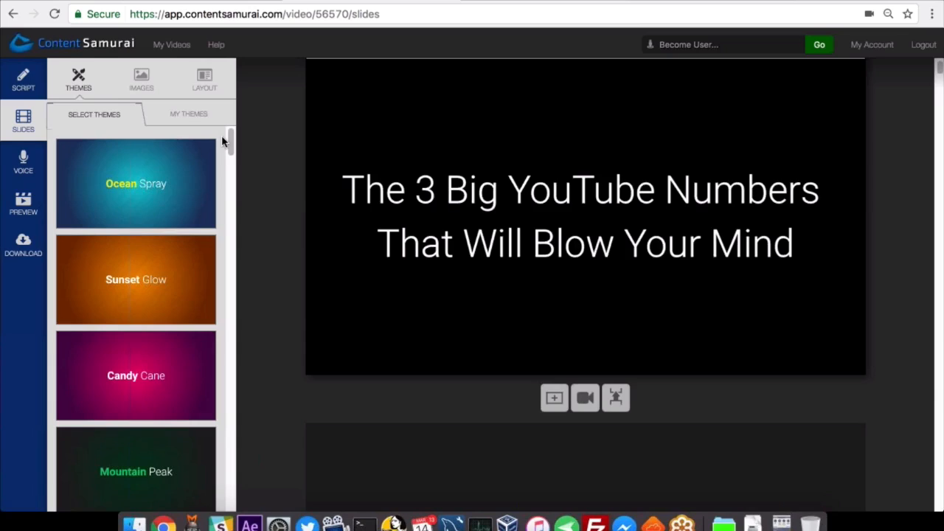
left_click(190, 118)
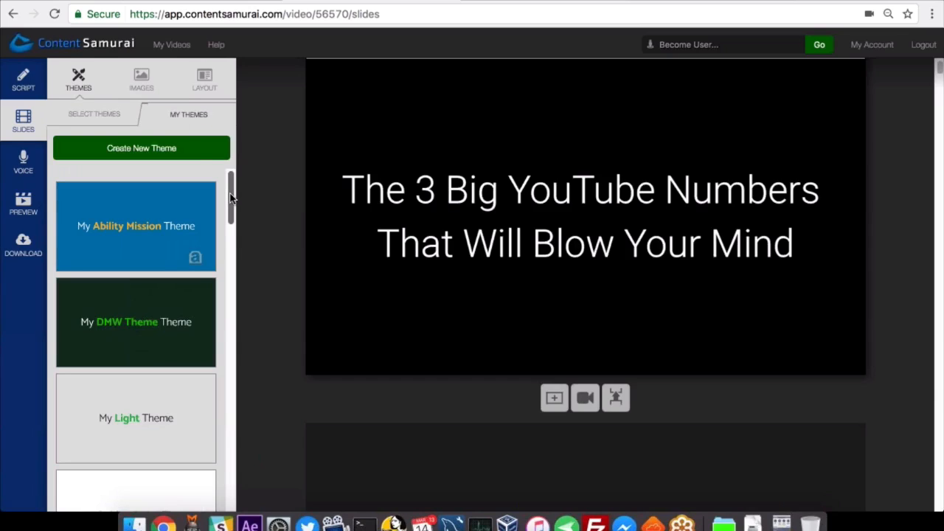
mouse_move(158, 222)
mouse_move(103, 322)
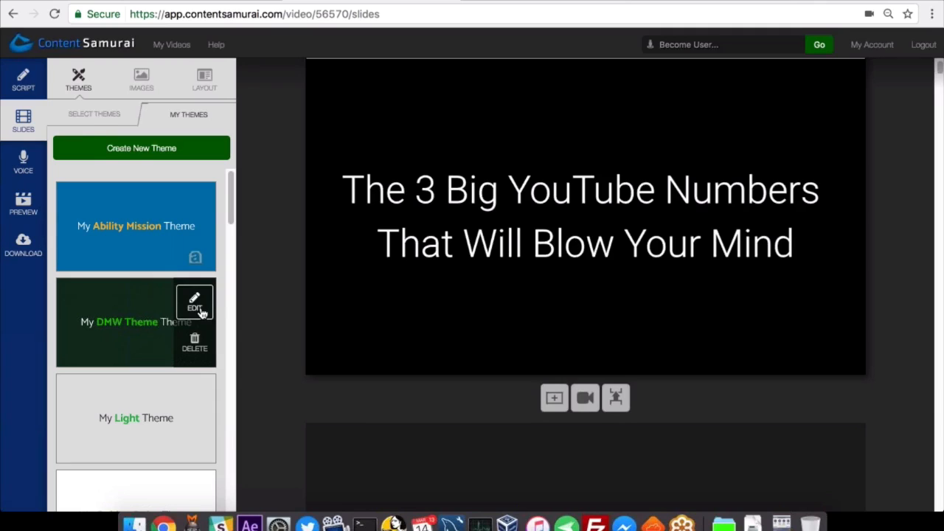
left_click(196, 302)
left_click_drag(258, 125, 206, 123)
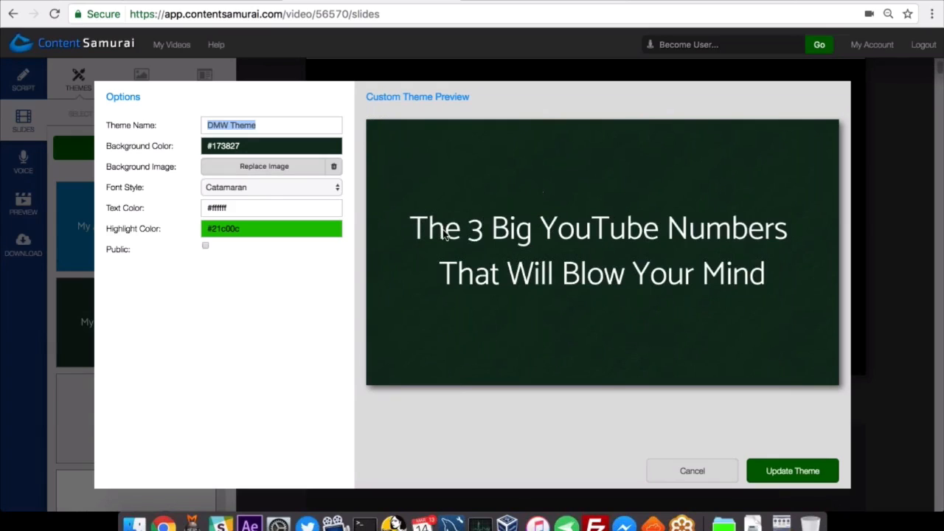
Try the Fontdiner Swanky font in the DMW Theme, set the font back to Catamaran and update the theme.
left_click(248, 187)
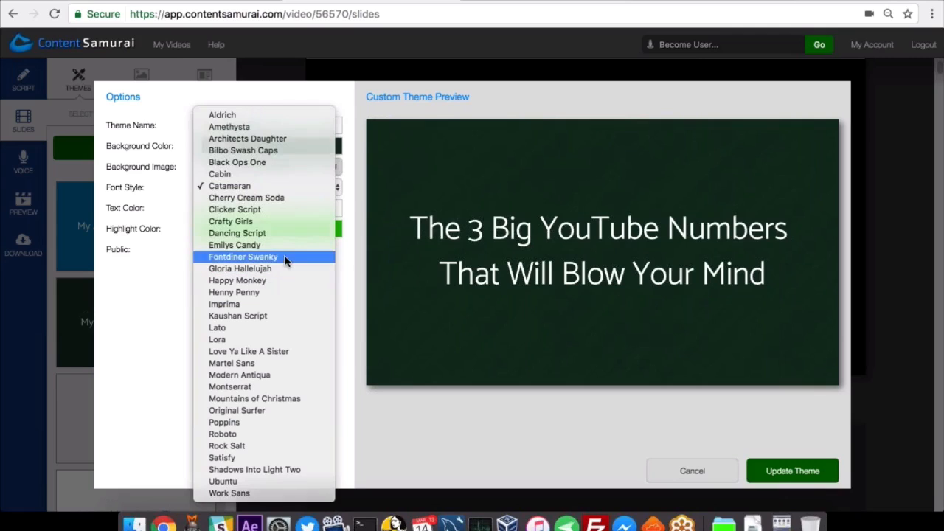
left_click(285, 258)
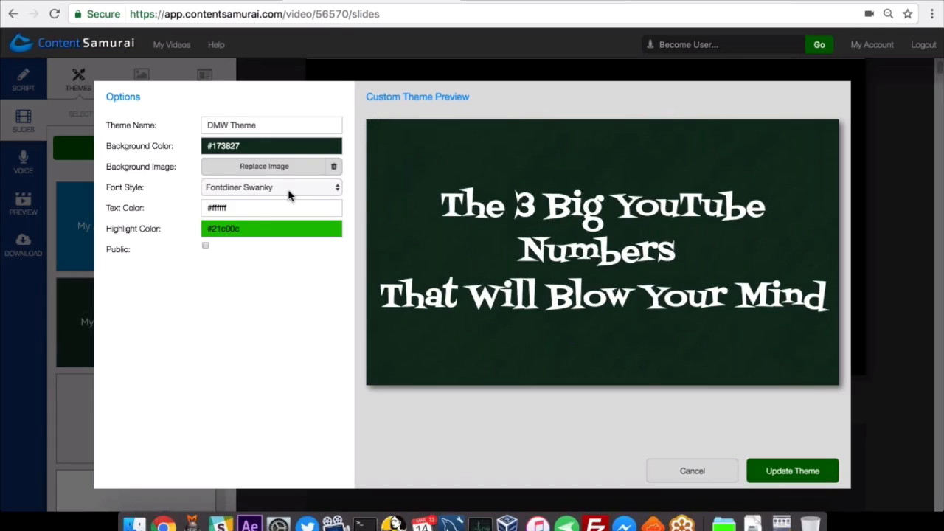
left_click(288, 194)
left_click(255, 115)
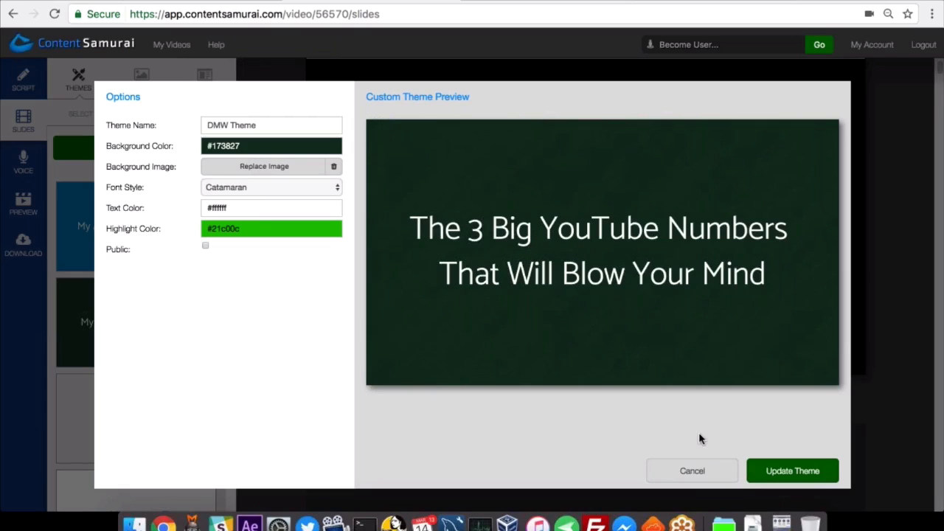
left_click(794, 477)
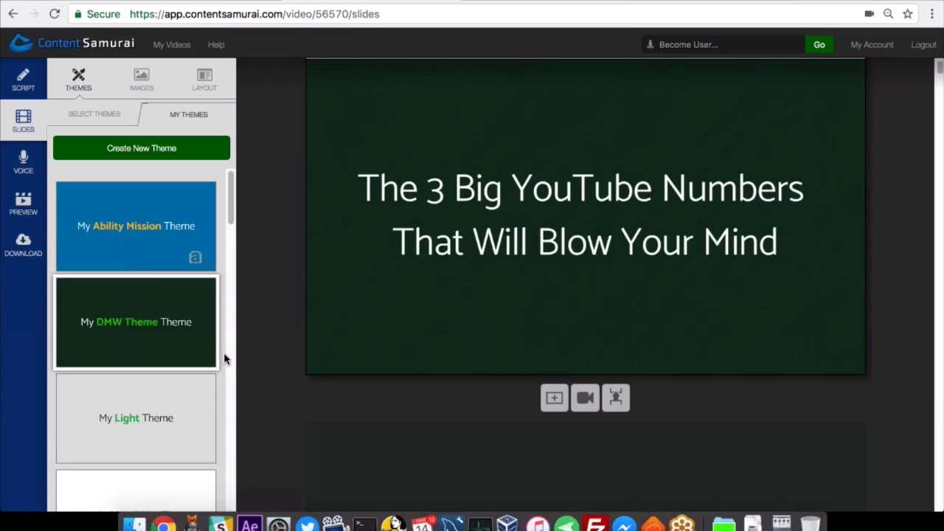
Look through the opening slides of the video in the DMW Theme and return to the first slide.
mouse_move(132, 322)
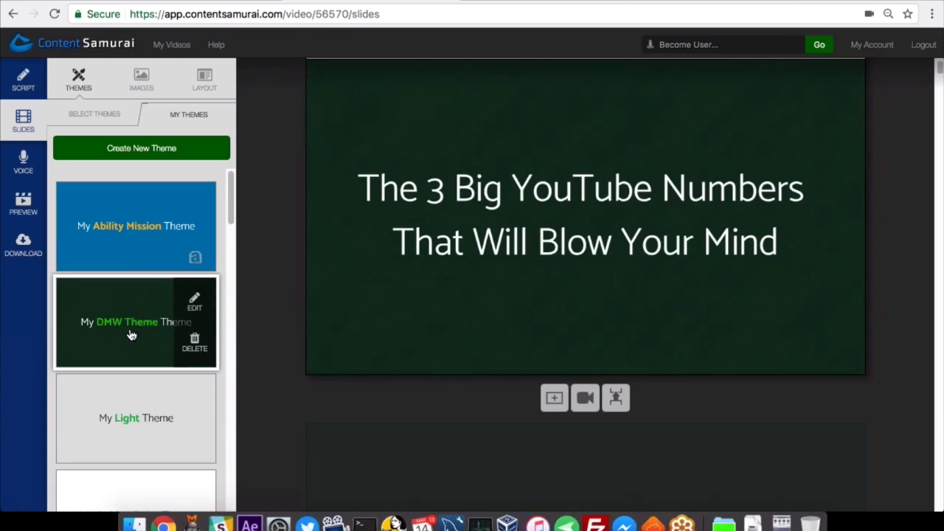
scroll(866, 148, "up", 2)
left_click_drag(940, 69, 941, 79)
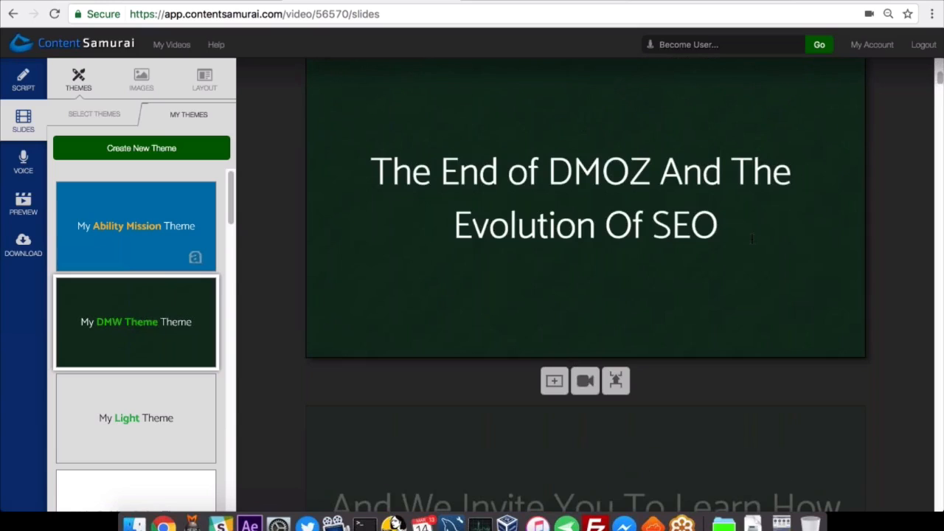
scroll(668, 352, "down", 2)
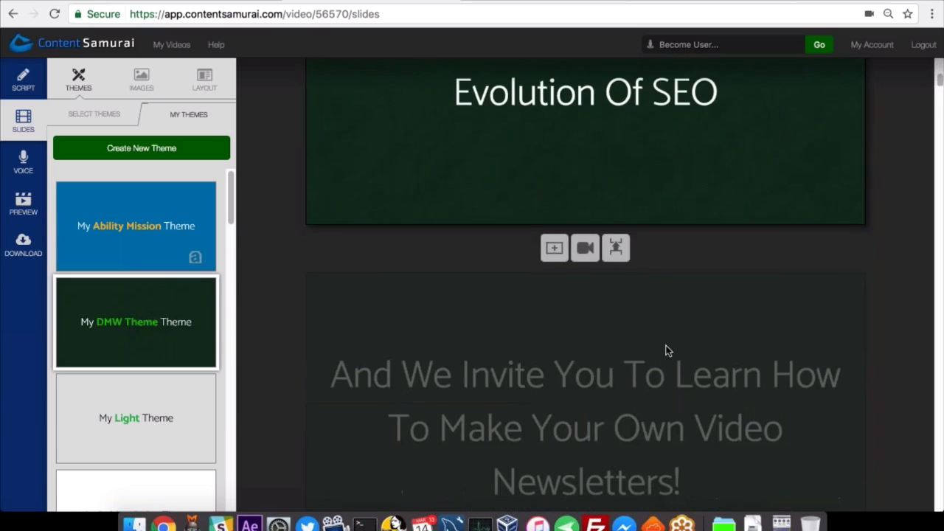
scroll(668, 351, "down", 3)
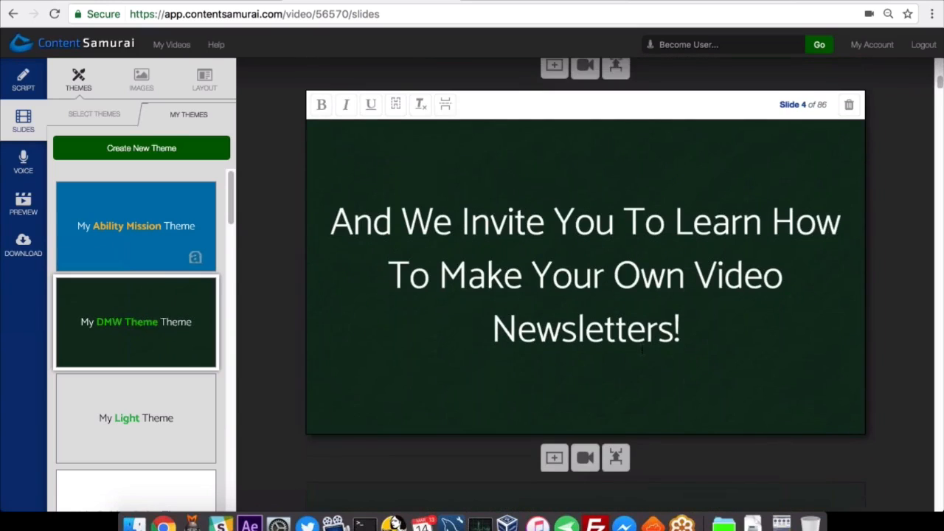
scroll(643, 351, "down", 6)
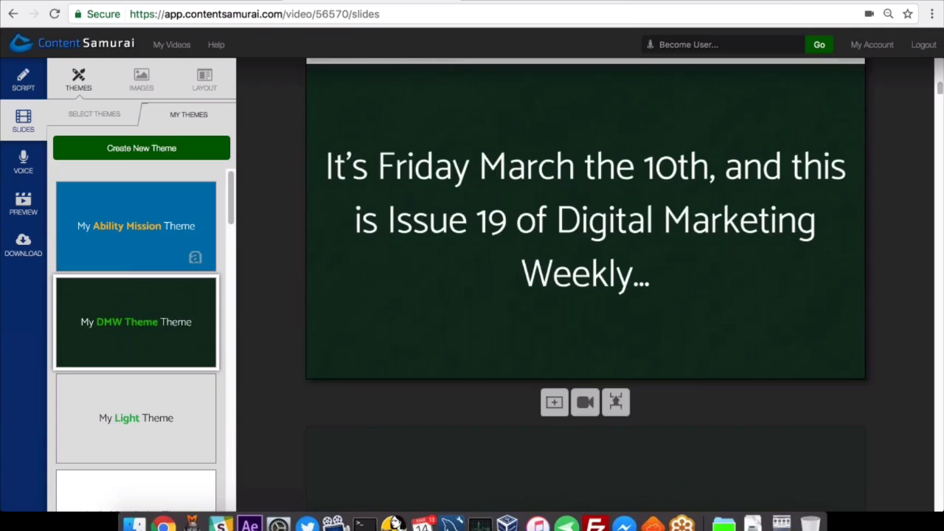
scroll(586, 295, "down", 2)
scroll(585, 295, "down", 8)
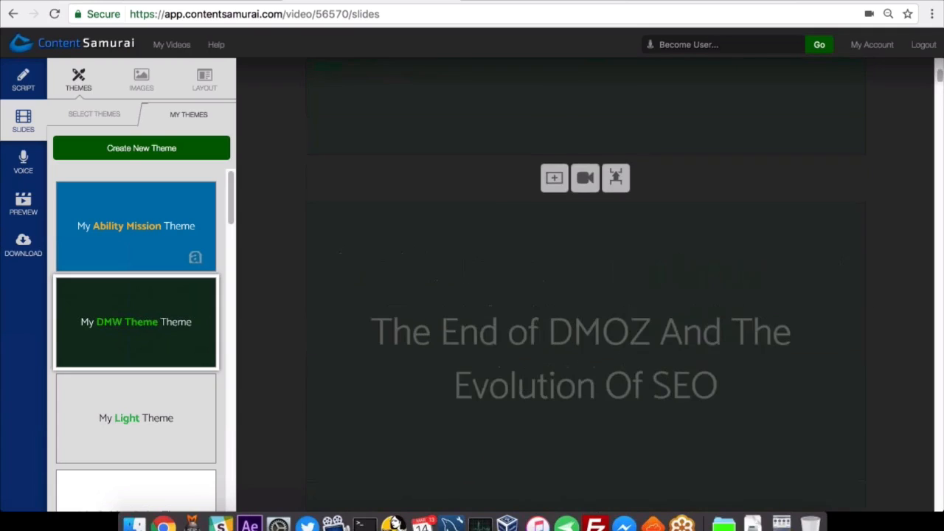
scroll(627, 347, "up", 6)
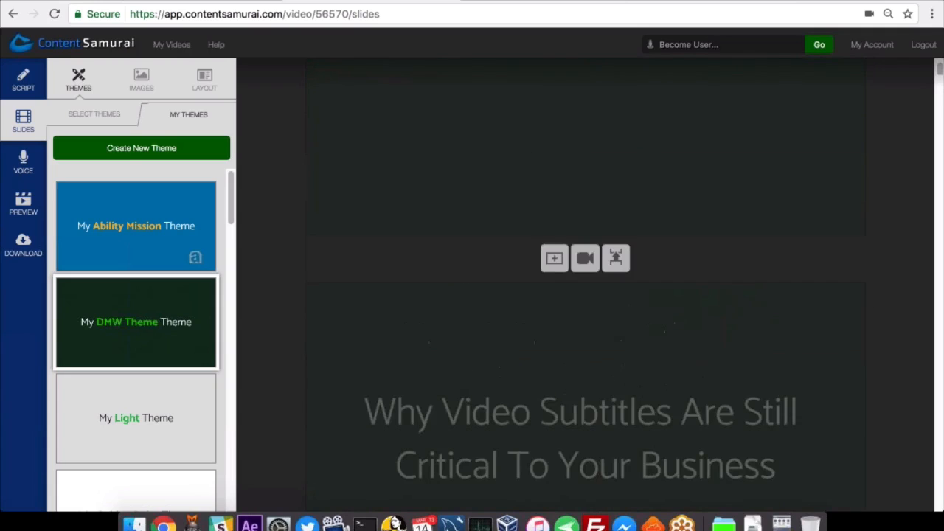
Search for images for the first slide, "The 3 Big YouTube Numbers That Will Blow Your Mind", with the suggested keyword YouTube.
left_click(622, 344)
mouse_move(120, 359)
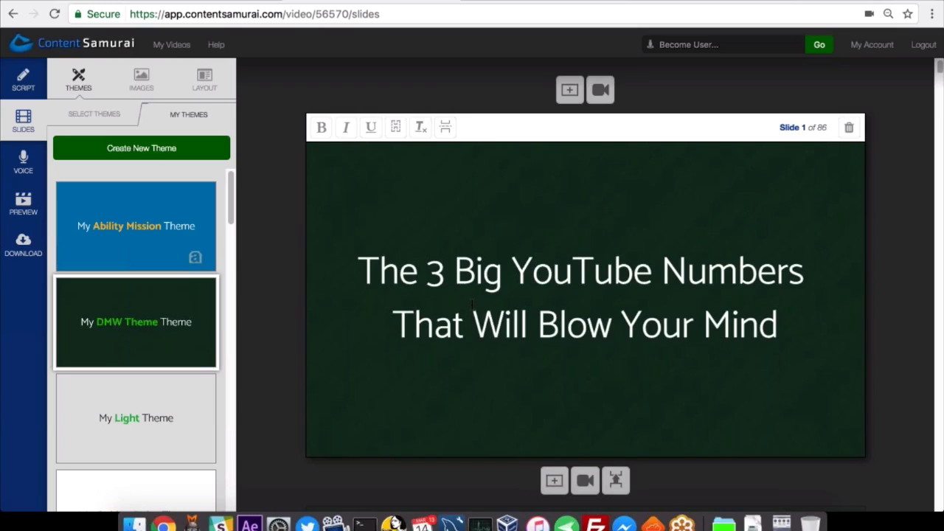
left_click(141, 87)
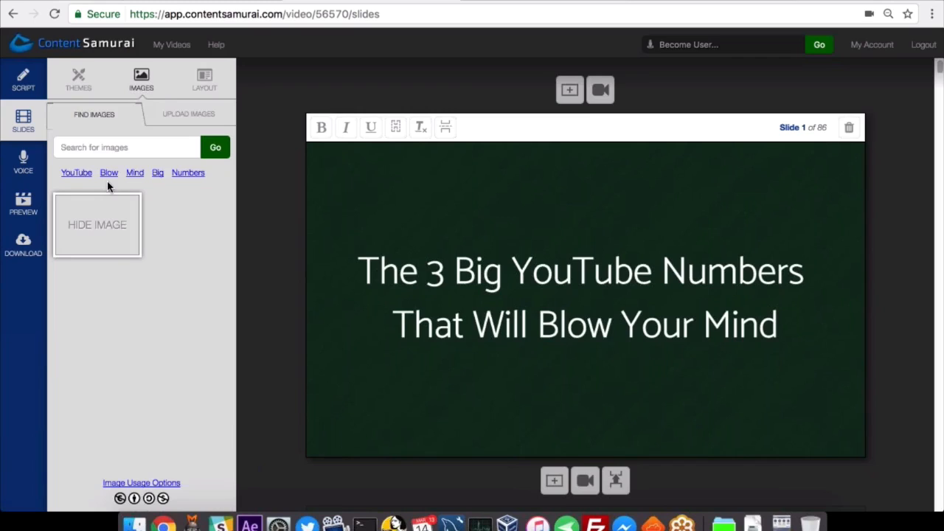
left_click_drag(358, 272, 800, 333)
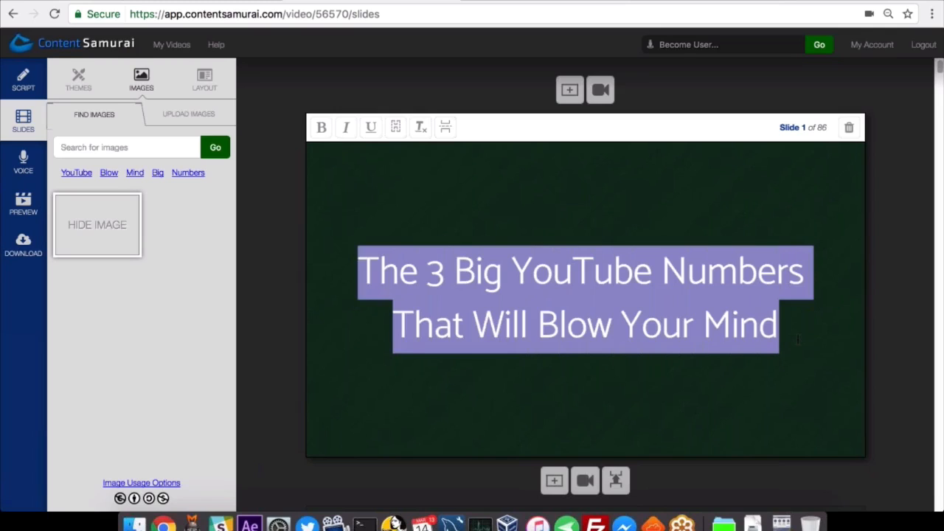
left_click(797, 339)
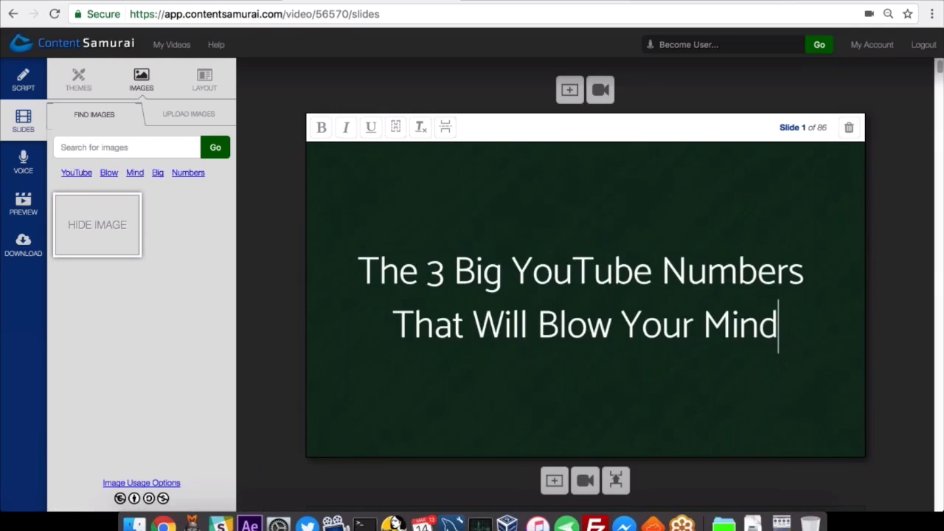
left_click(78, 177)
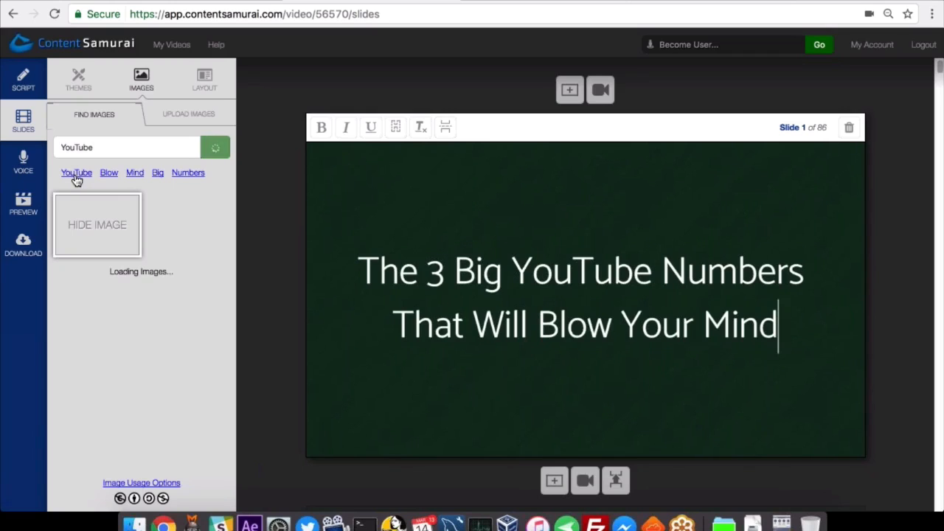
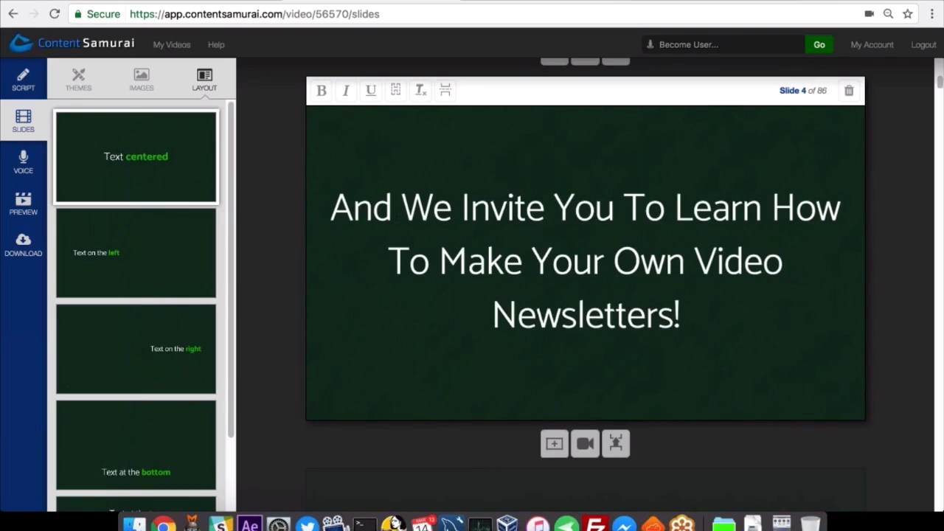
Delete the newsletter screenshot and the Issue #19 graphic from the uploaded images.
left_click(142, 87)
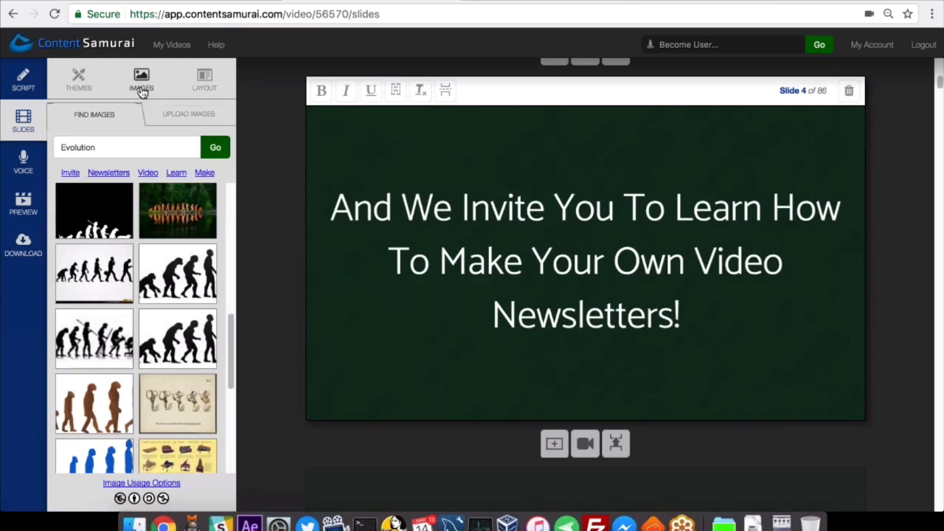
left_click(189, 118)
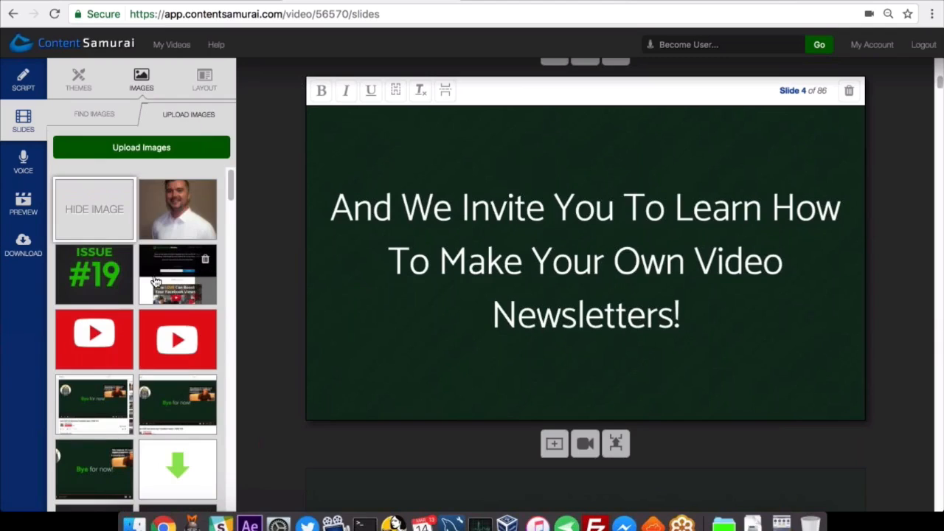
left_click(206, 263)
key("Return")
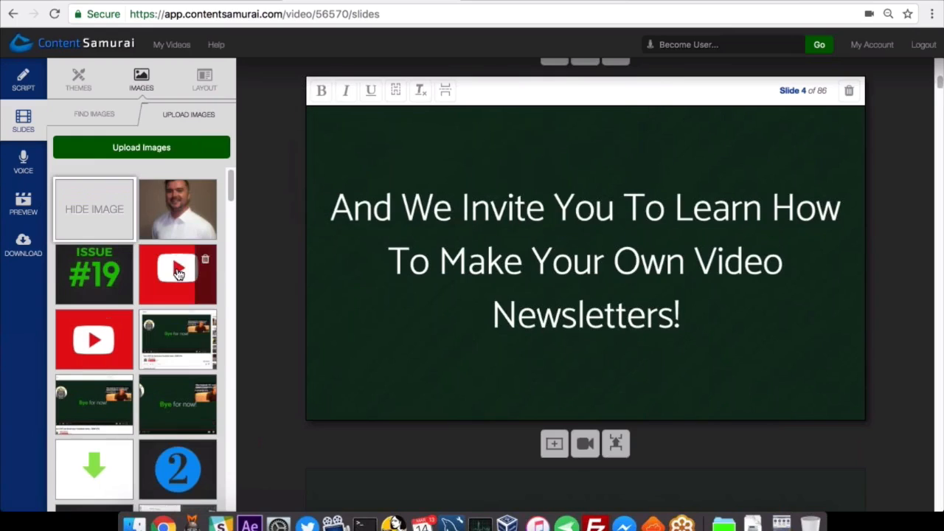
left_click(122, 260)
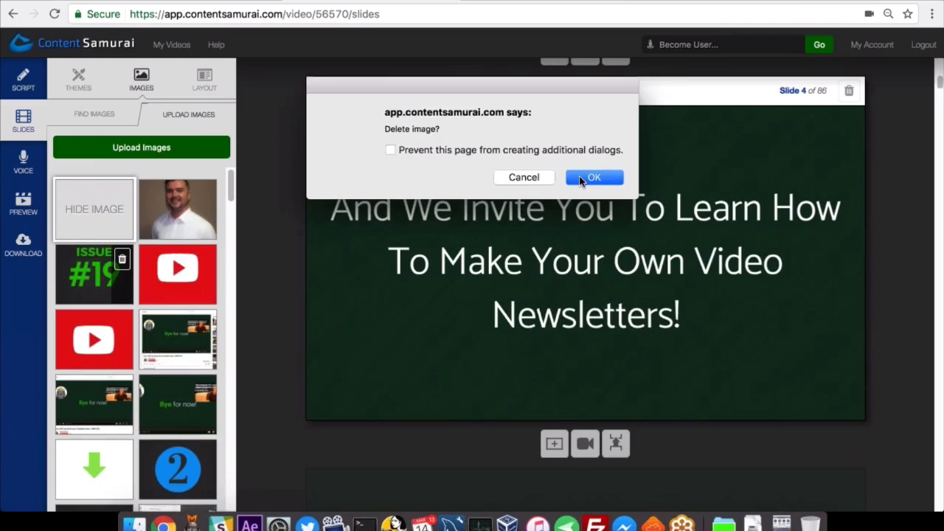
key("Return")
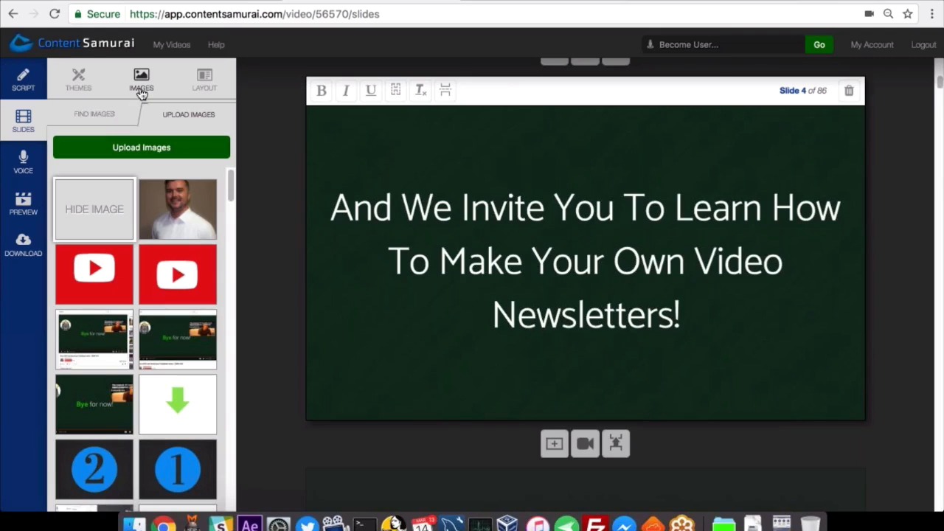
Upload the DMW Newsletter Screenshot file from the Webinar 10 folder to the image library.
left_click(106, 118)
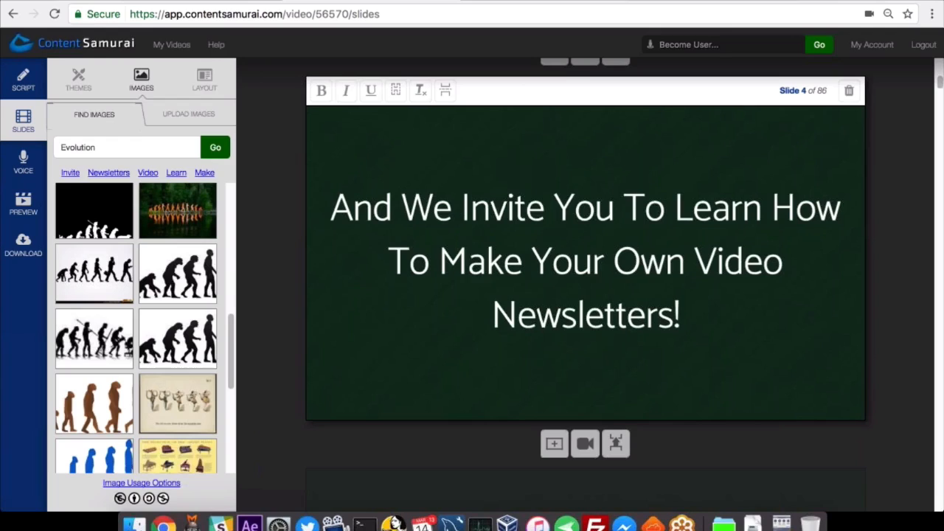
left_click(206, 121)
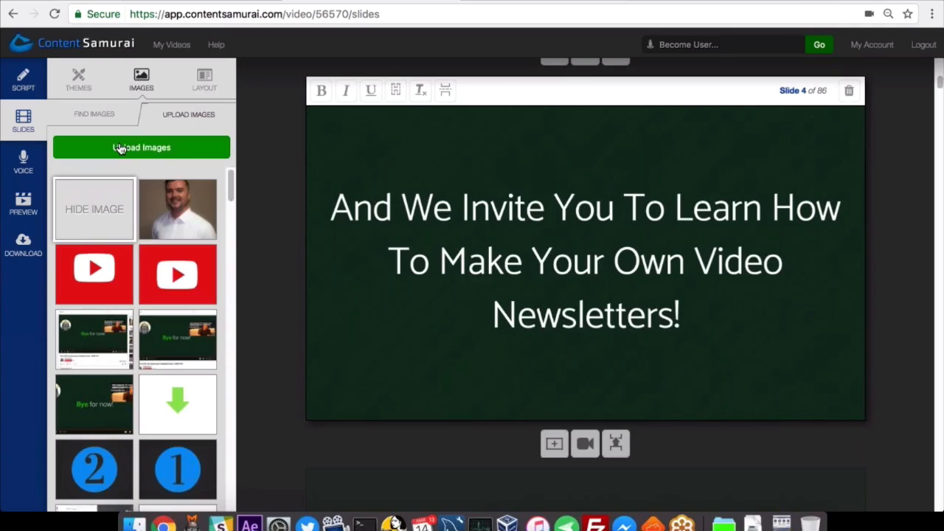
left_click(184, 153)
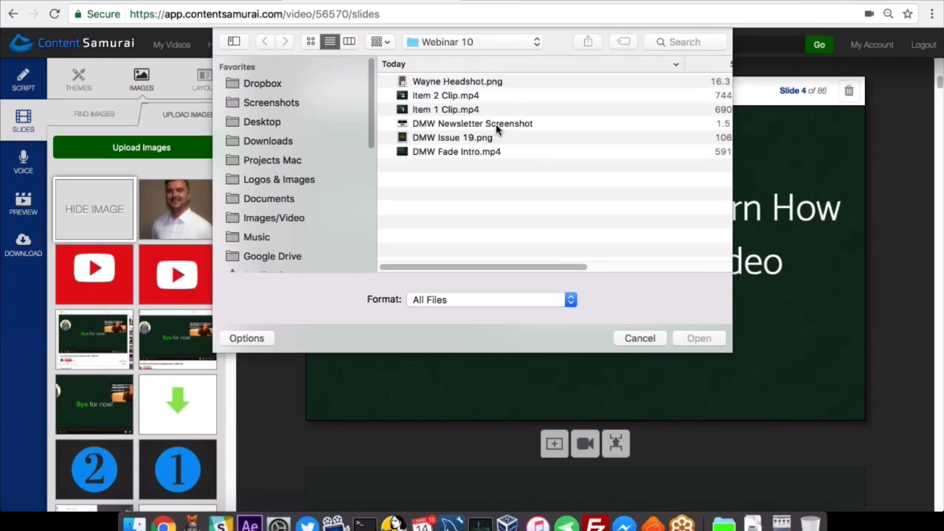
left_click(497, 129)
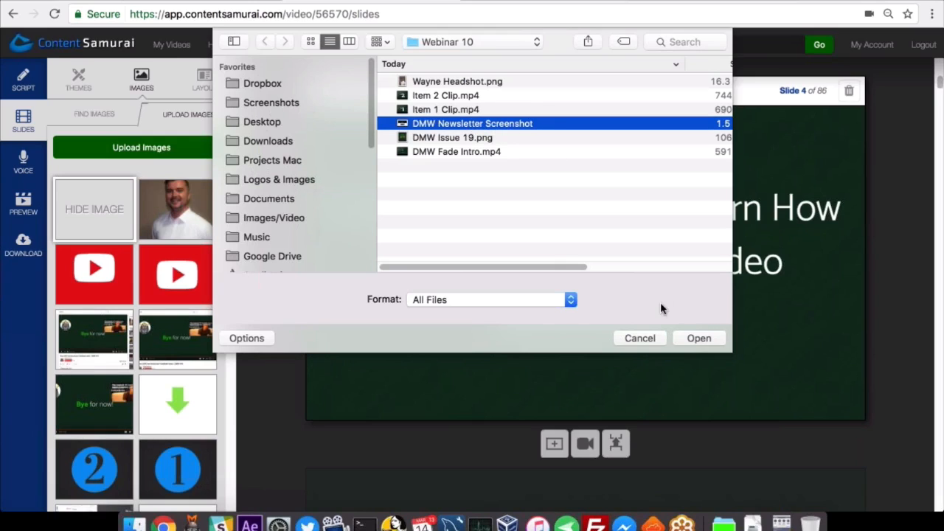
left_click(699, 339)
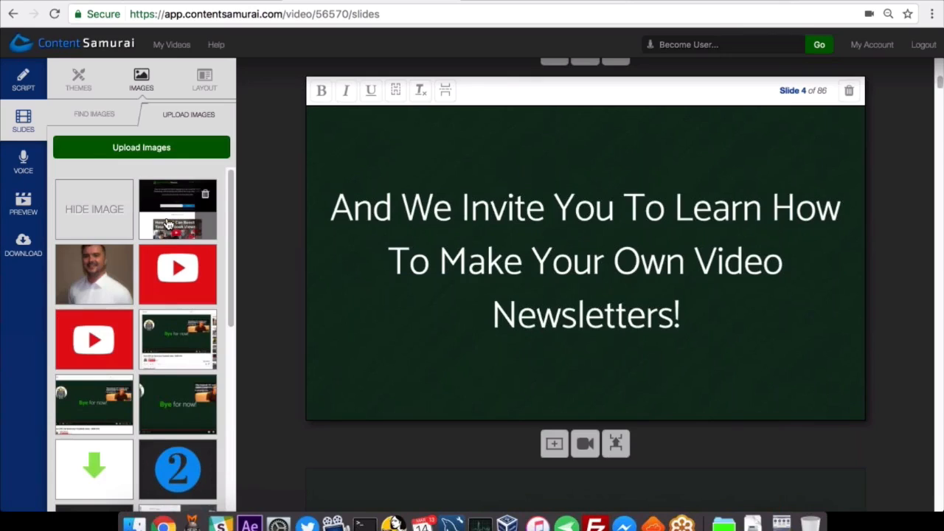
Add the uploaded newsletter screenshot to slide 4 and give the slide the Text at the bottom layout.
left_click(168, 225)
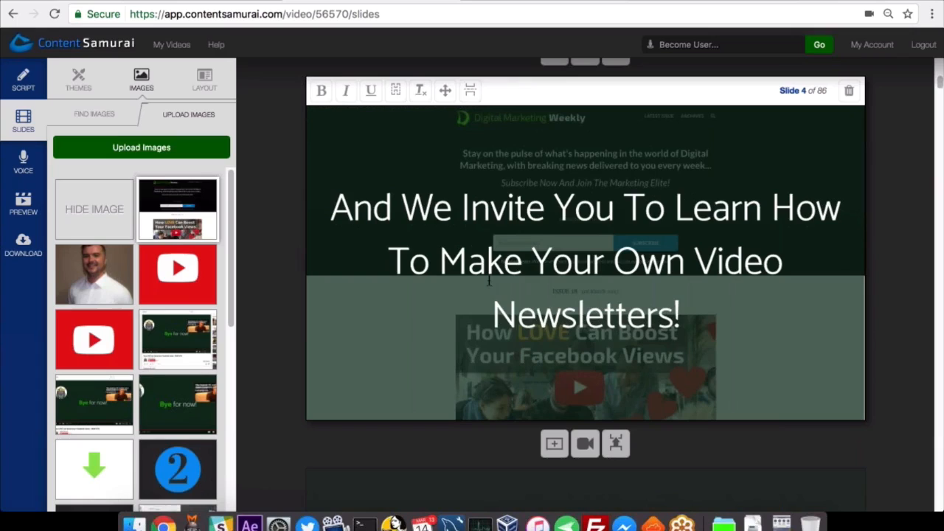
left_click(207, 90)
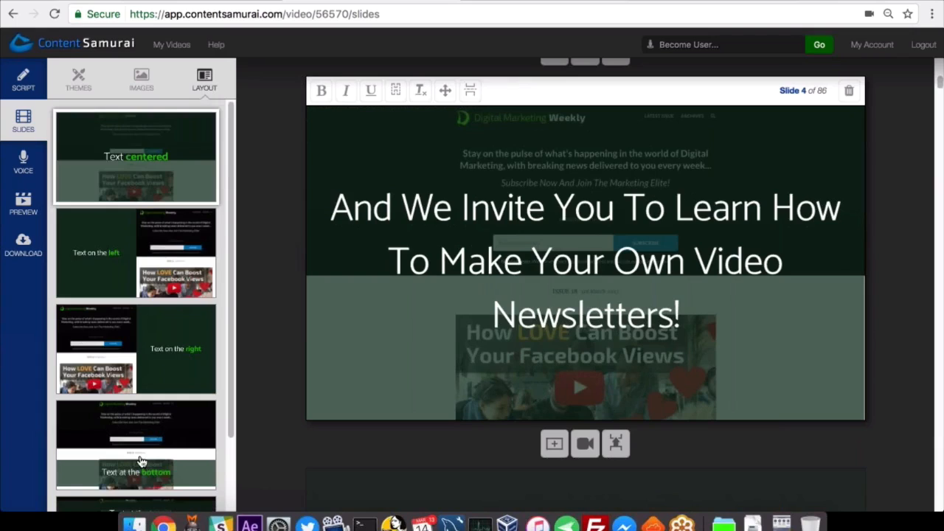
left_click(141, 462)
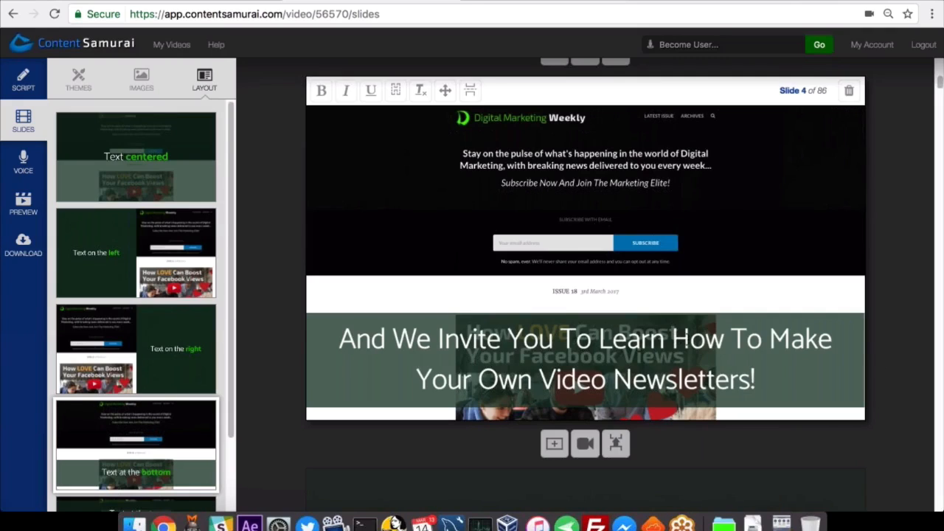
Bold the phrases "How To Make" and "Video Newsletters!" in the text of slide 4.
left_click_drag(677, 339, 830, 338)
key("super+b")
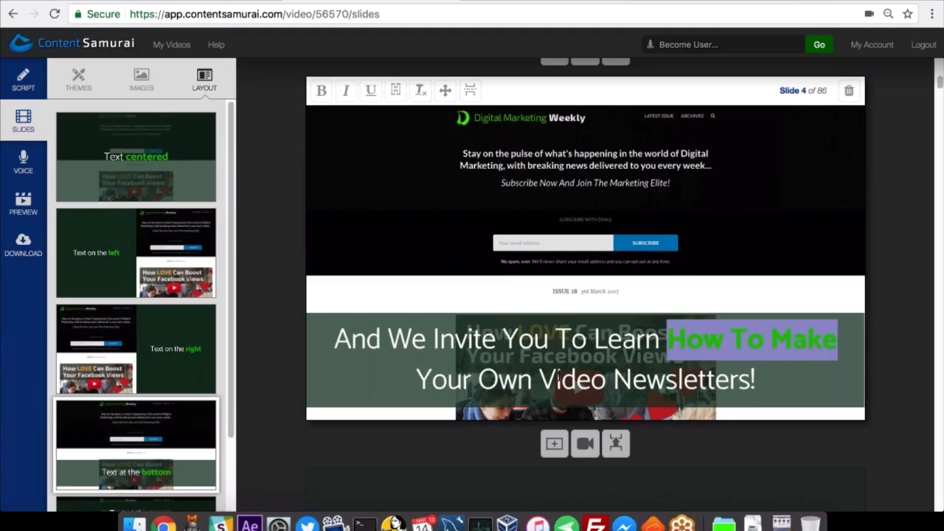
left_click_drag(539, 380, 779, 381)
key("super+b")
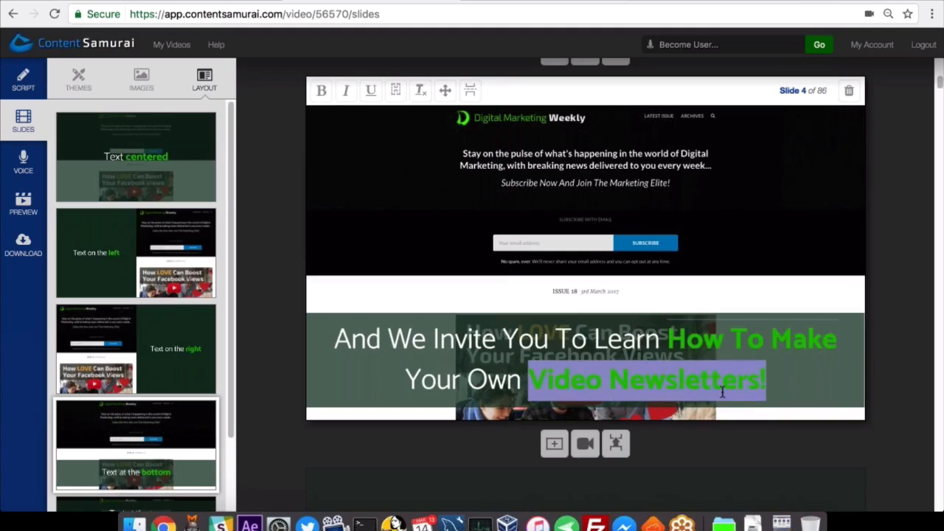
left_click(767, 382)
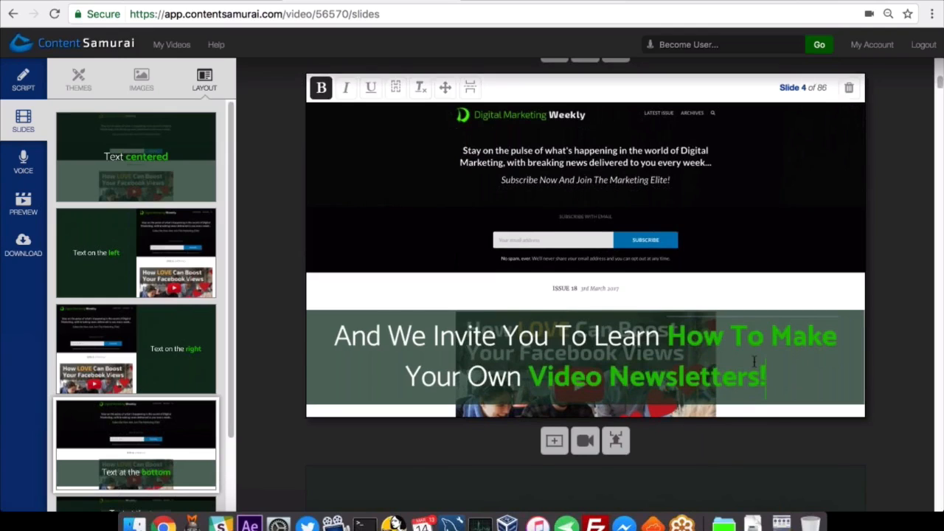
Give slide 5, the Issue 19 introduction, the Text on the right layout.
scroll(664, 328, "down", 3)
left_click(680, 325)
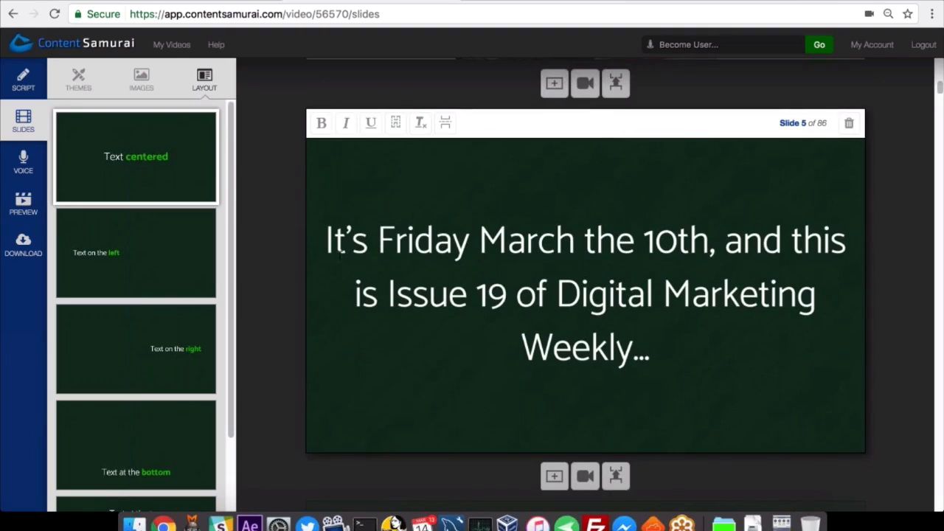
left_click(168, 366)
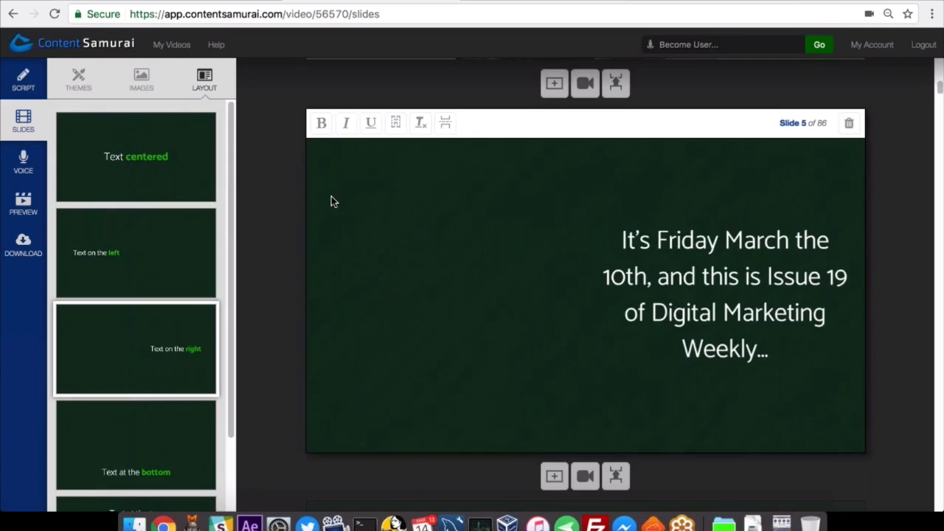
Upload DMW Issue 19.png and use it as the image on slide 5.
left_click(144, 92)
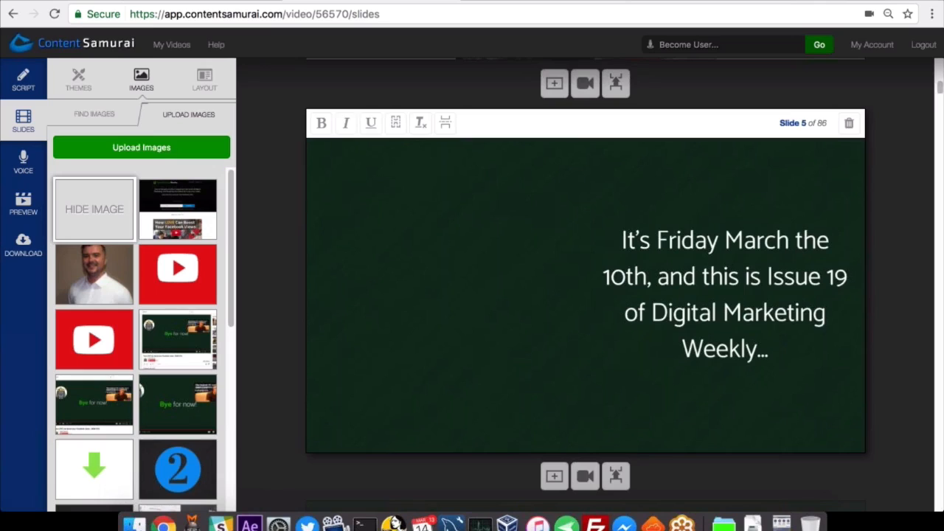
left_click(460, 139)
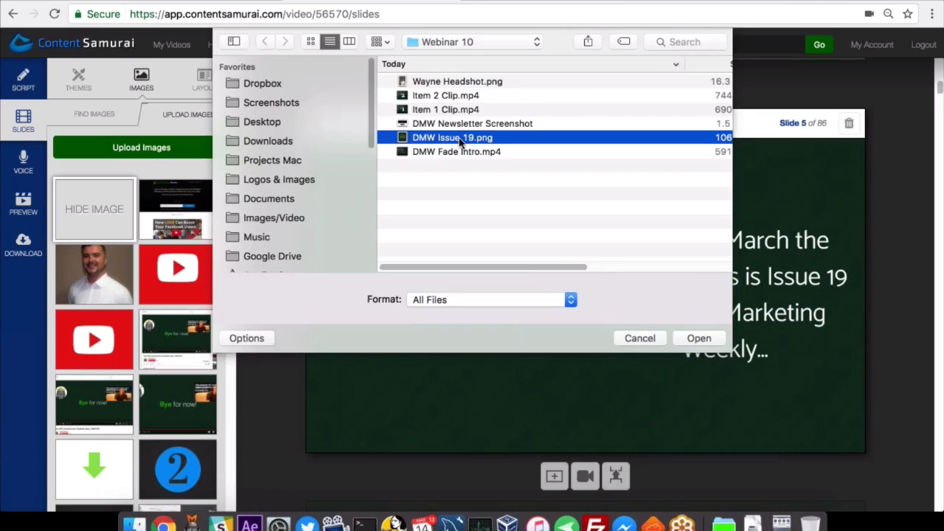
left_click(713, 339)
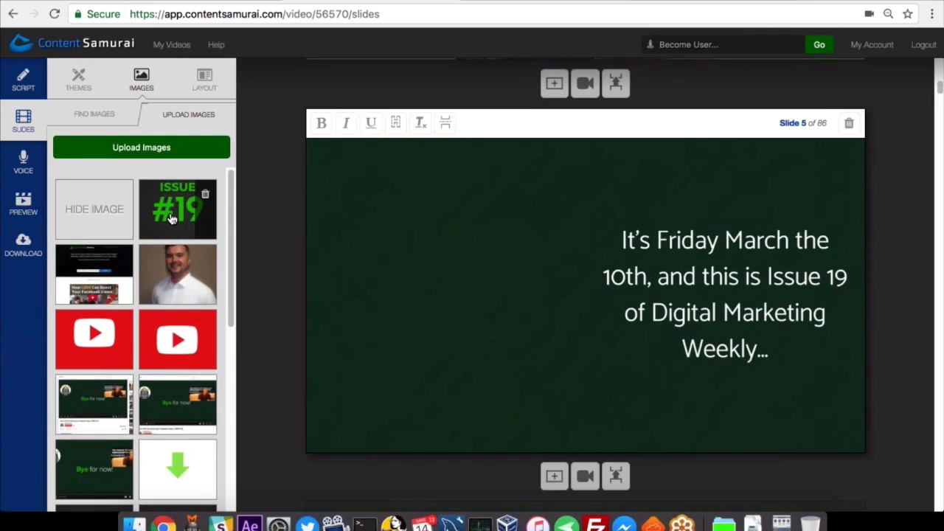
left_click(171, 219)
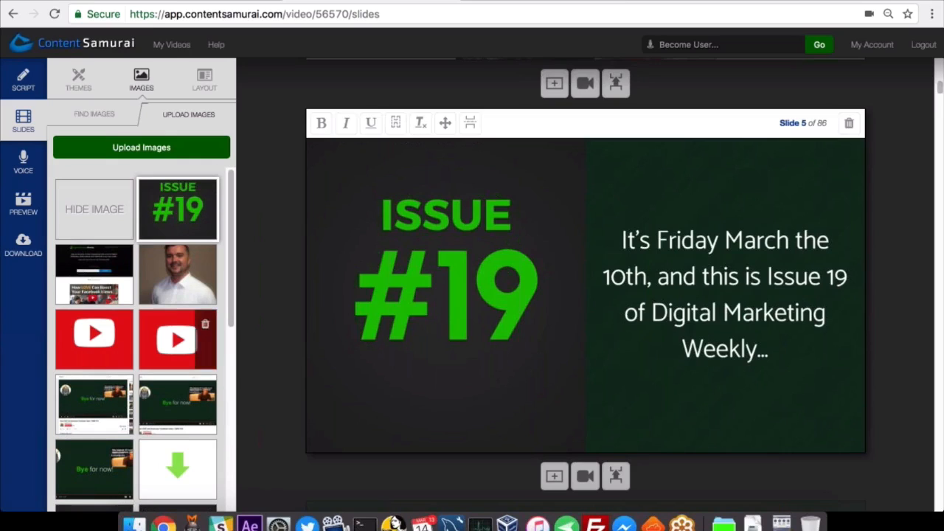
Bold "Friday March the 10th" and "Issue 19" in the text of slide 5.
scroll(583, 346, "up", 2)
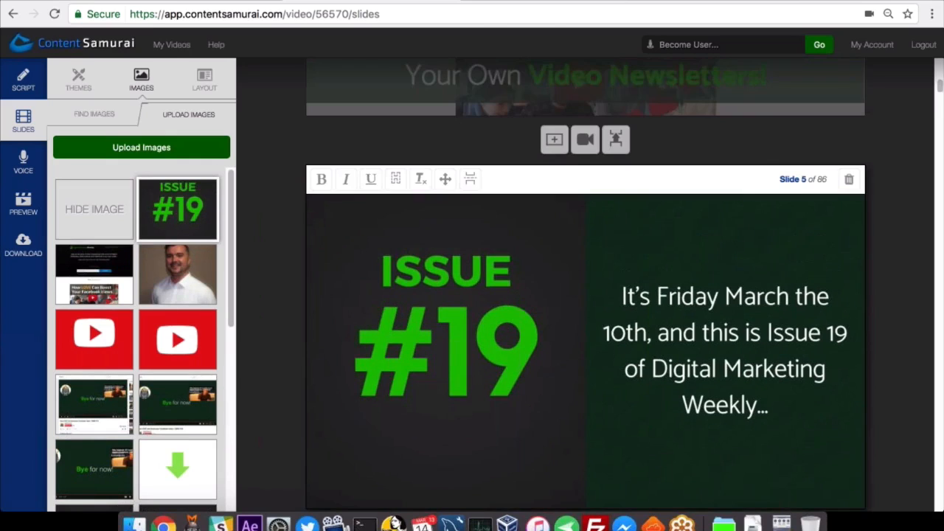
scroll(544, 372, "up", 6)
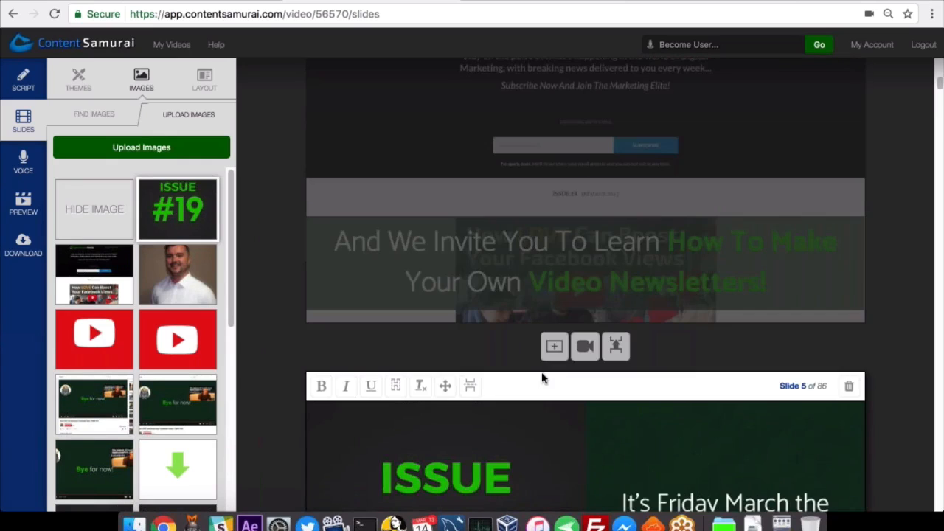
scroll(543, 379, "up", 3)
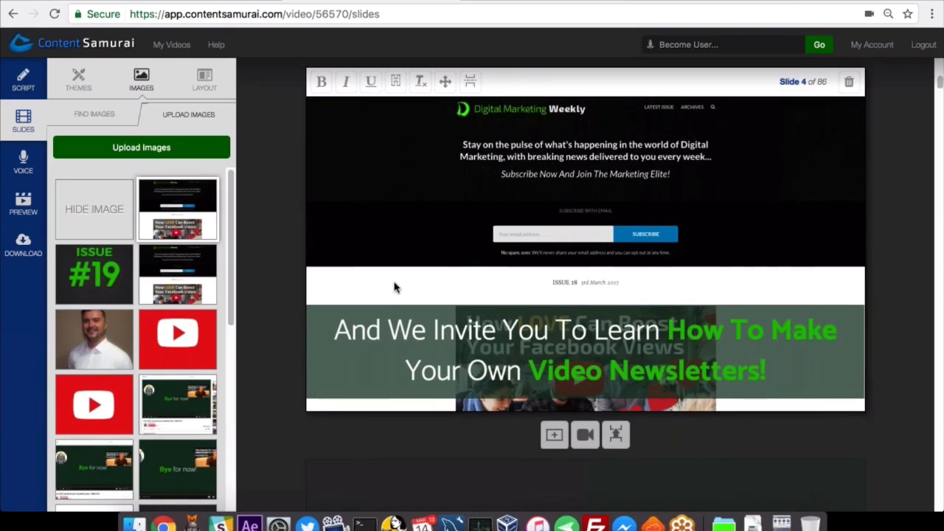
scroll(394, 287, "down", 1)
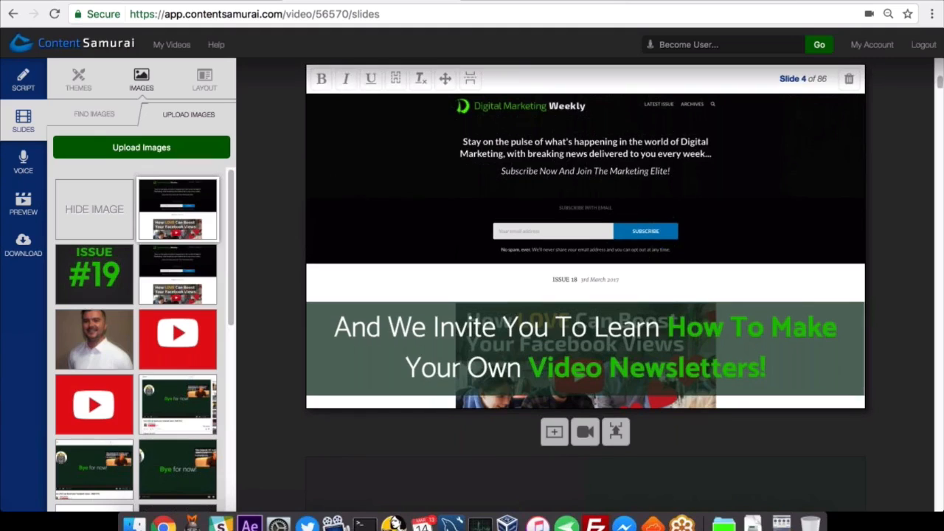
scroll(430, 362, "down", 5)
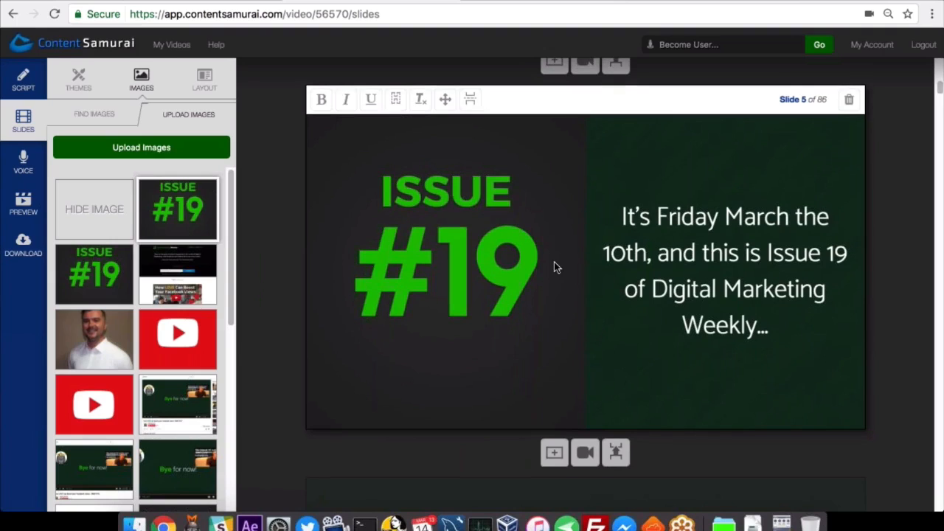
scroll(555, 267, "down", 1)
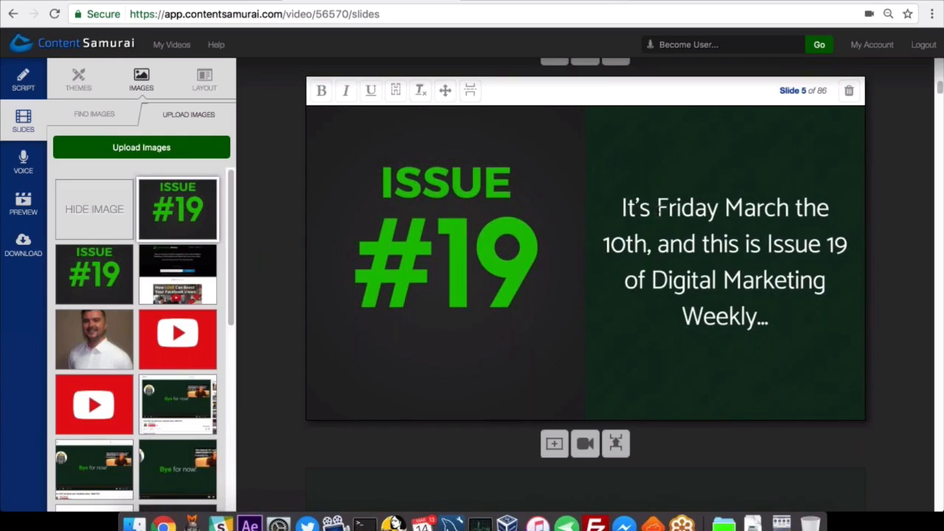
left_click_drag(659, 210, 649, 245)
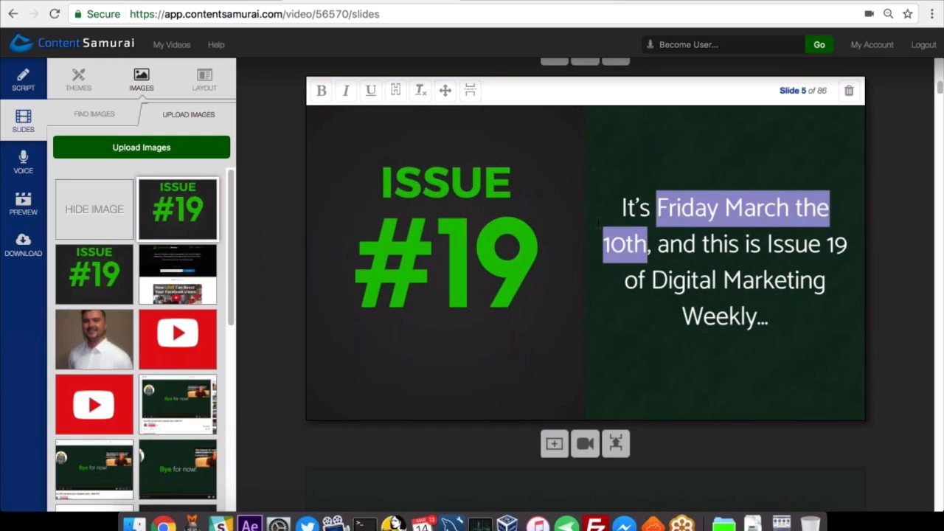
key("ctrl+b")
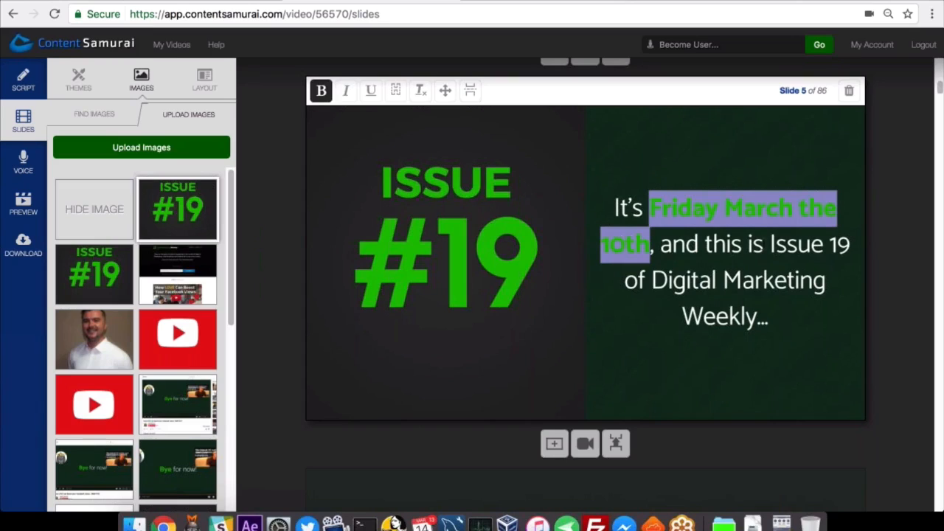
left_click_drag(767, 244, 853, 245)
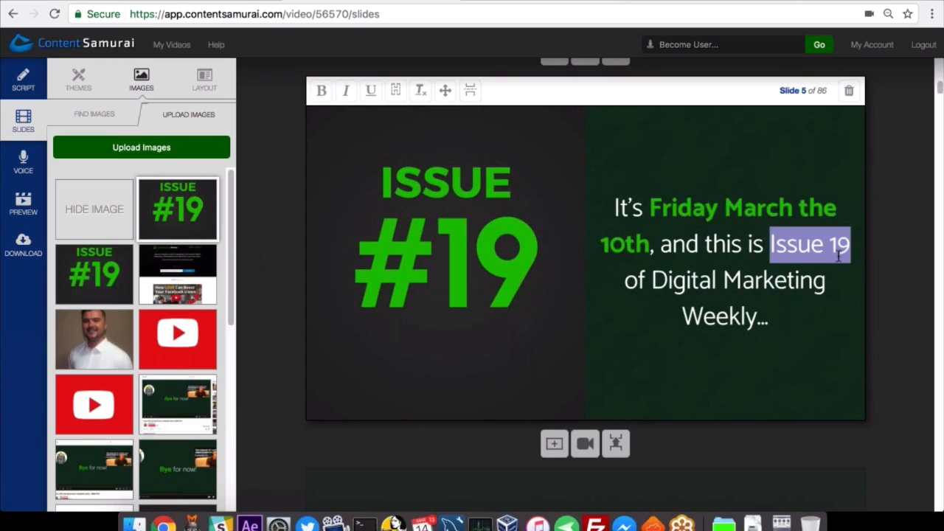
key("ctrl+b")
left_click(794, 303)
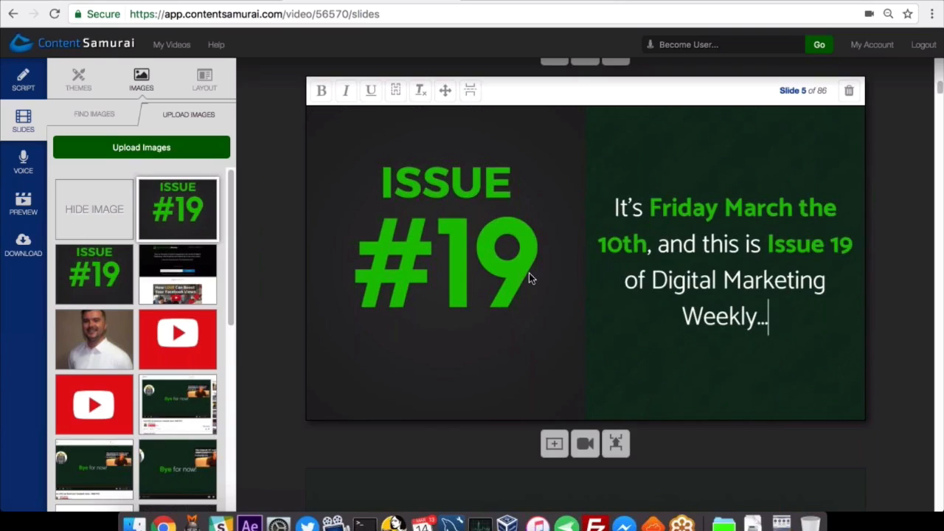
left_click_drag(768, 247, 853, 249)
left_click(723, 347)
scroll(723, 347, "down", 5)
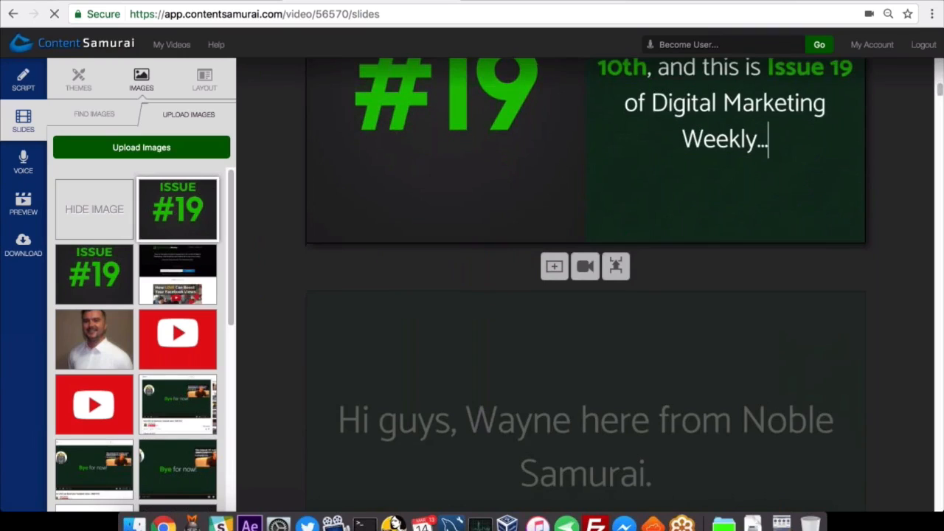
left_click(699, 332)
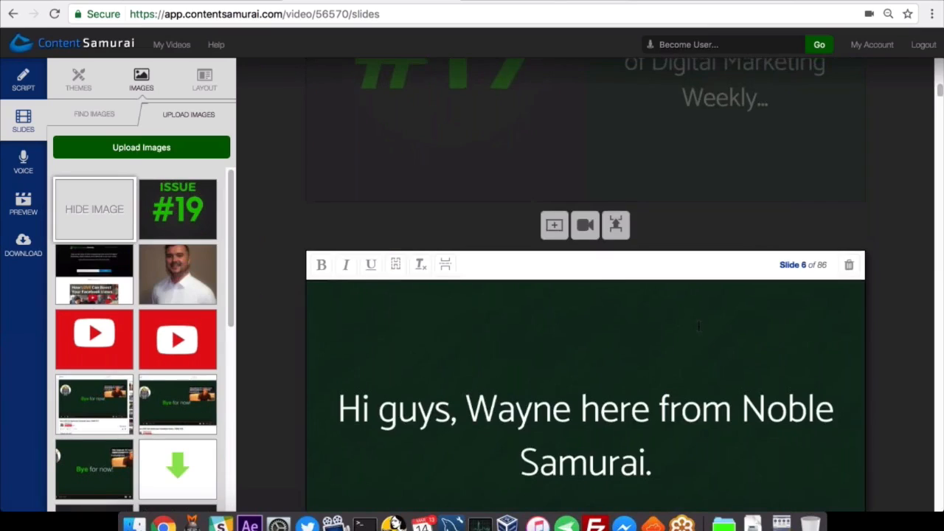
scroll(699, 326, "up", 4)
scroll(698, 325, "down", 1)
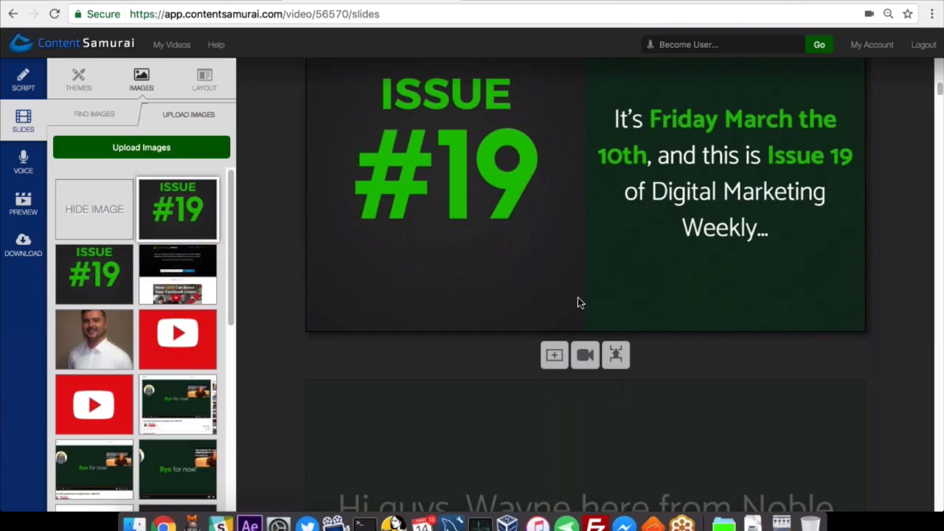
Insert the video clip DMW Fade Intro.mp4 directly after slide 5, the Issue 19 introduction.
scroll(579, 298, "down", 1)
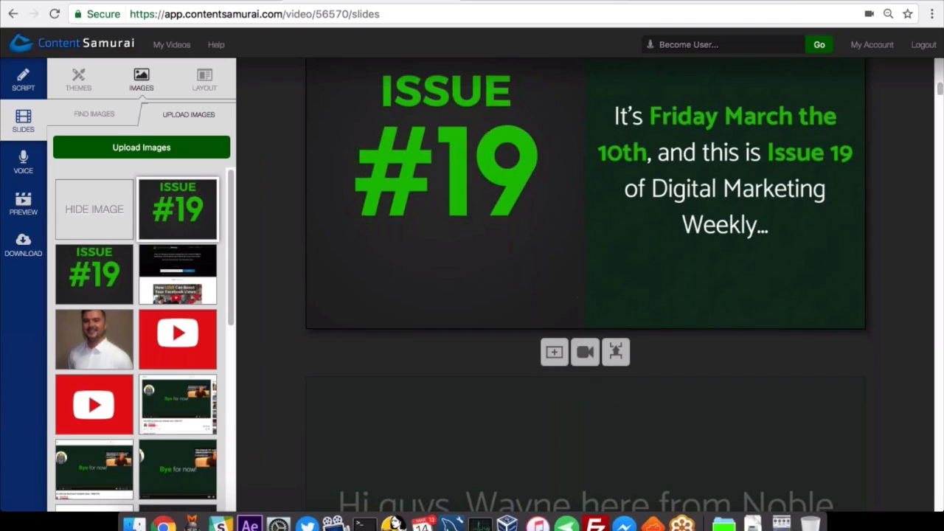
scroll(615, 281, "down", 3)
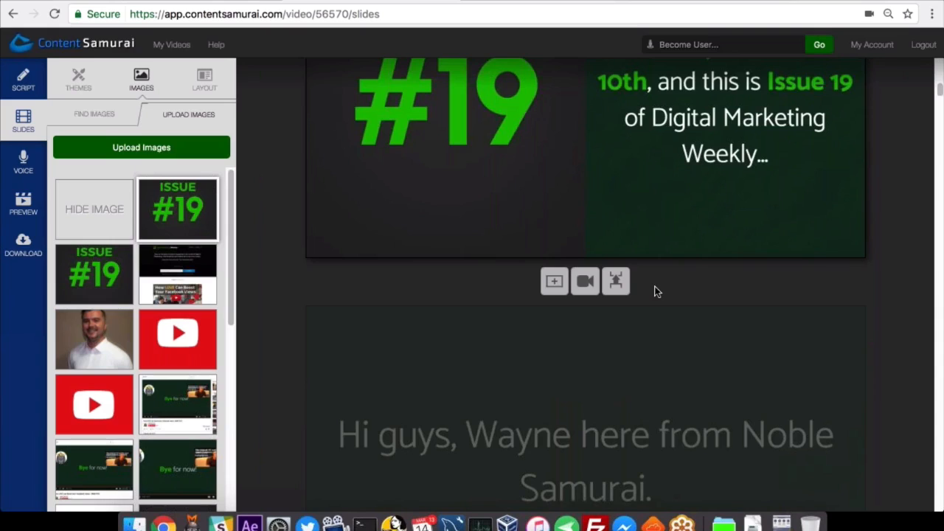
left_click(585, 284)
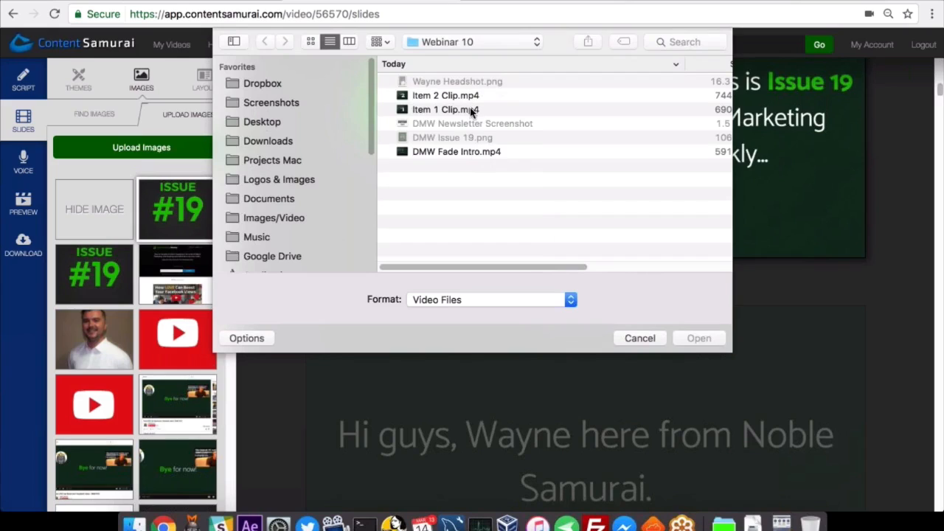
left_click(501, 152)
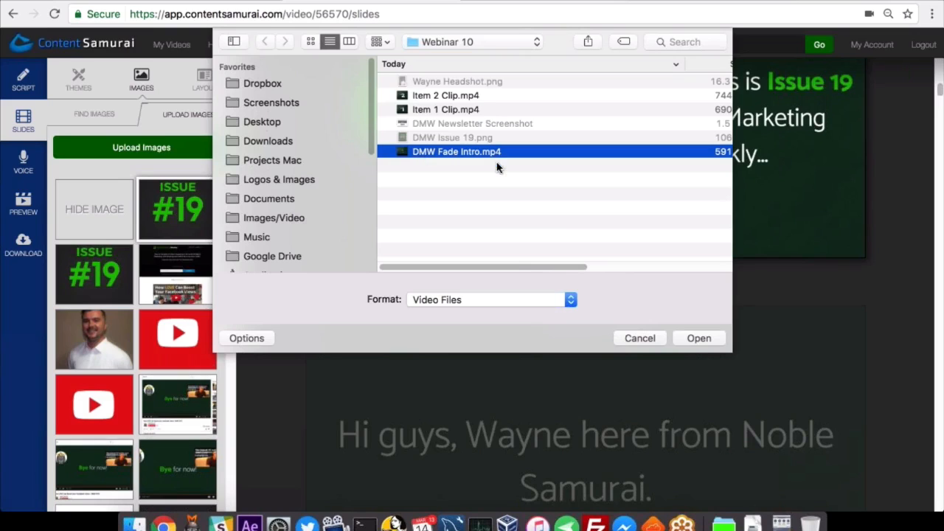
left_click(701, 341)
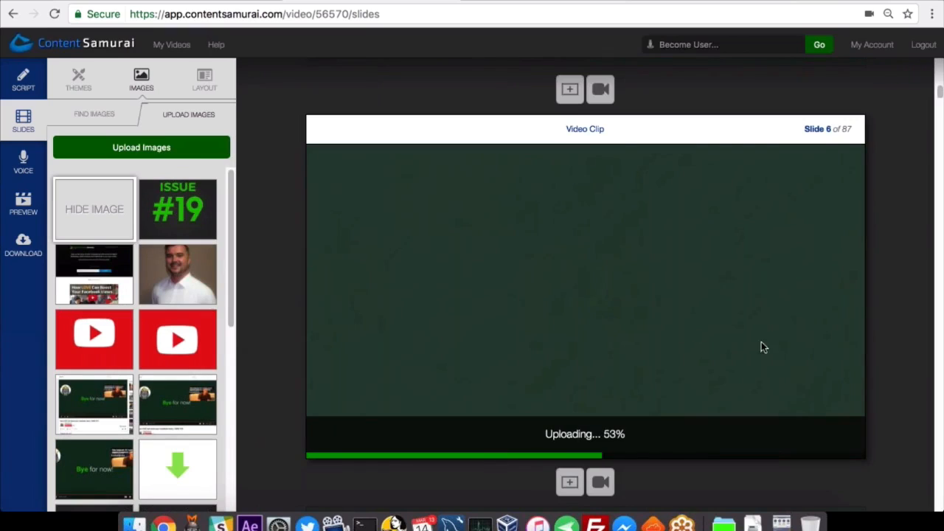
Play the uploaded intro clip on slide 6 and check its option for stopping the background music.
scroll(770, 327, "down", 2)
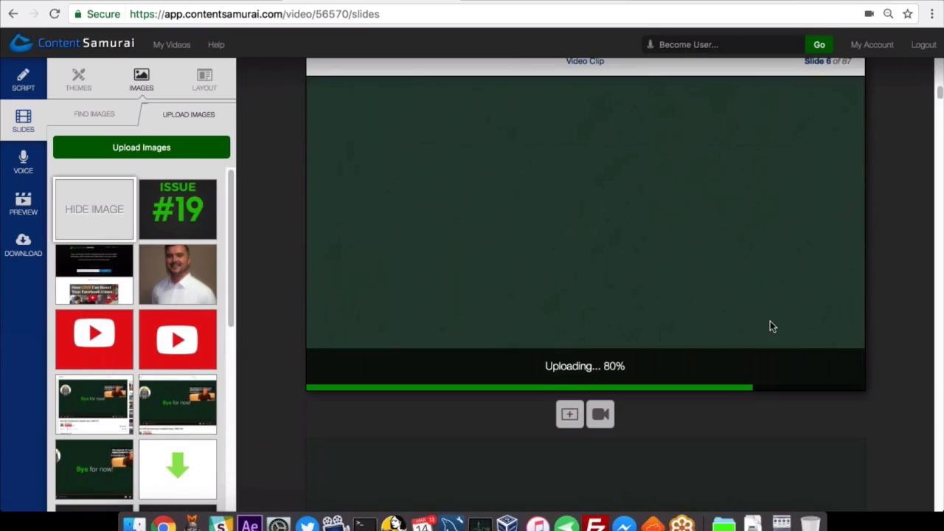
scroll(770, 323, "up", 1)
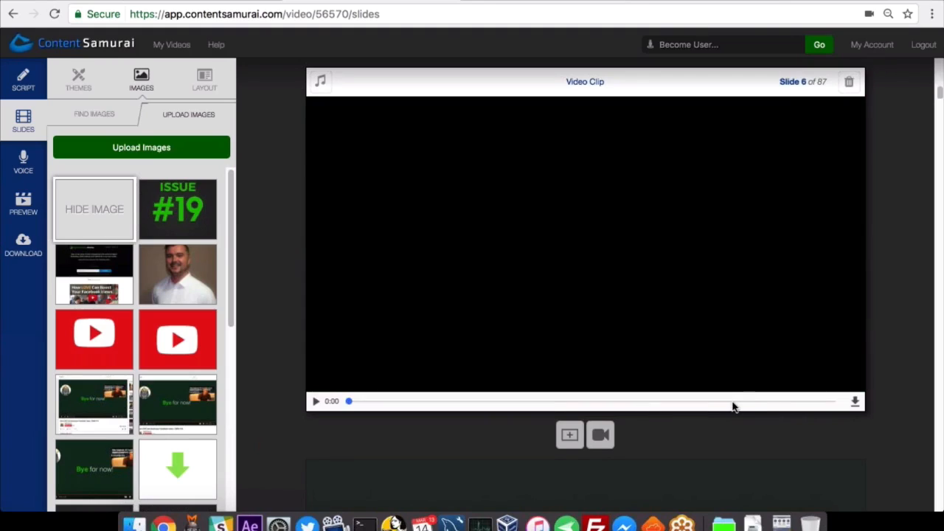
left_click(315, 403)
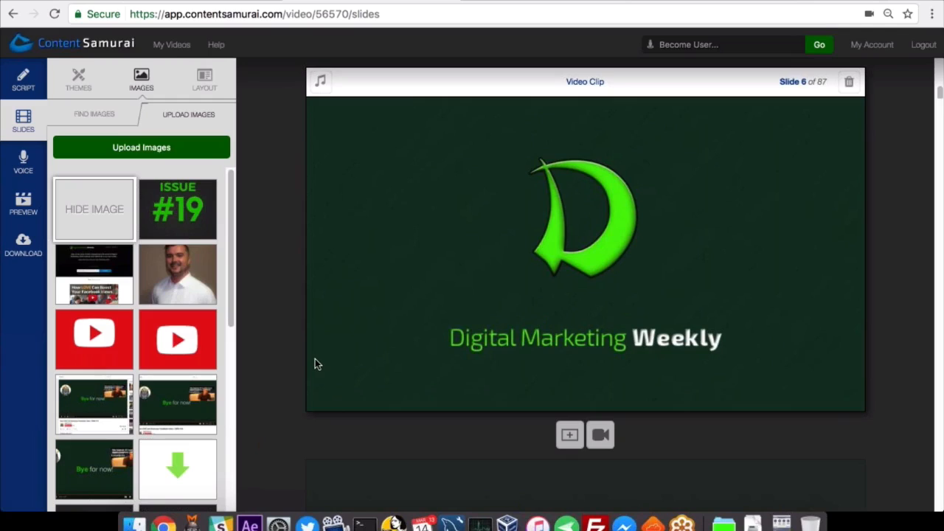
scroll(389, 348, "up", 1)
scroll(389, 349, "up", 1)
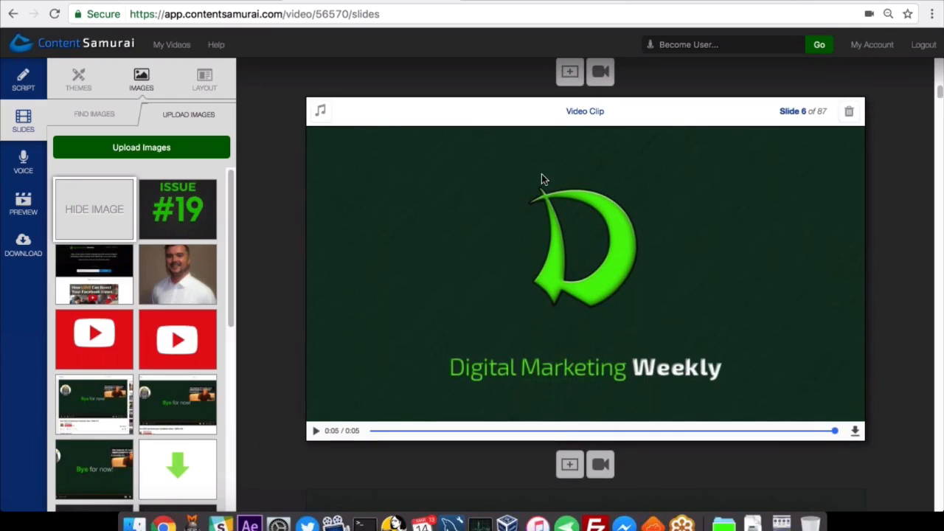
left_click(321, 115)
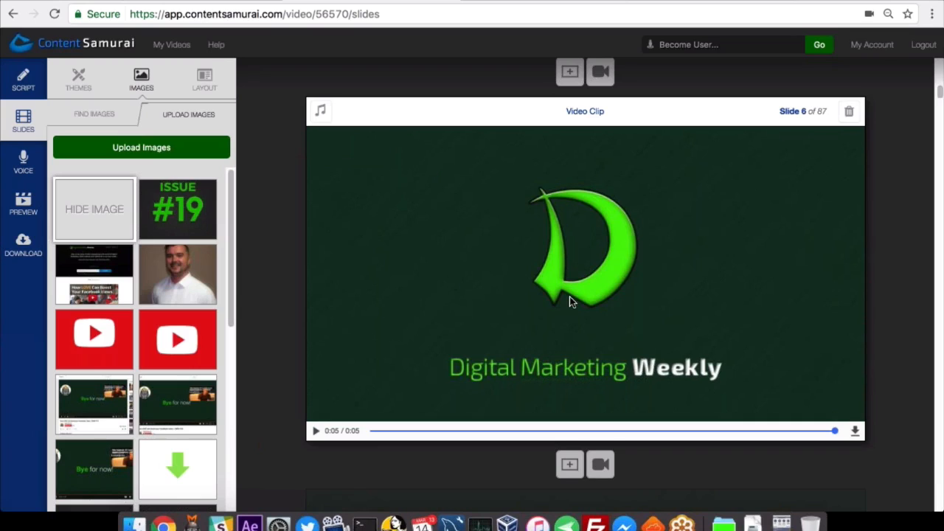
Give slide 7, the presenter greeting, the Text on the right layout and use the uploaded headshot as its image.
scroll(561, 302, "down", 8)
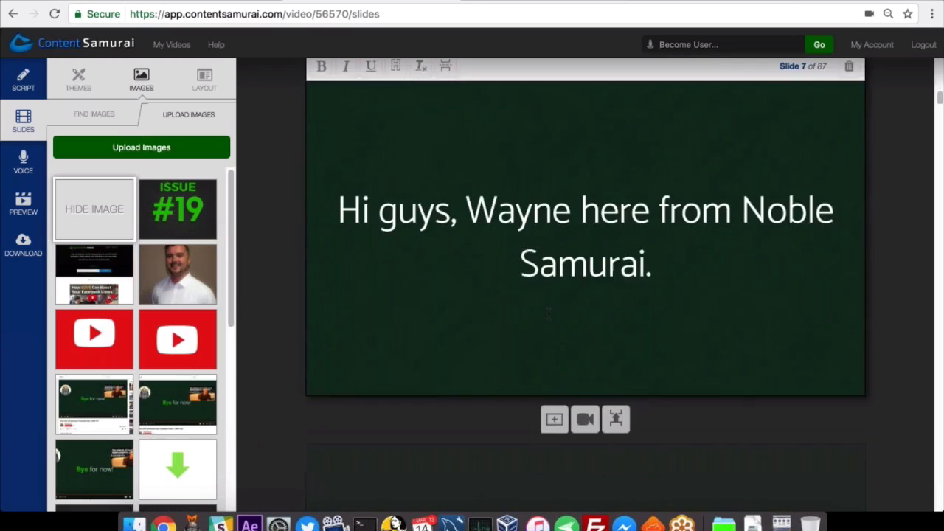
scroll(549, 313, "up", 1)
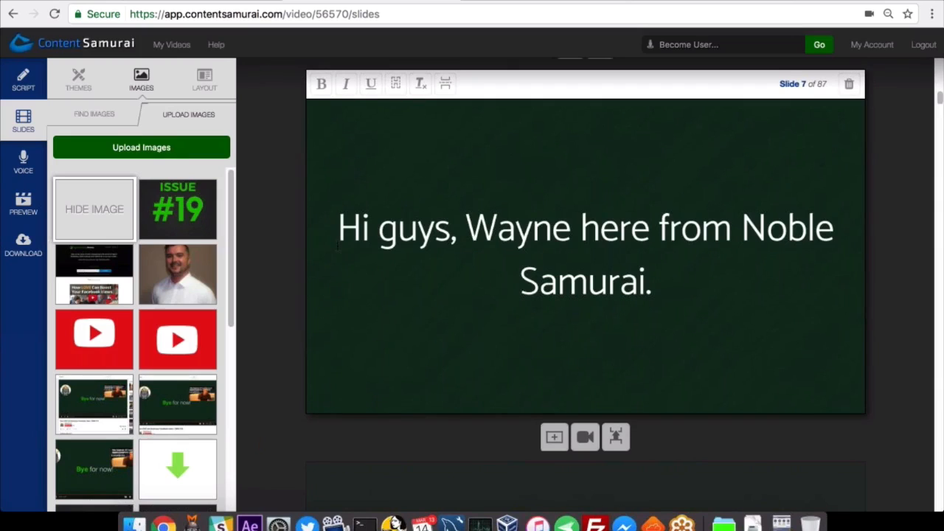
left_click(205, 83)
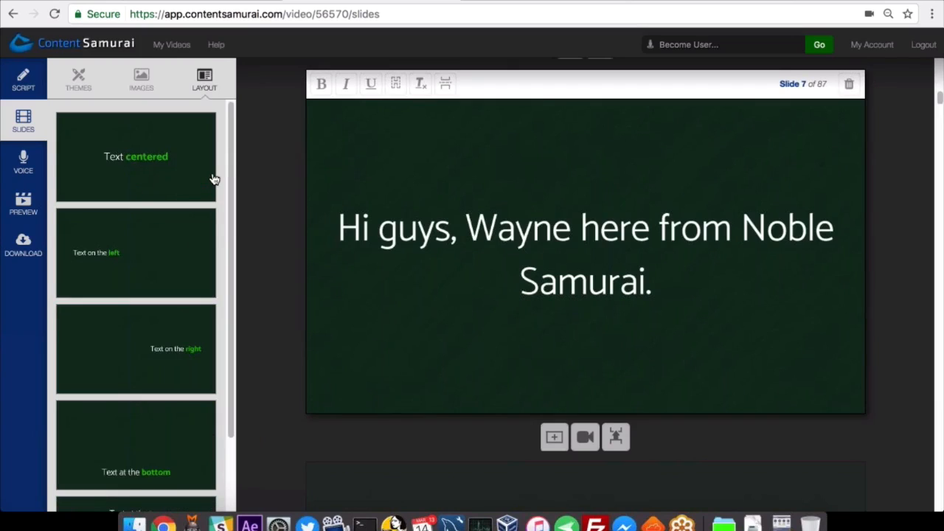
scroll(214, 179, "down", 1)
left_click(172, 354)
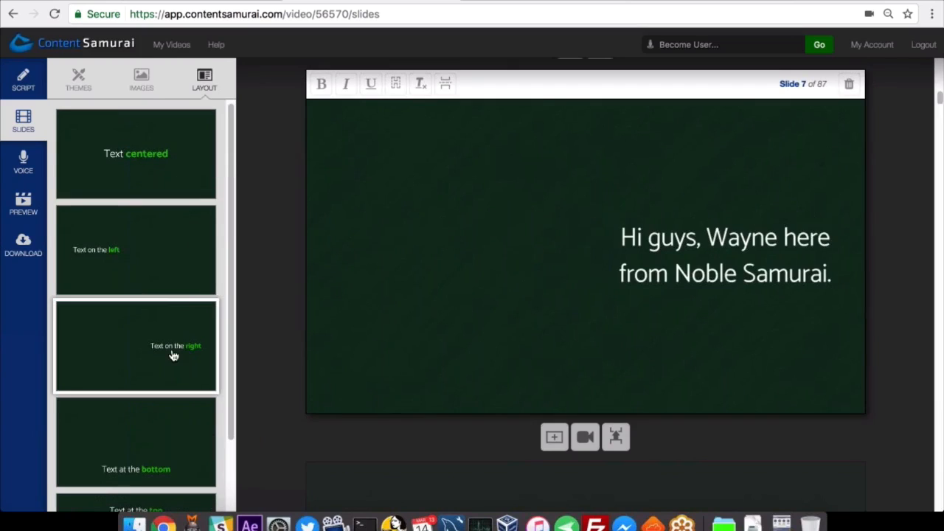
left_click(146, 85)
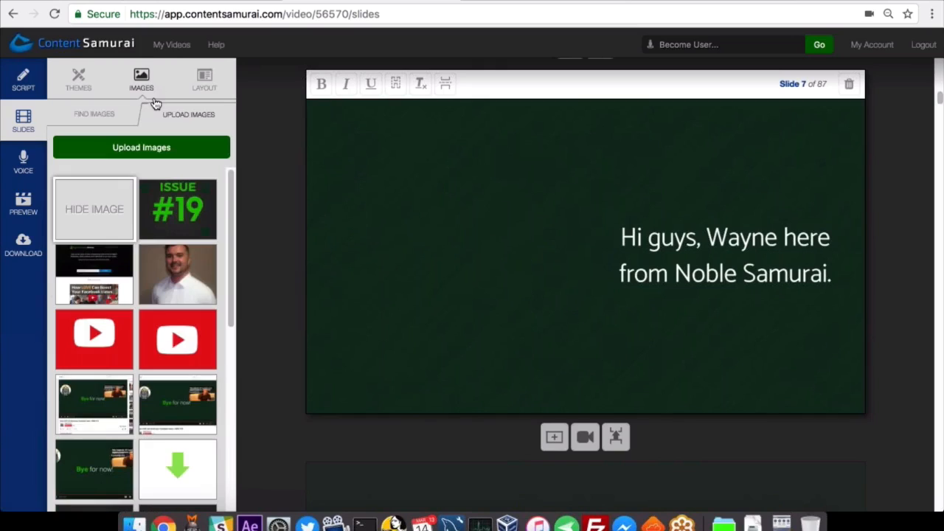
left_click(217, 291)
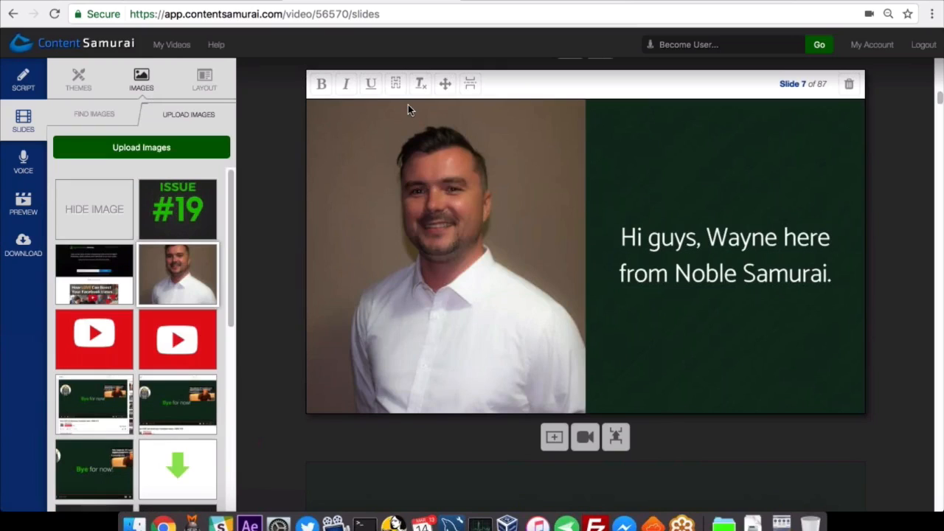
Bold the presenter's first name together with the word "here" in the text of slide 7.
left_click_drag(707, 238, 831, 240)
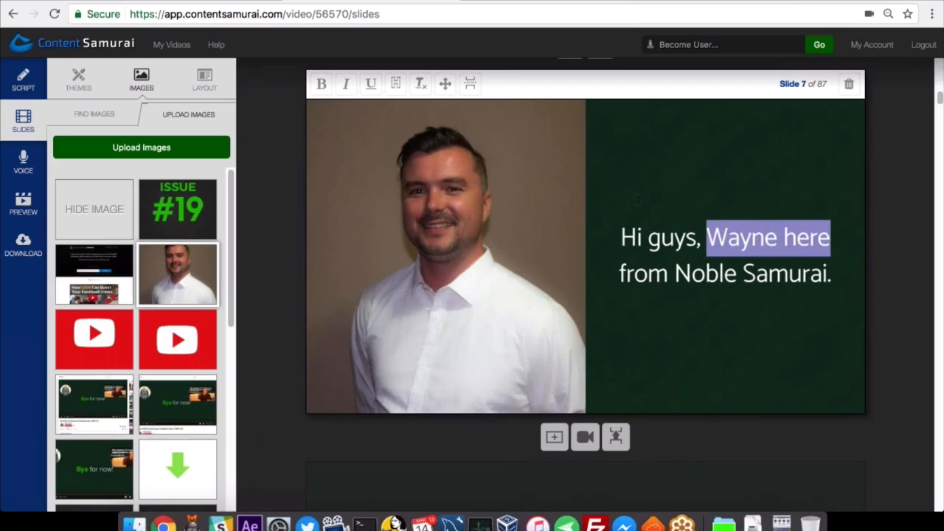
left_click(322, 85)
left_click(718, 275)
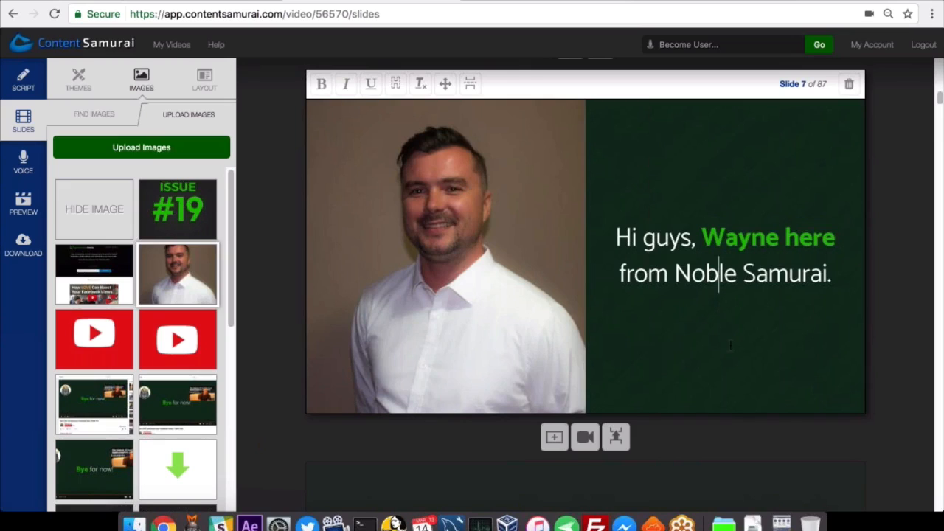
Select the phrase "quick summary" in the text of slide 8, which describes what DMW gives each week.
scroll(729, 332, "down", 3)
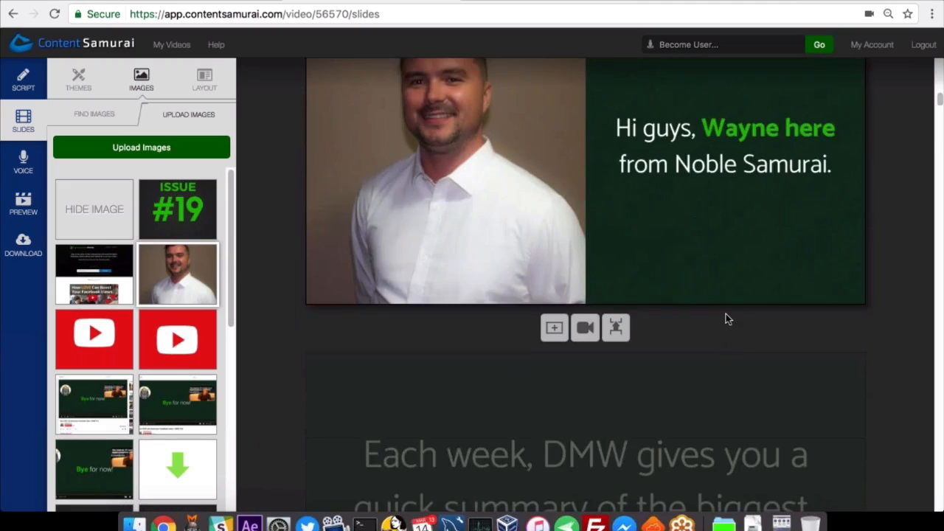
scroll(726, 319, "down", 4)
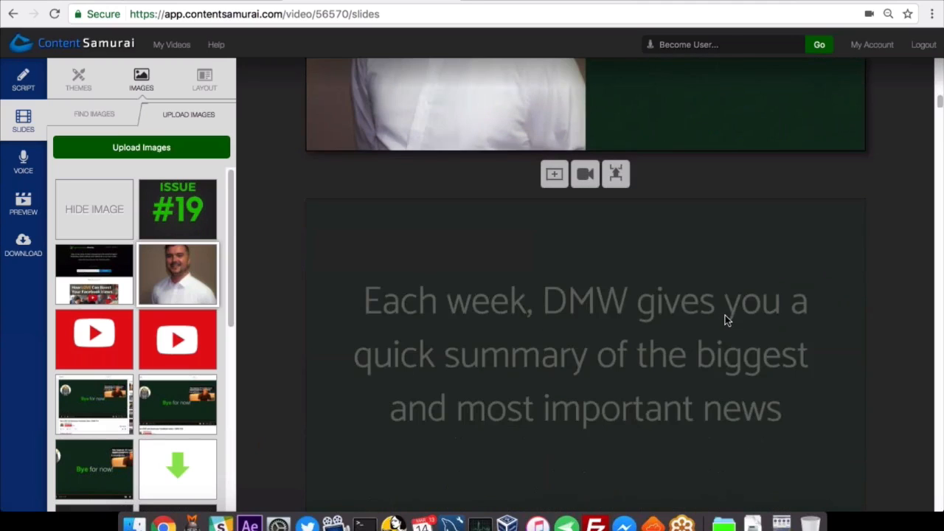
left_click(725, 317)
scroll(725, 315, "down", 4)
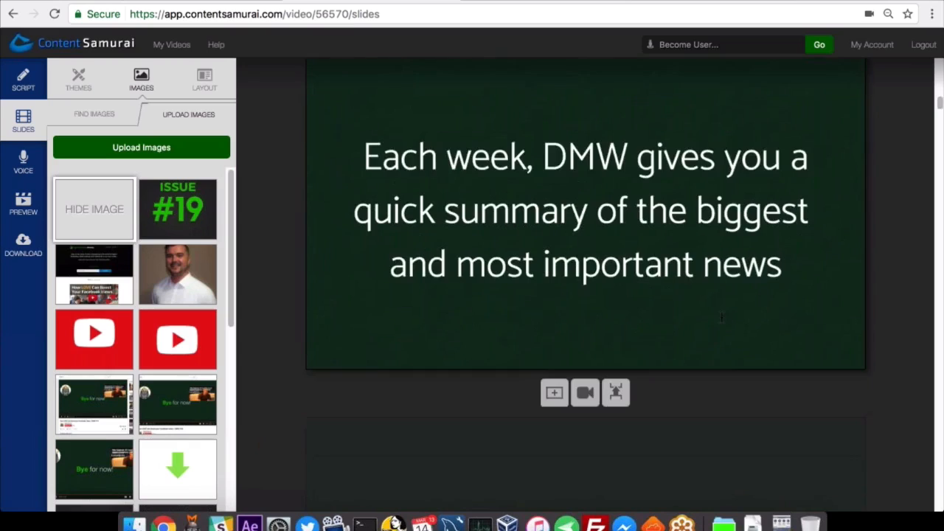
scroll(722, 317, "up", 2)
scroll(722, 317, "up", 1)
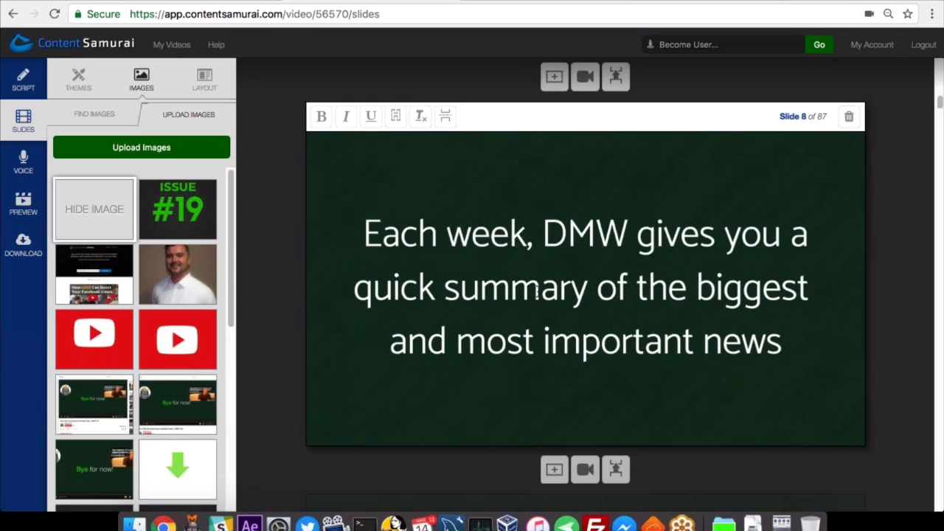
left_click_drag(588, 289, 354, 289)
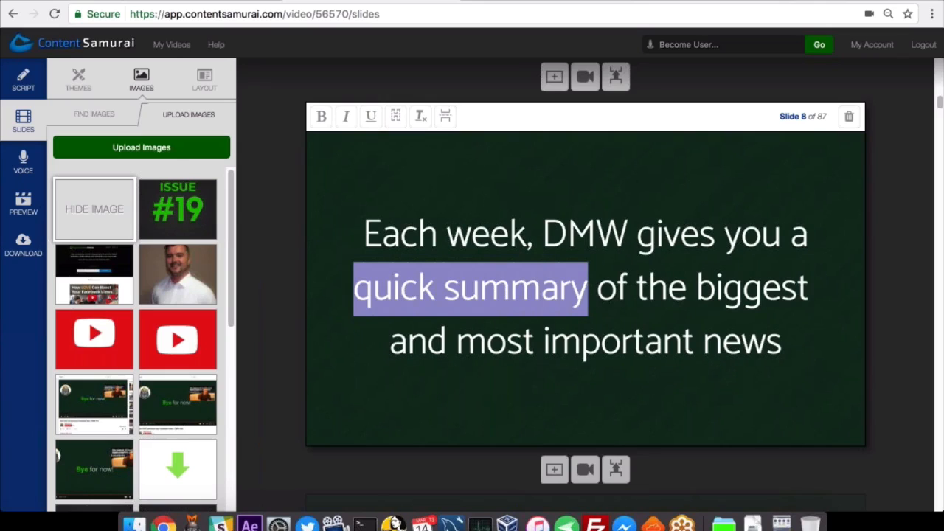
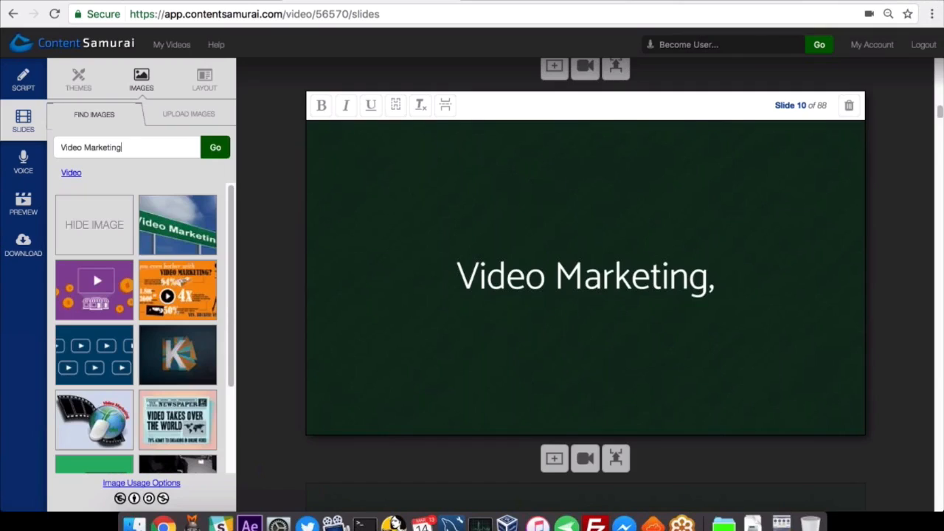
Use the picture of hands holding a smartphone with a play symbol from the Video Marketing results as slide 10's background.
left_click_drag(233, 264, 232, 358)
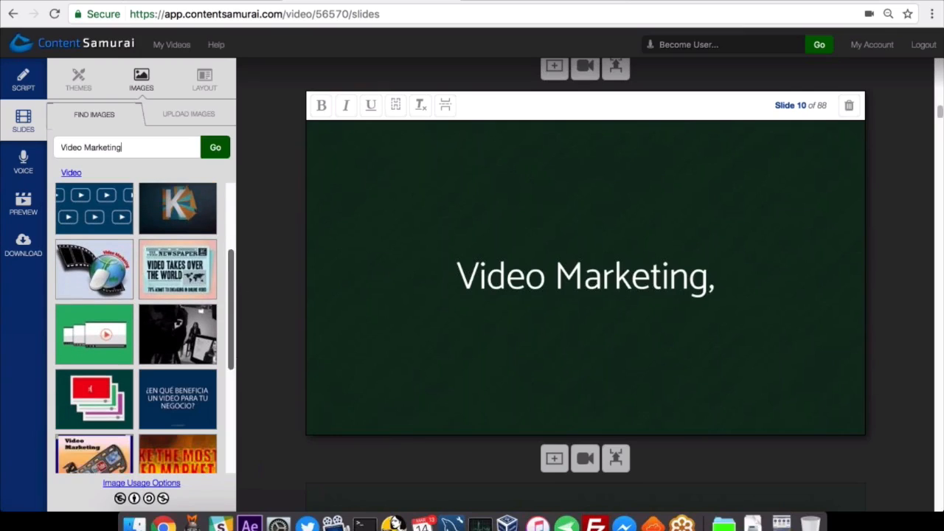
scroll(140, 331, "down", 2)
scroll(148, 331, "down", 5)
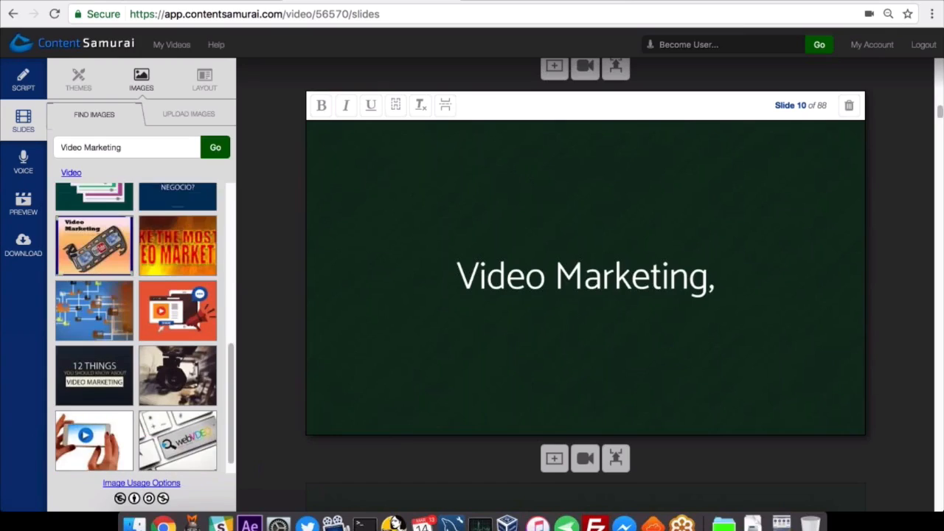
scroll(168, 332, "down", 1)
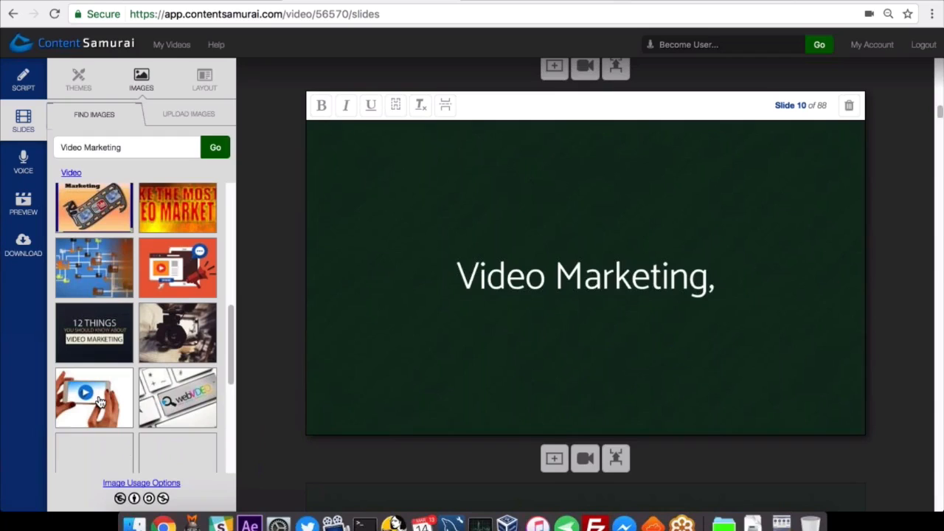
left_click(100, 402)
Hide the text "Video Marketing," on slide 10 so only the background image is displayed.
left_click_drag(456, 280, 721, 284)
left_click(721, 284)
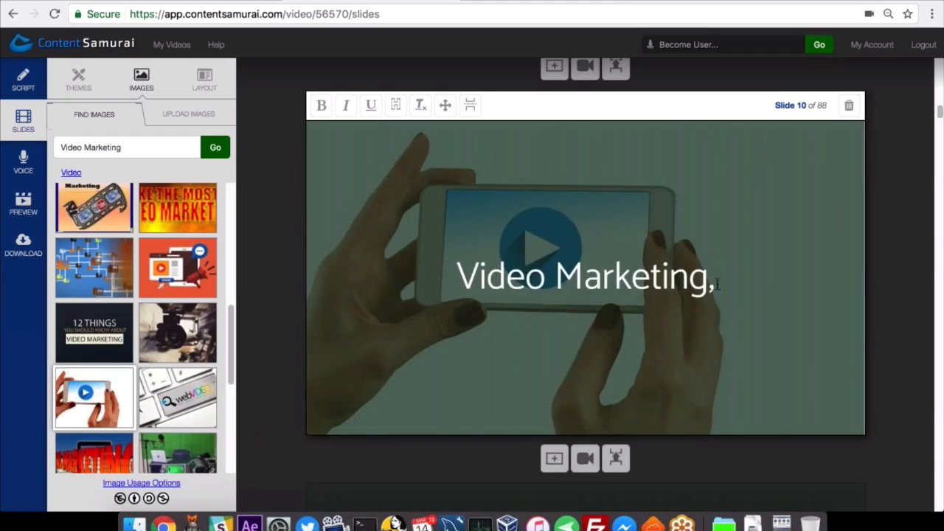
left_click(397, 108)
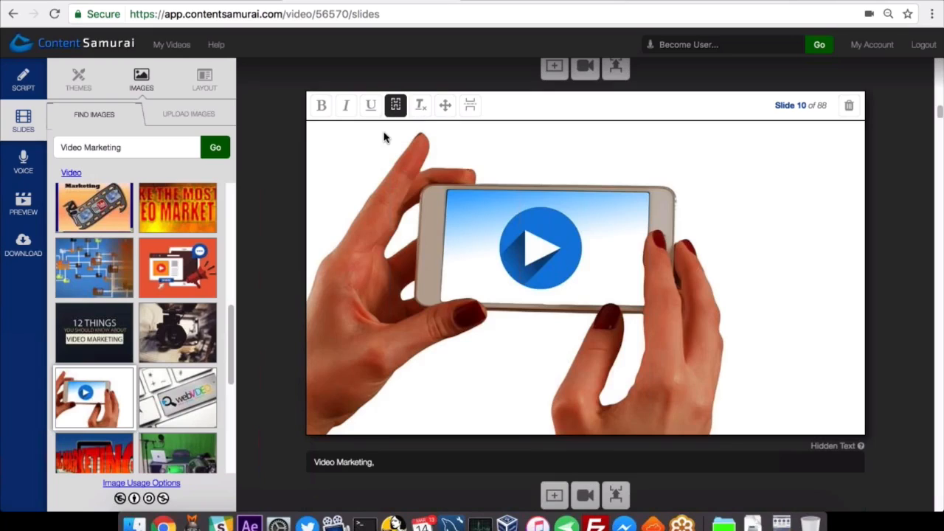
left_click_drag(377, 464, 305, 463)
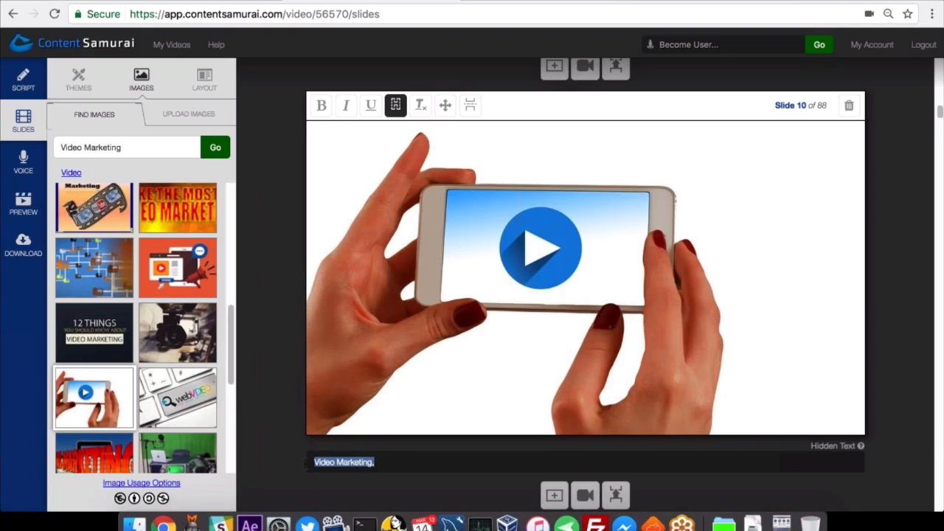
left_click(389, 463)
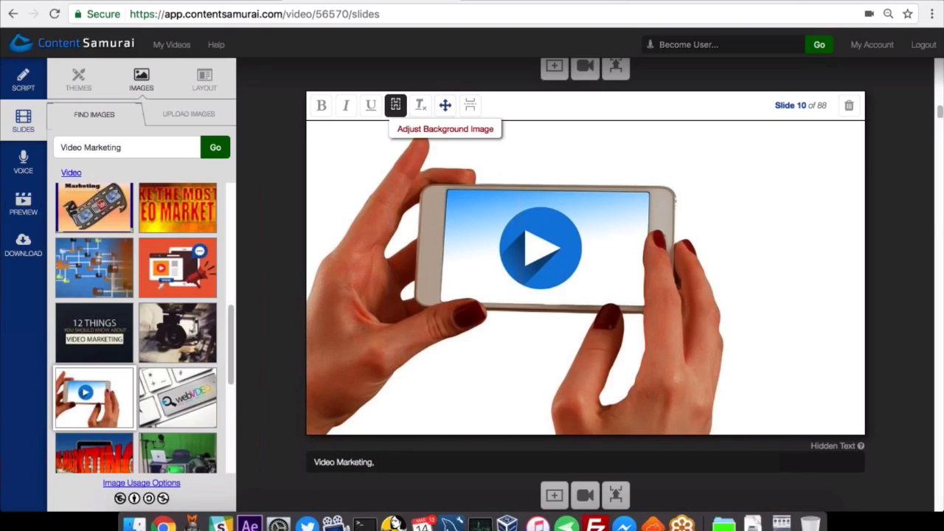
Enlarge slide 10's background image slightly and reposition it so the smartphone sits near the middle of the slide.
left_click(445, 107)
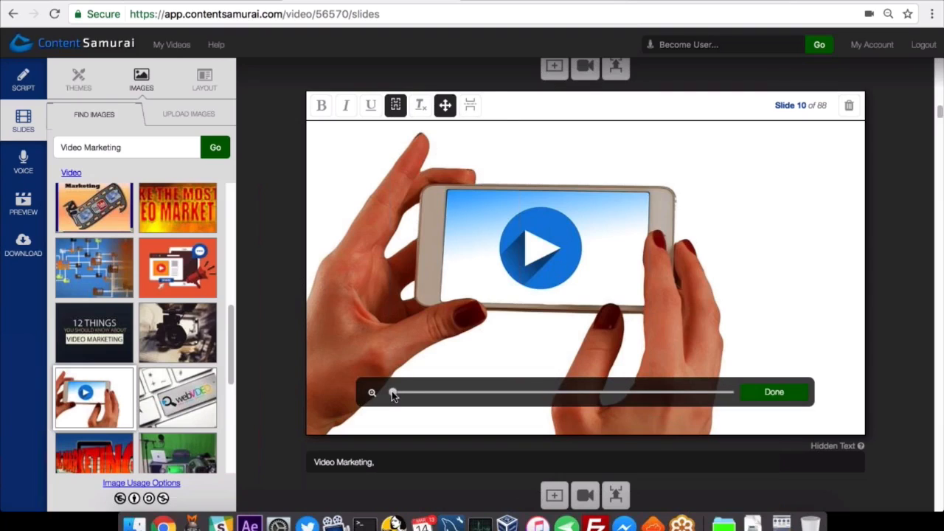
left_click_drag(393, 395, 412, 392)
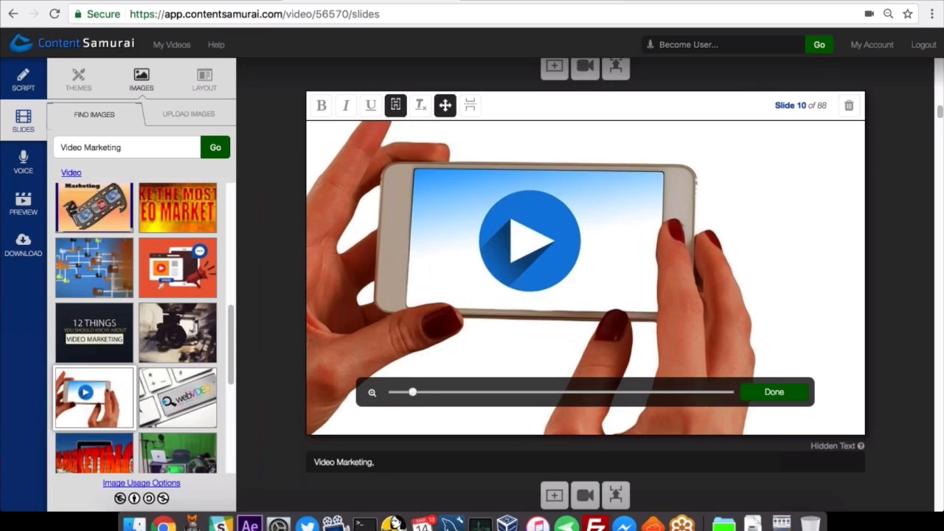
left_click_drag(446, 310, 498, 328)
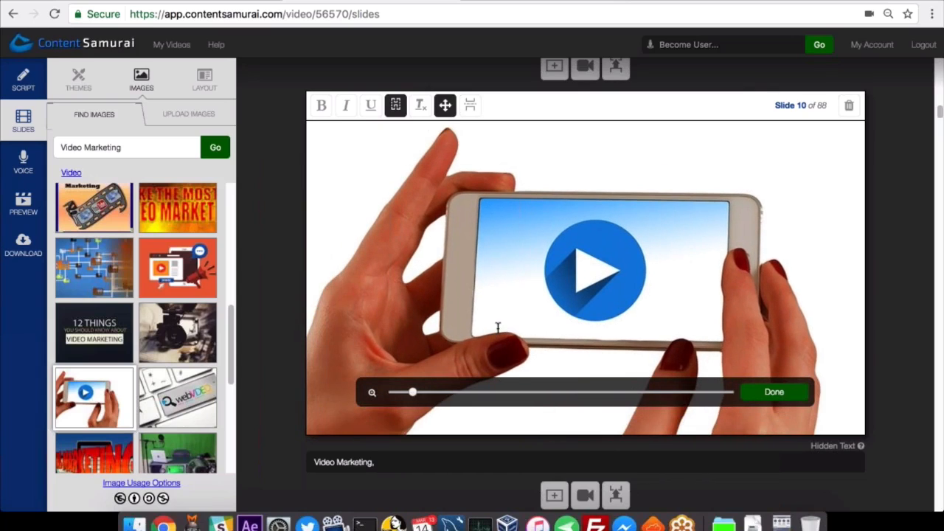
left_click(774, 391)
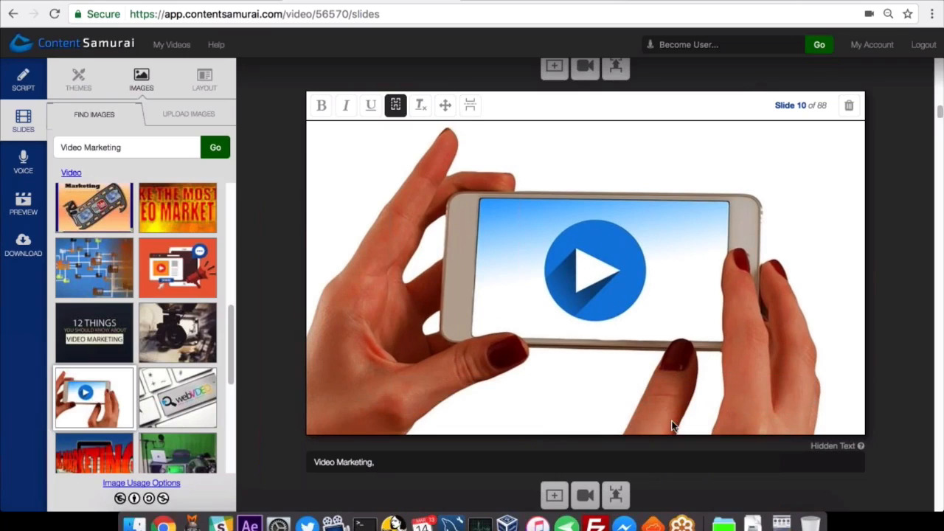
left_click(445, 106)
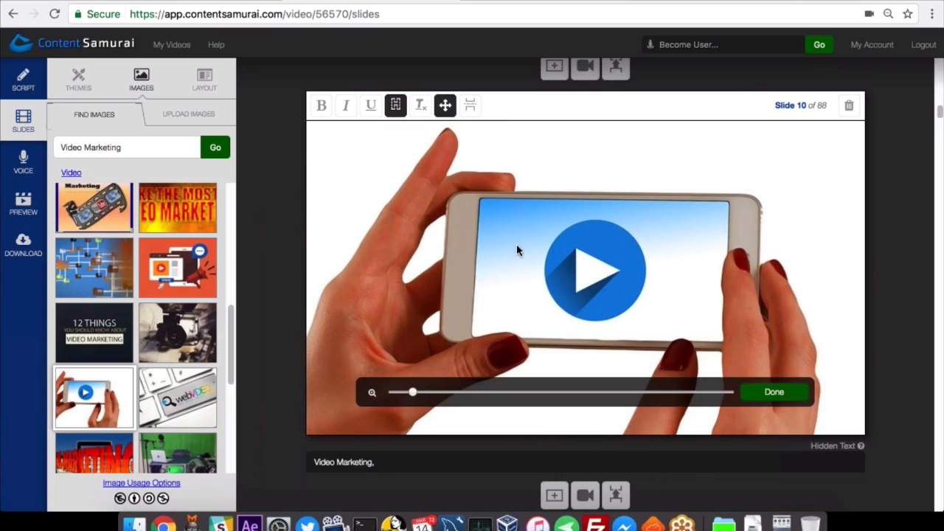
left_click_drag(517, 251, 504, 241)
left_click(768, 390)
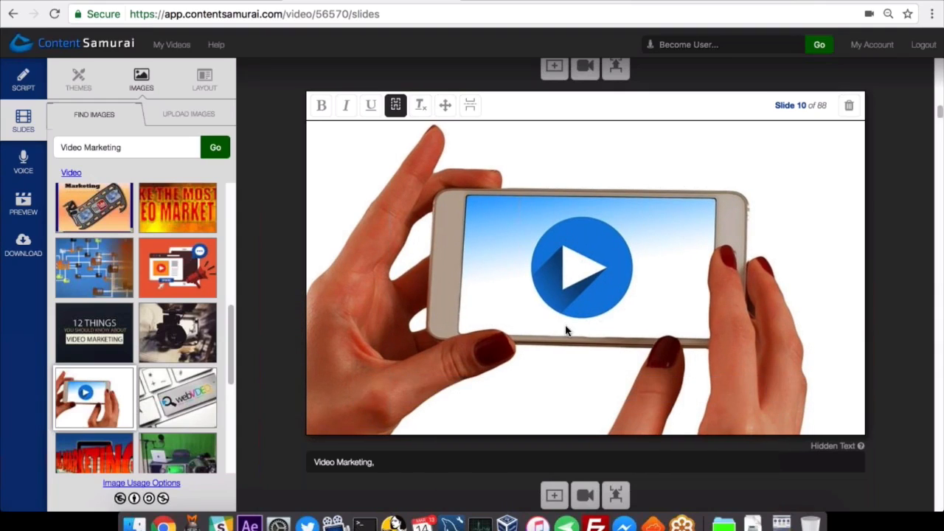
Split slide 11 with a slide break between "SEO" and "and Social Media!".
scroll(567, 331, "down", 1)
scroll(566, 331, "up", 1)
scroll(557, 318, "down", 1)
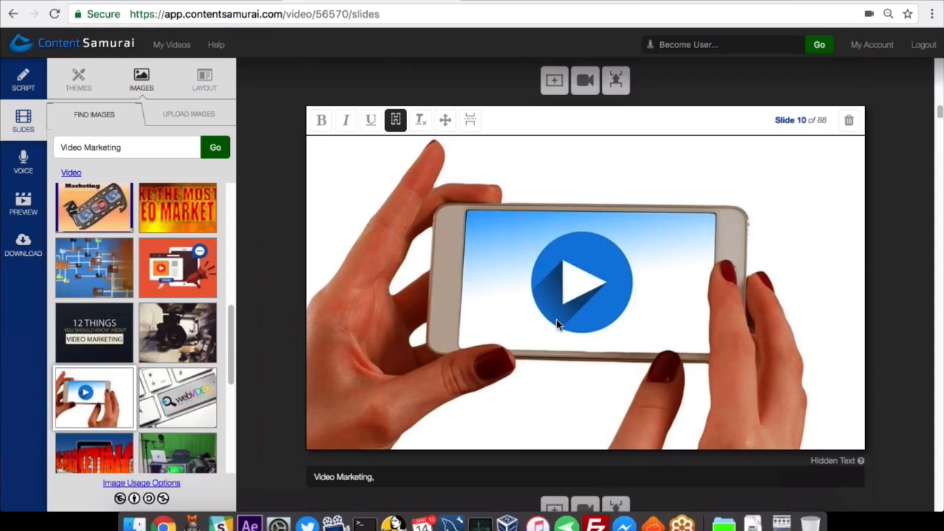
scroll(557, 326, "down", 2)
scroll(557, 318, "down", 5)
scroll(557, 329, "down", 6)
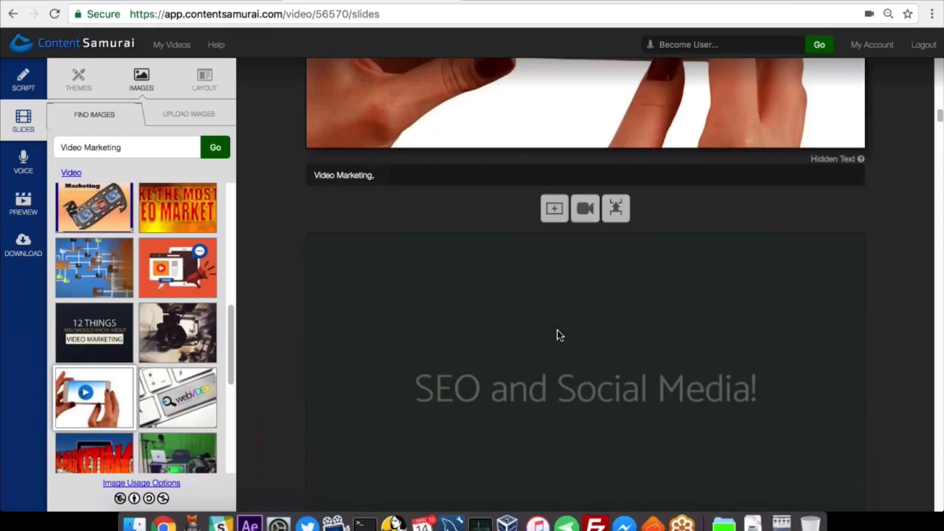
left_click(557, 336)
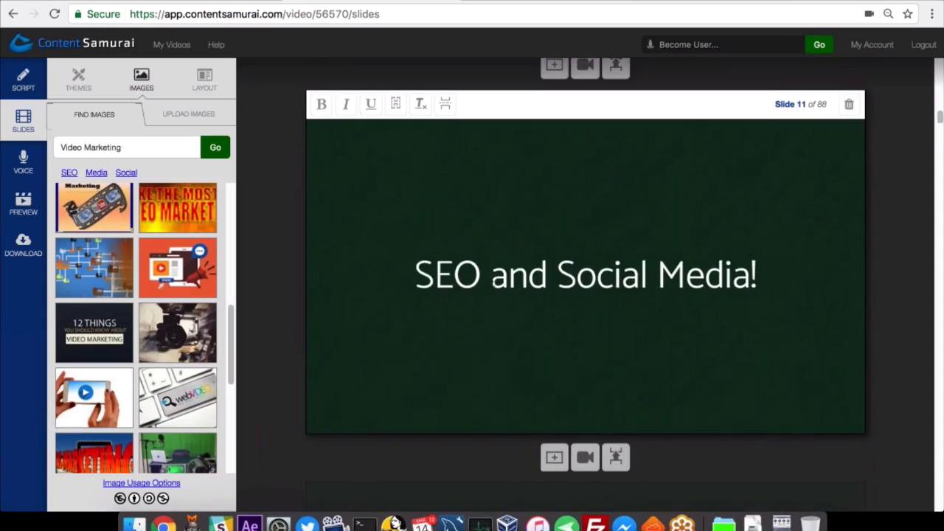
scroll(493, 279, "up", 2)
left_click(491, 349)
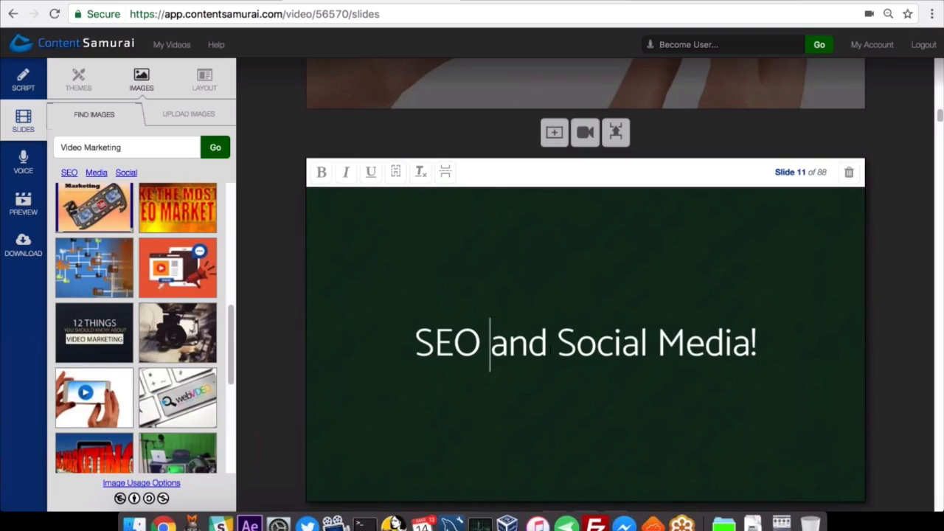
left_click(446, 174)
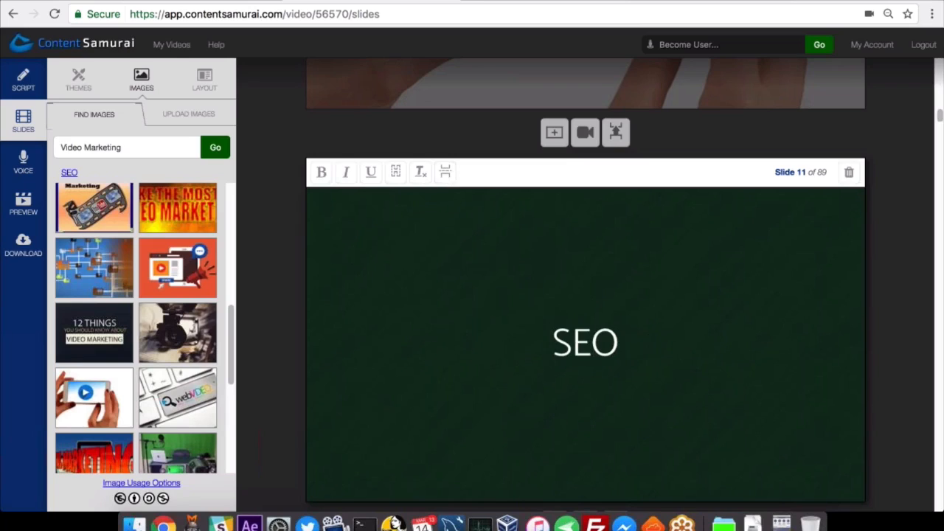
Find images for the keyword SEO, give slide 11 the word cloud with the eye in a magnifying glass, and hide its text.
left_click(69, 172)
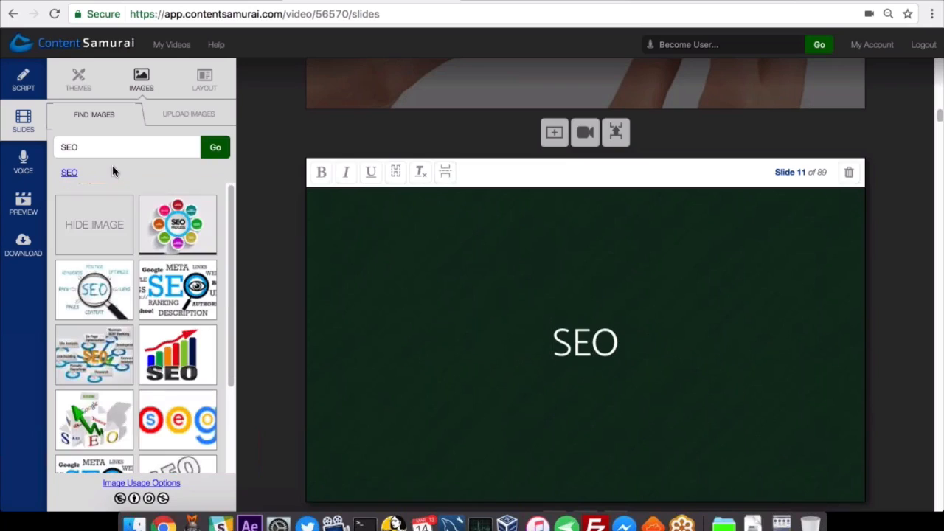
left_click(175, 297)
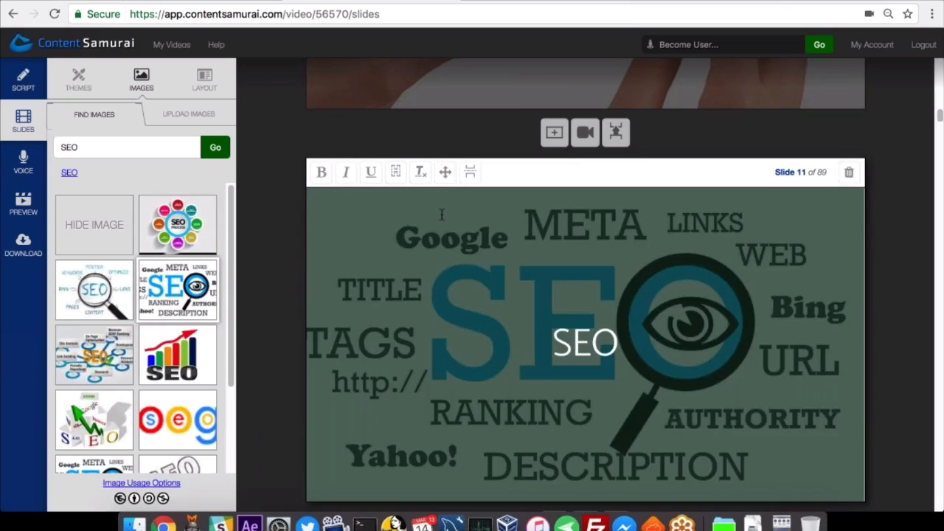
left_click(396, 174)
Search images for "Social Media" and use the picture of colourful social network cubes as slide 12's background.
scroll(419, 315, "down", 3)
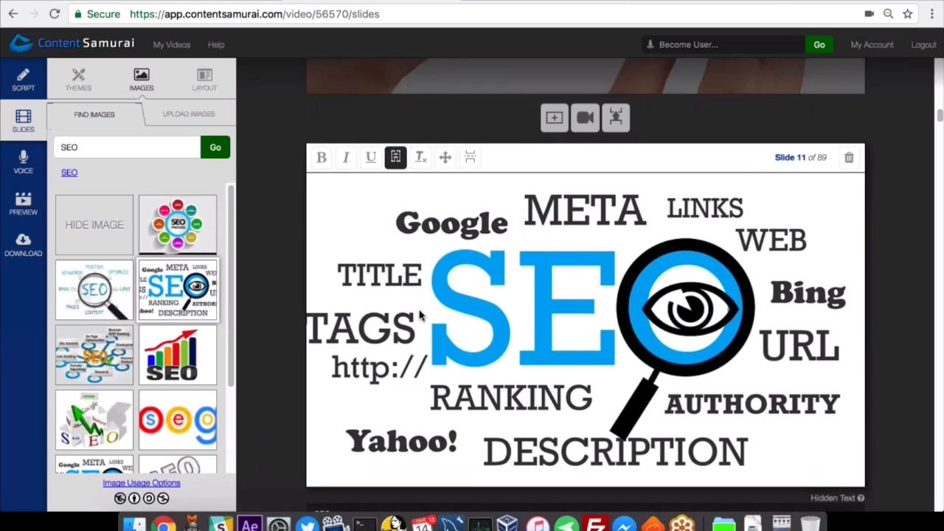
scroll(419, 316, "down", 5)
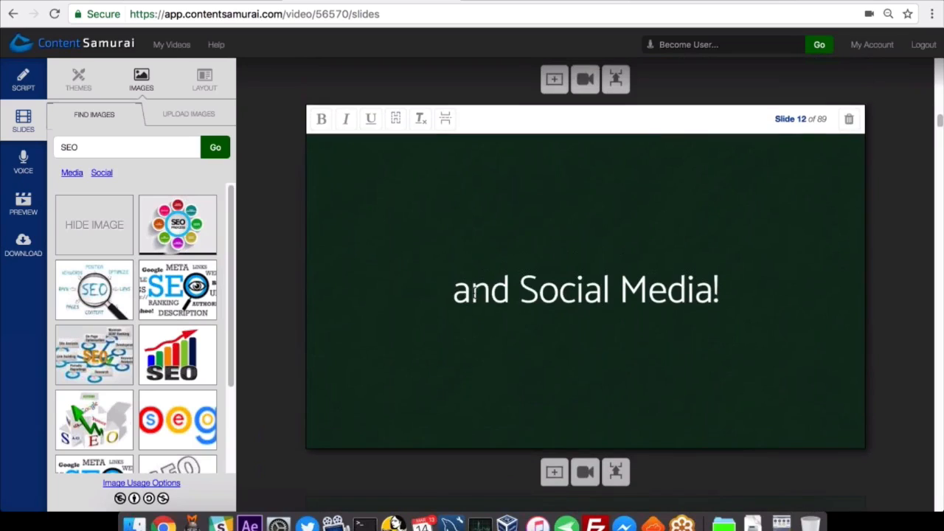
left_click_drag(91, 146, 52, 147)
type("Social Media")
key("Return")
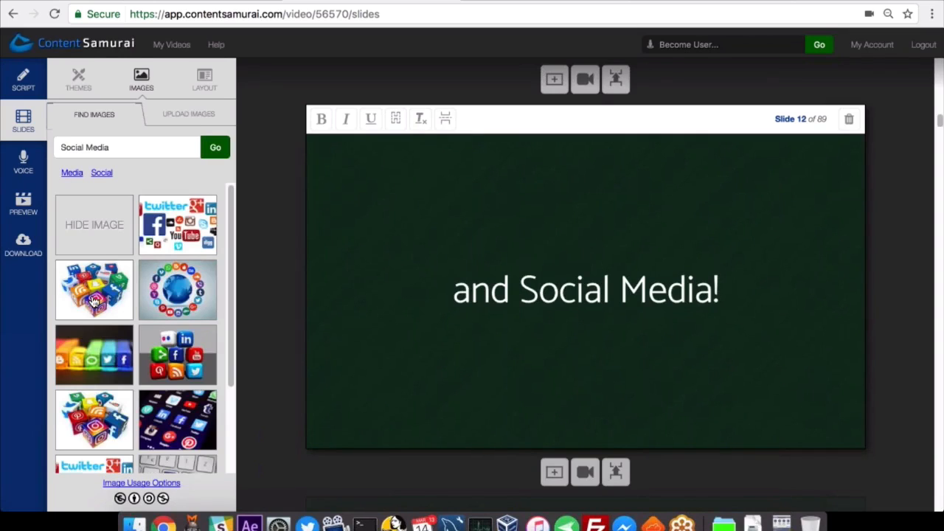
left_click(93, 301)
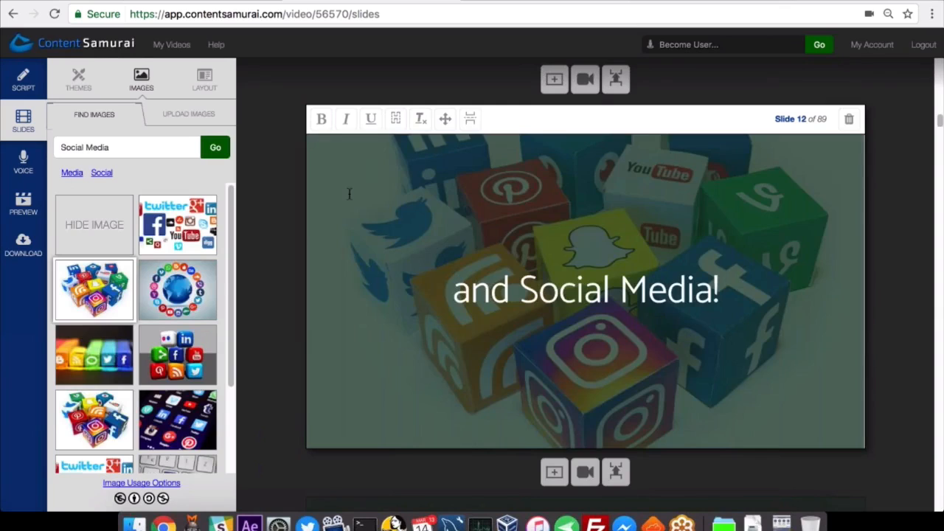
Hide slide 12's text and shift its background image down so the rear row of cubes is in frame.
left_click(395, 120)
left_click(444, 120)
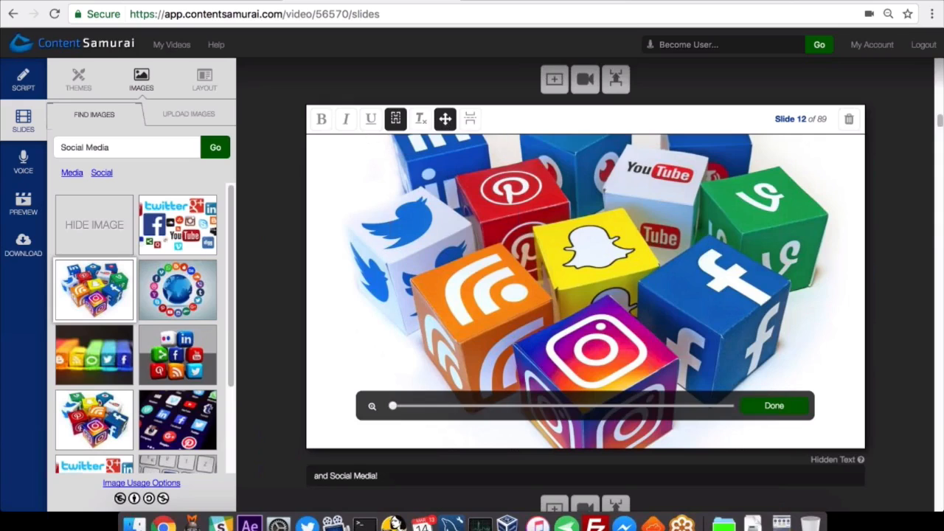
left_click_drag(462, 214, 470, 239)
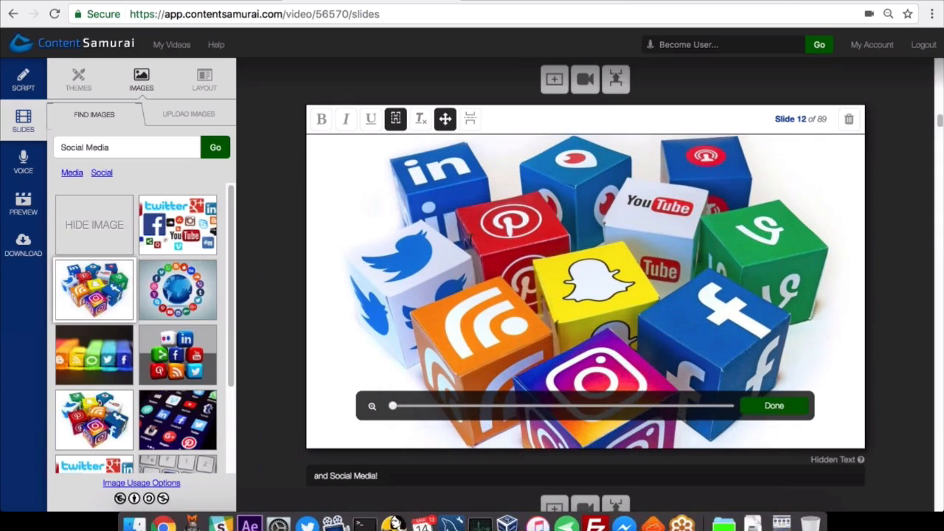
left_click(773, 406)
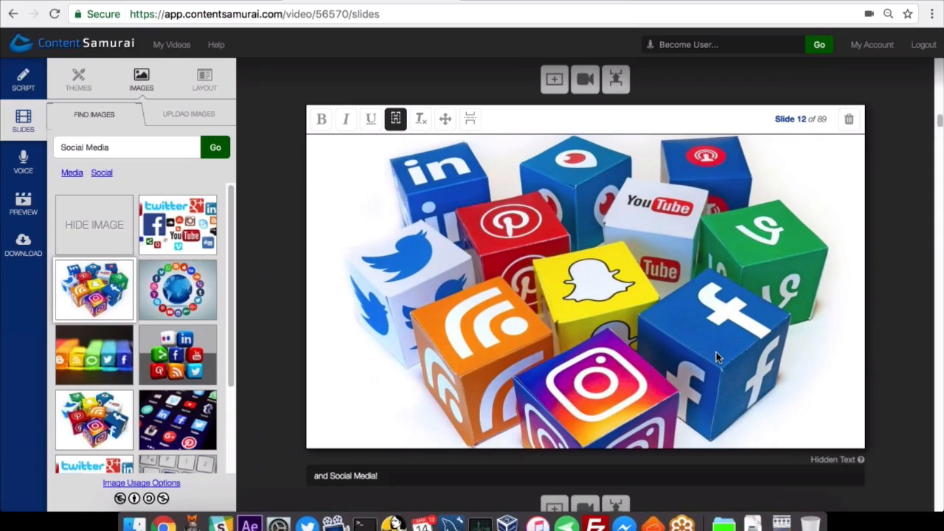
Bold the phrase "stuck into it..." in the text of slide 13.
scroll(717, 352, "down", 5)
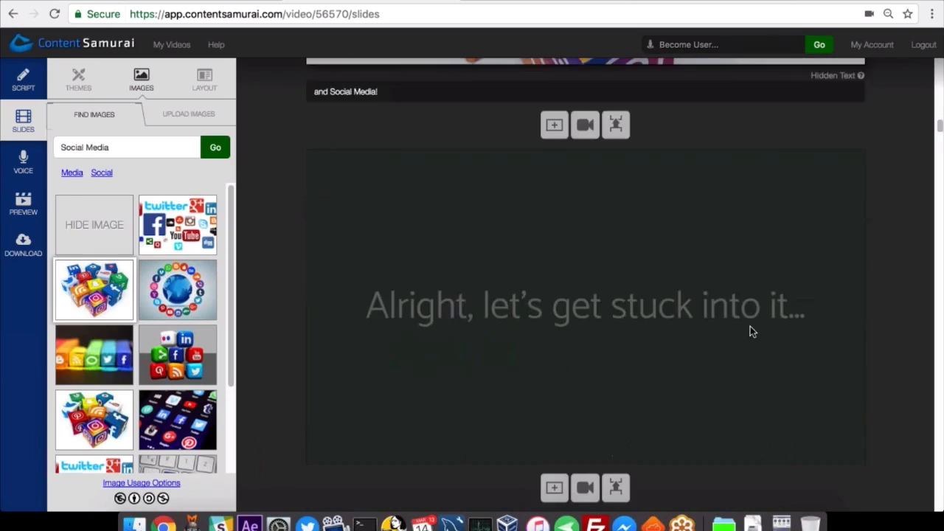
left_click(750, 332)
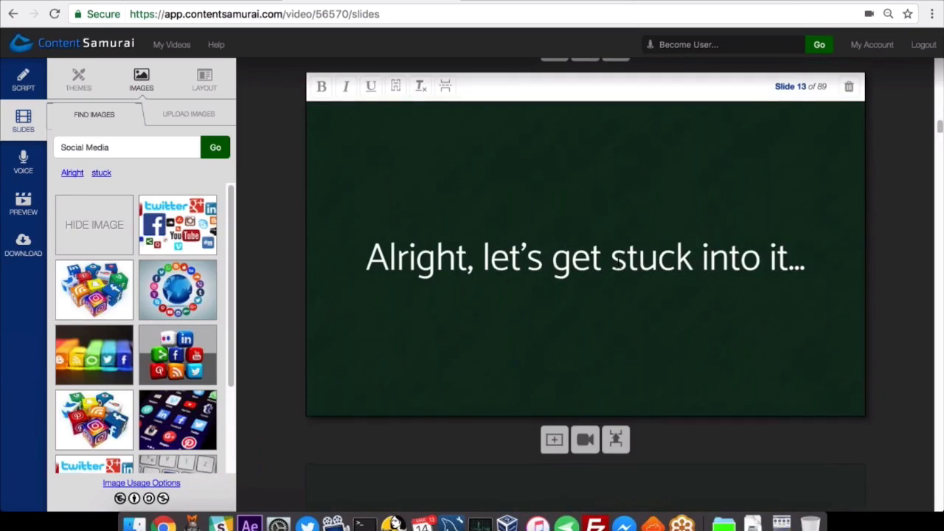
double_click(667, 268)
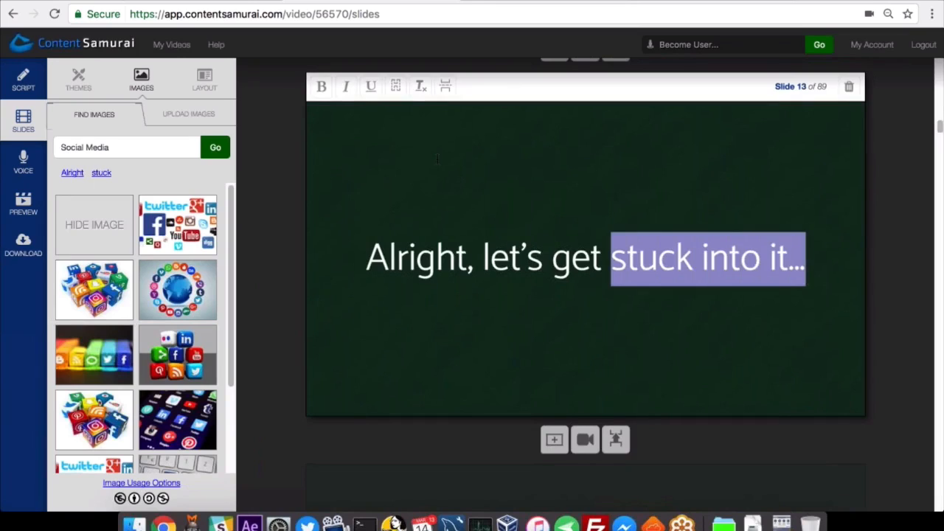
left_click(321, 86)
left_click(745, 304)
left_click(821, 270)
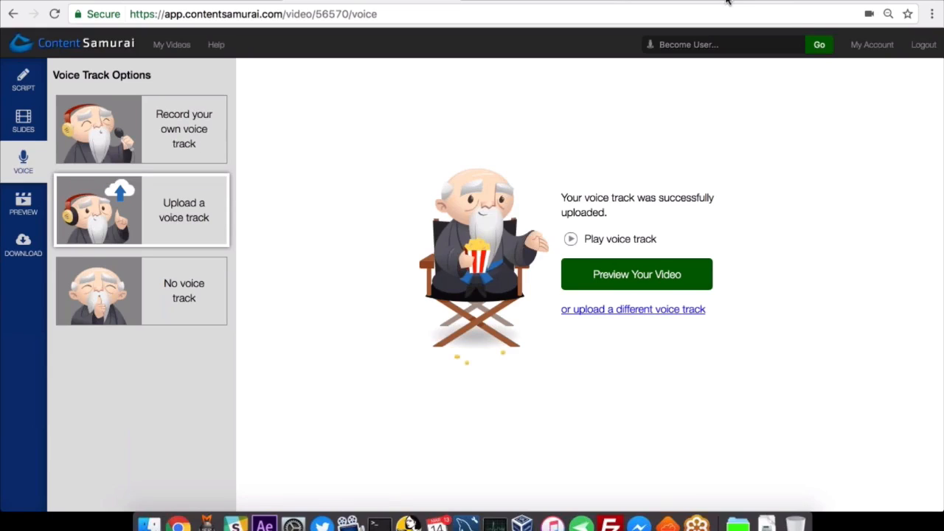
Look at the sentence-by-sentence option for recording your own voice track, and return to the uploaded voice track.
left_click(176, 145)
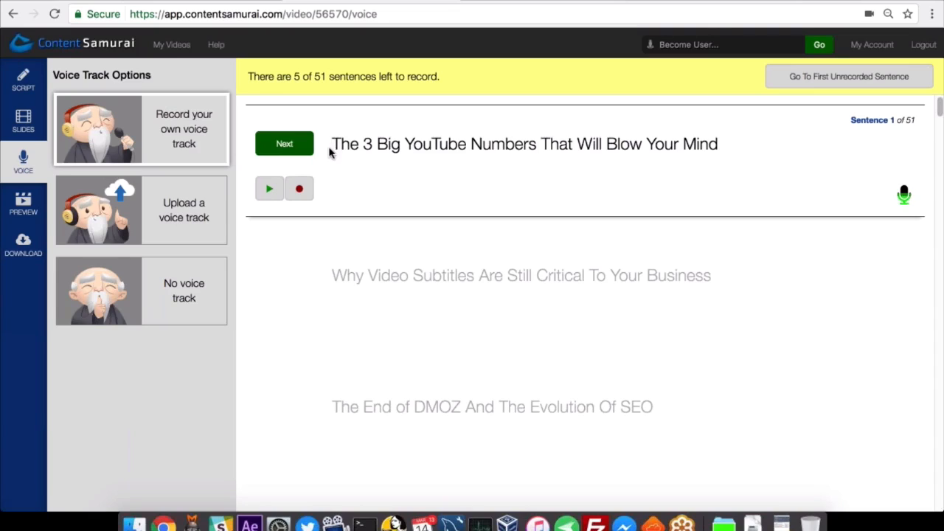
left_click_drag(332, 144, 721, 148)
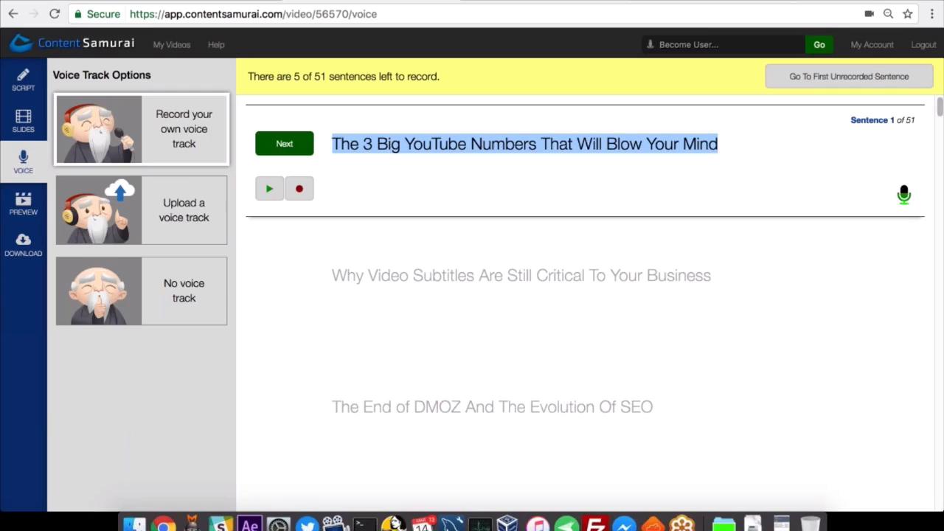
left_click(717, 189)
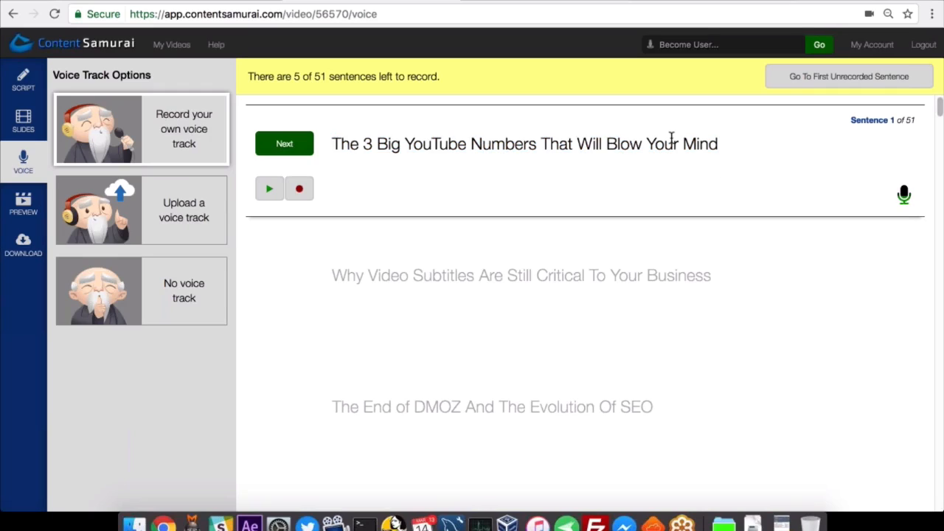
left_click(178, 223)
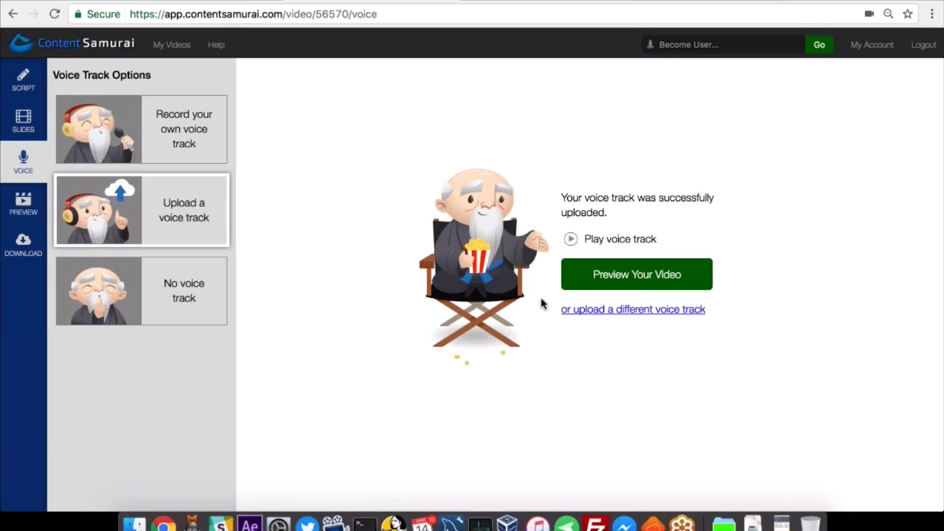
Look at the file chooser for uploading a different voice track and leave it without choosing a file.
left_click(639, 310)
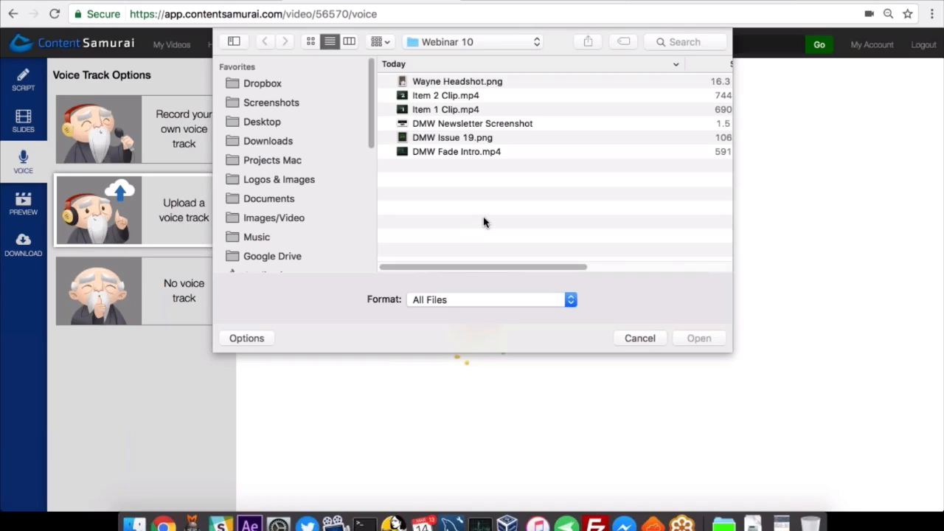
left_click(638, 339)
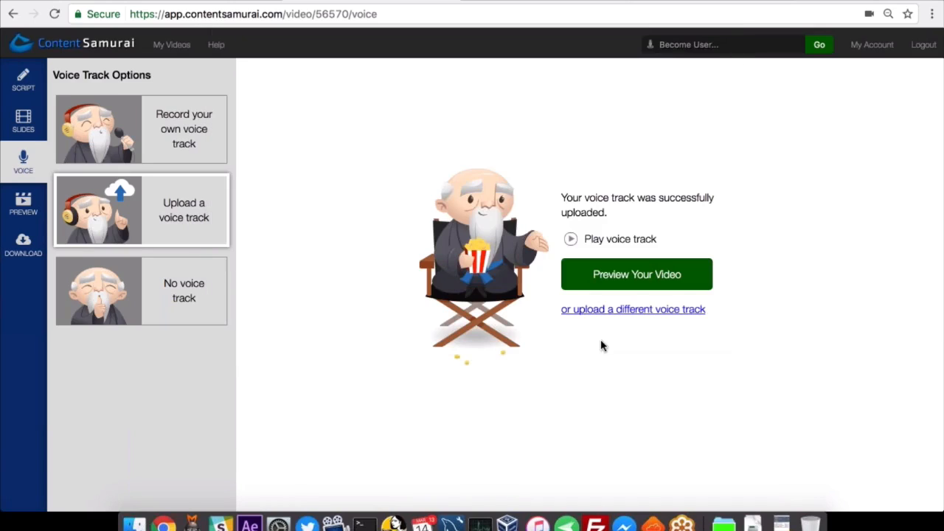
Open the video preview and look through the list of available background music tracks.
left_click(629, 285)
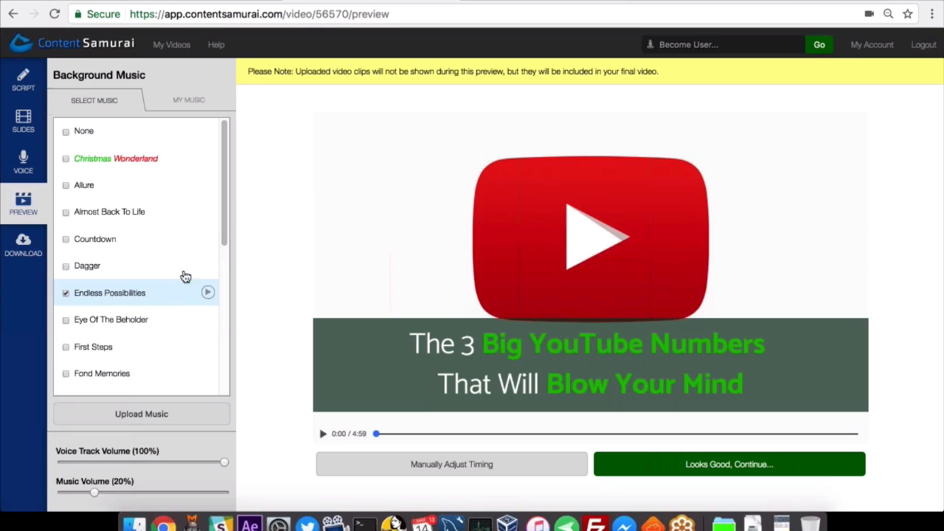
left_click_drag(225, 206, 226, 362)
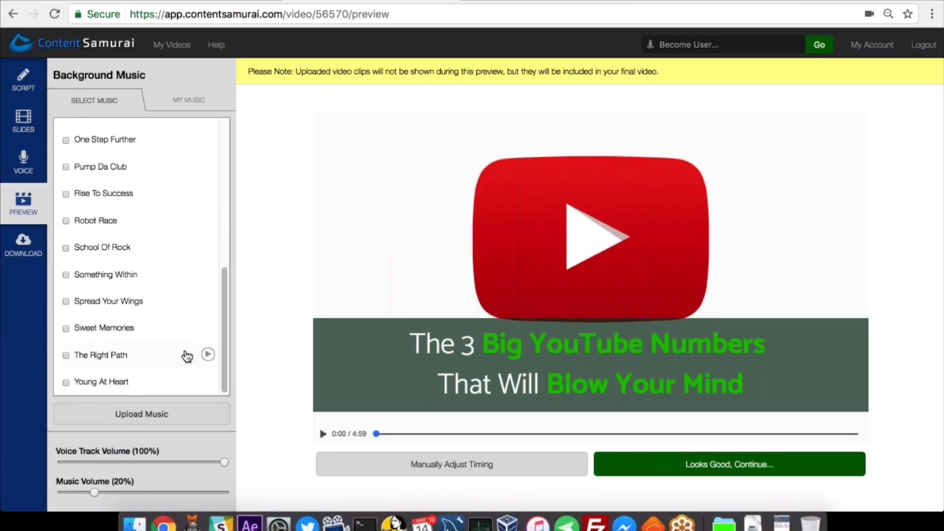
scroll(228, 318, "up", 1)
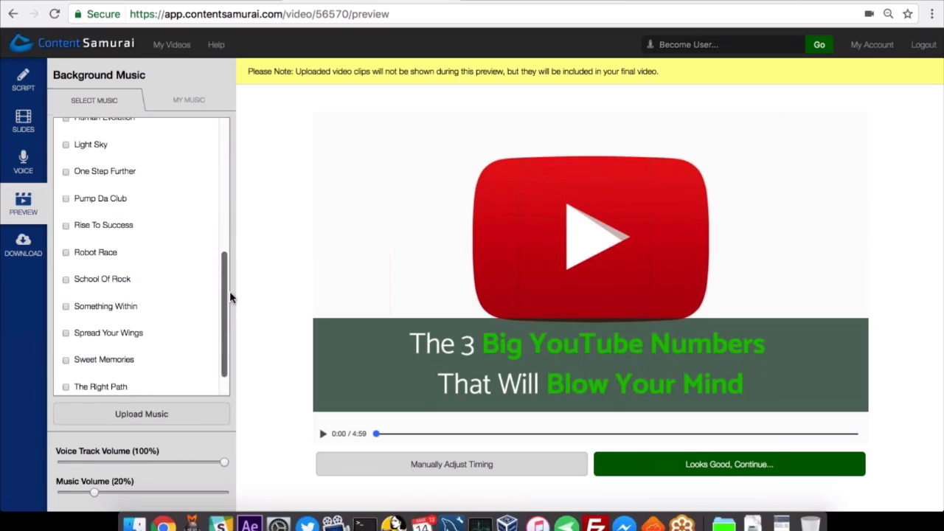
scroll(230, 295, "up", 8)
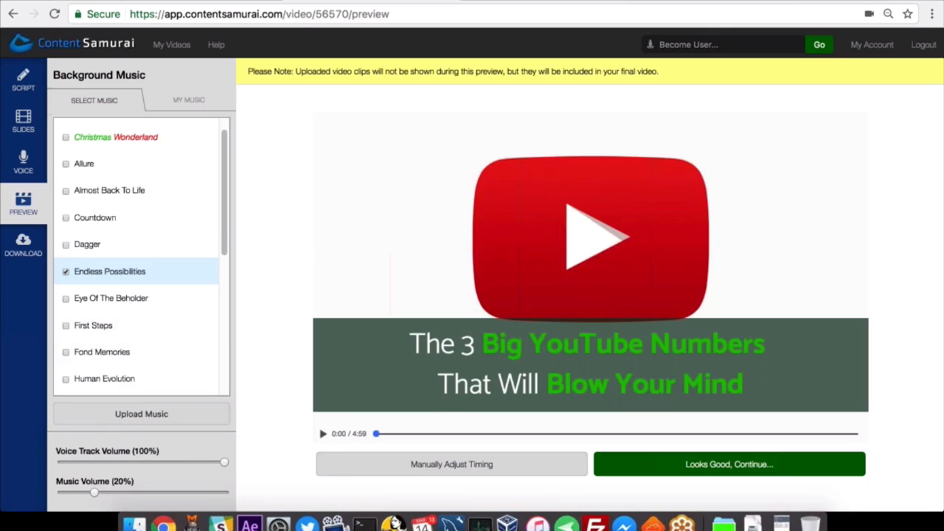
Play the video preview and lower both the voice track volume and the music volume to 0%.
left_click_drag(217, 461, 106, 461)
left_click_drag(175, 465, 225, 463)
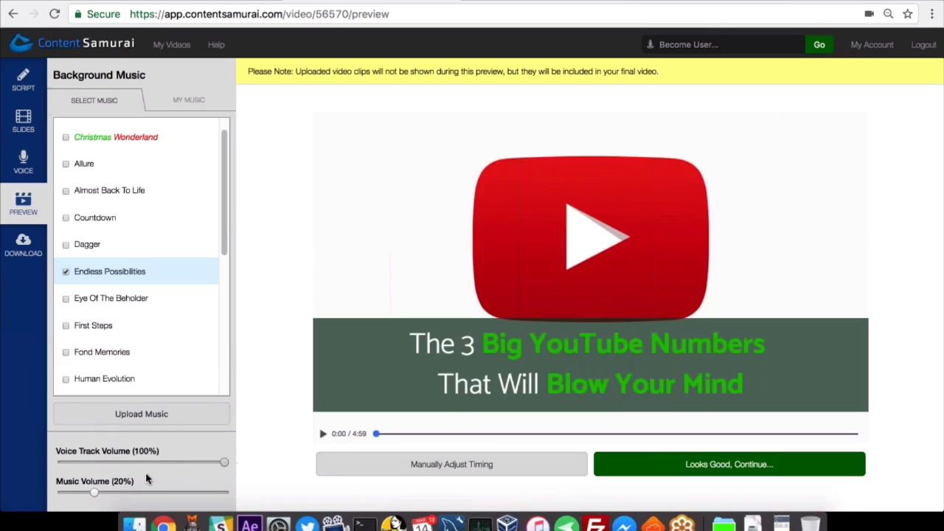
left_click(322, 435)
left_click_drag(130, 462, 41, 463)
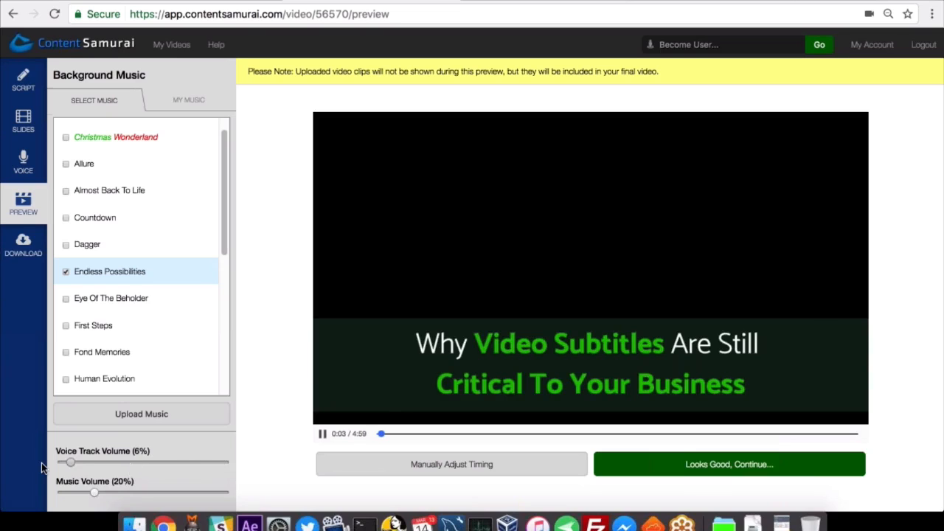
left_click_drag(94, 492, 59, 492)
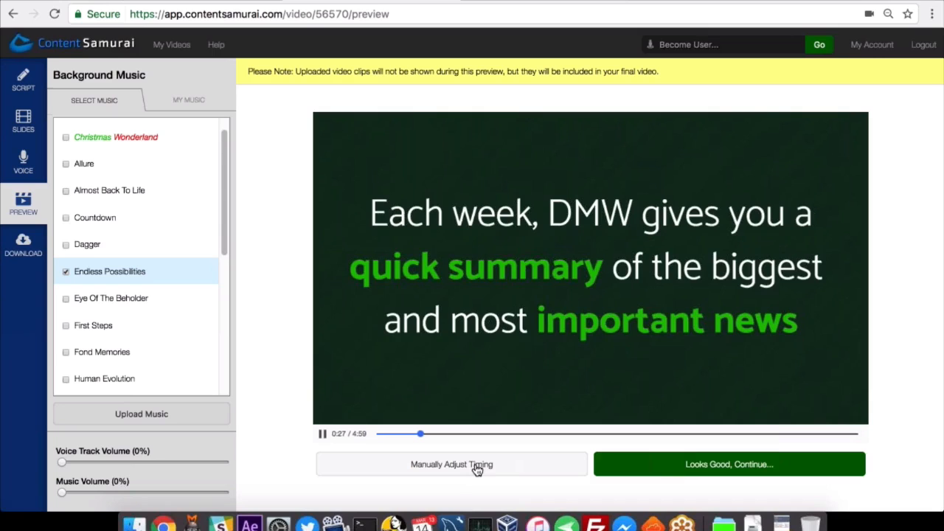
Open manual timing, pause playback, and move the start of the "The 3 Big YouTube Numbers" title slide to 0:40.08.
left_click(477, 470)
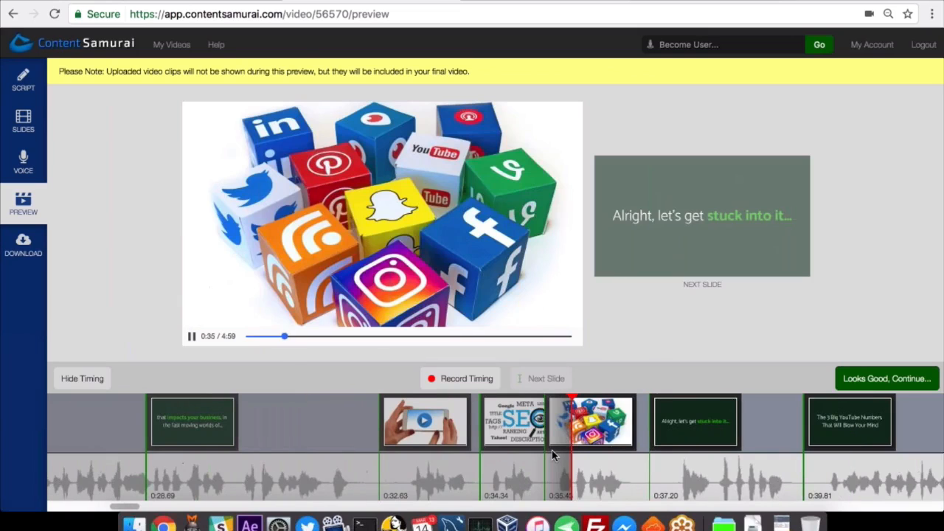
left_click(194, 337)
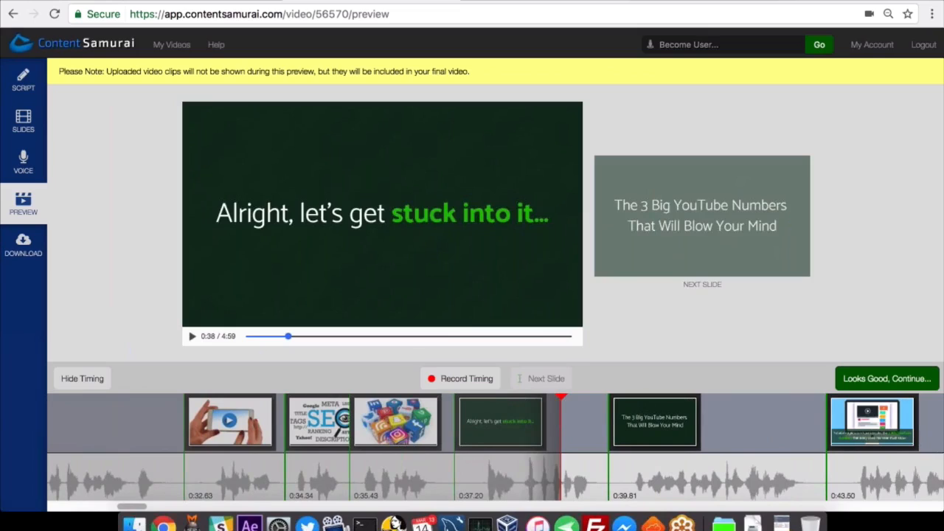
mouse_move(609, 472)
left_mouse_down()
mouse_move(575, 472)
mouse_move(638, 473)
mouse_move(612, 473)
mouse_move(625, 473)
left_mouse_up()
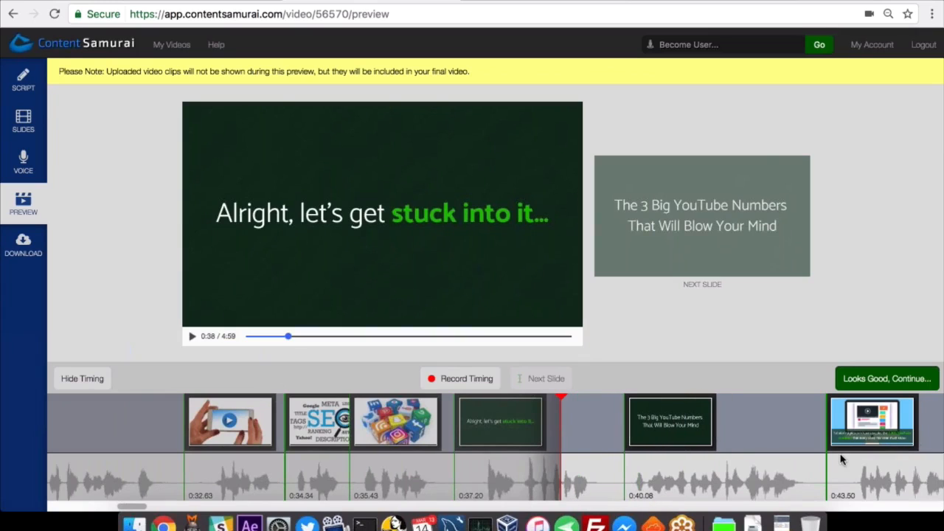
Check several playhead positions around the title slide and move the start of the Tubularinsights.com slide to 0:43.67.
left_click(789, 450)
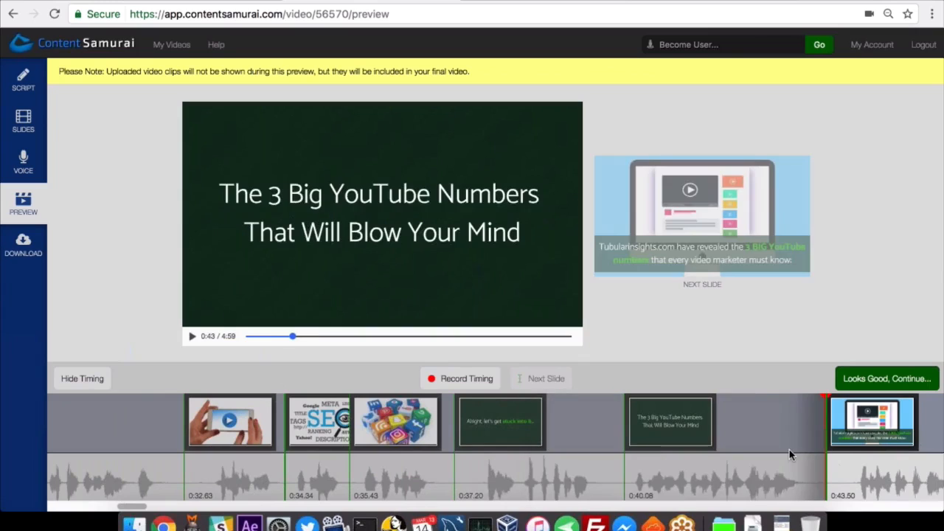
left_click(727, 445)
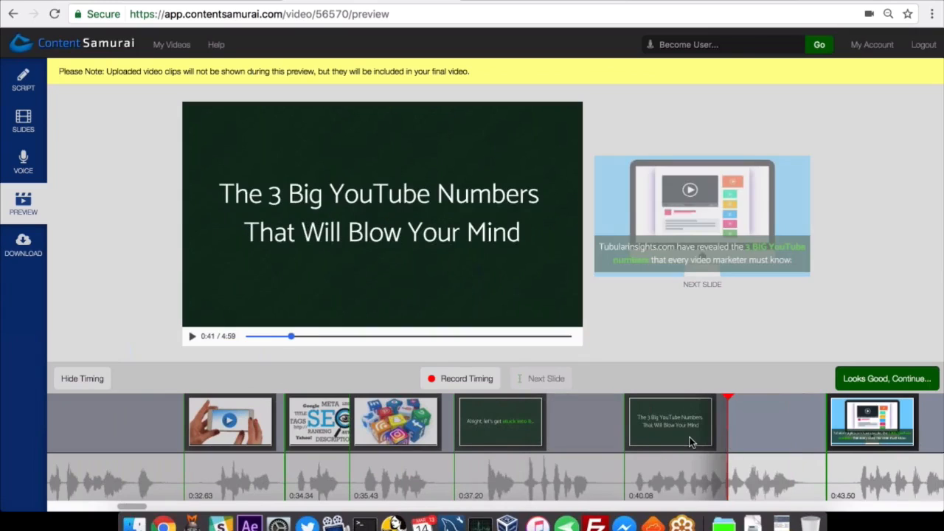
left_click(573, 443)
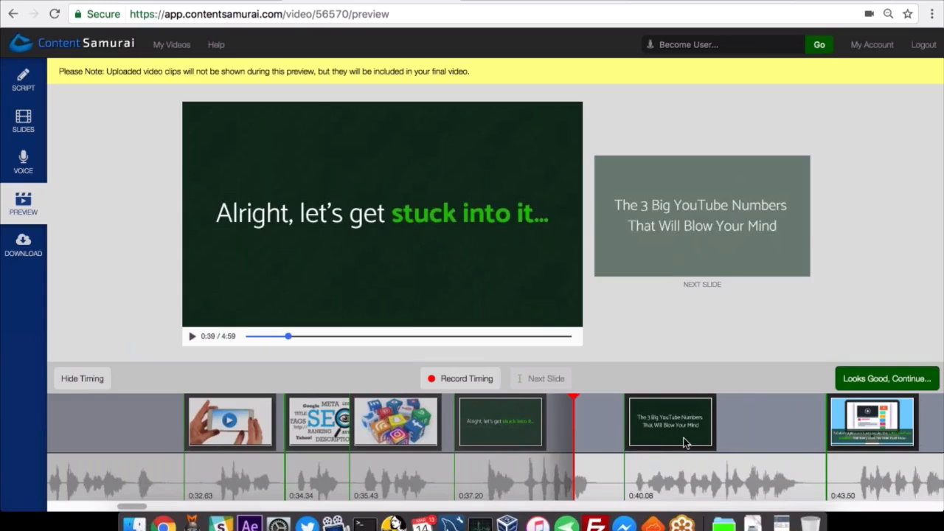
left_click(525, 446)
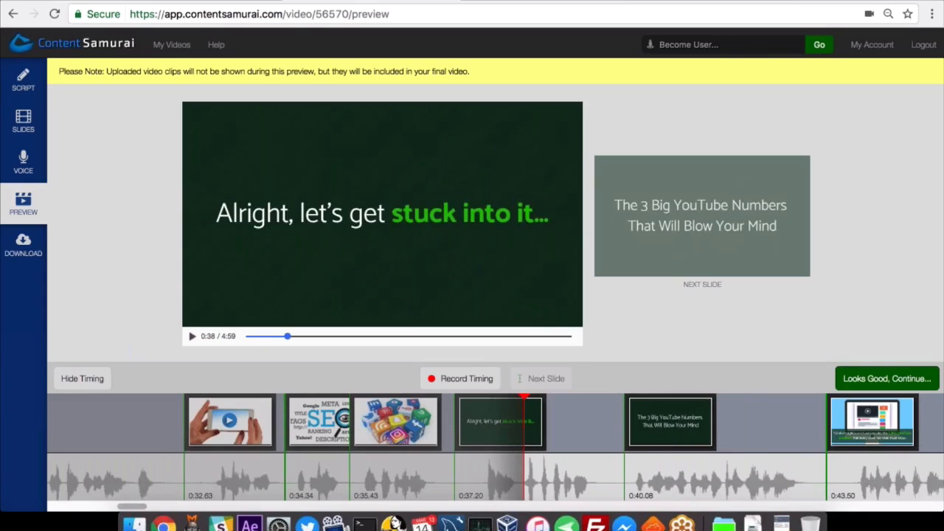
mouse_move(827, 446)
left_mouse_down()
mouse_move(797, 445)
mouse_move(853, 445)
mouse_move(835, 446)
left_mouse_up()
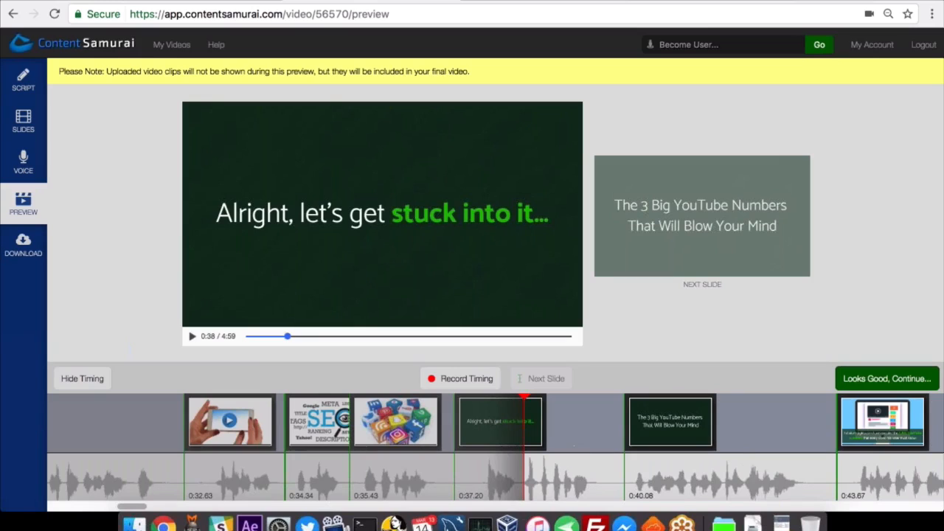
Close the timing editor, accept the preview, and copy the image acknowledgement message to the clipboard.
left_click(71, 382)
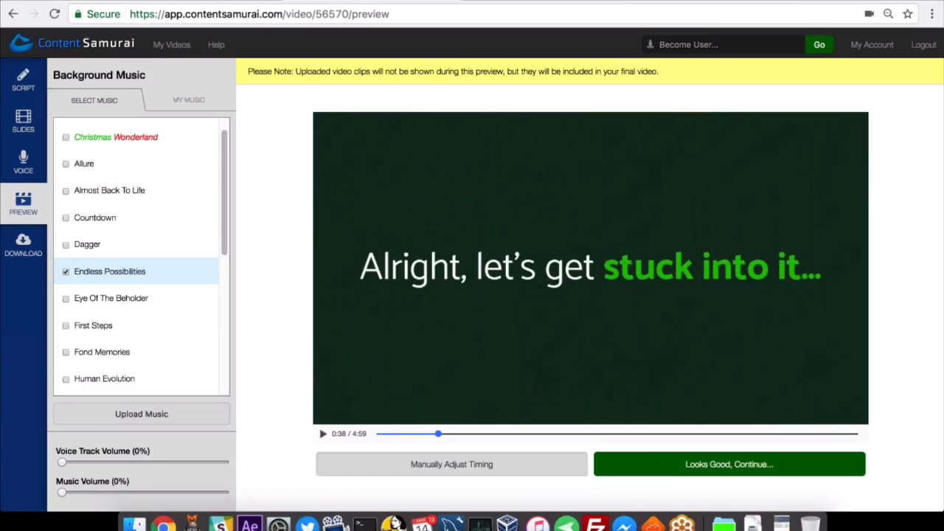
left_click(745, 472)
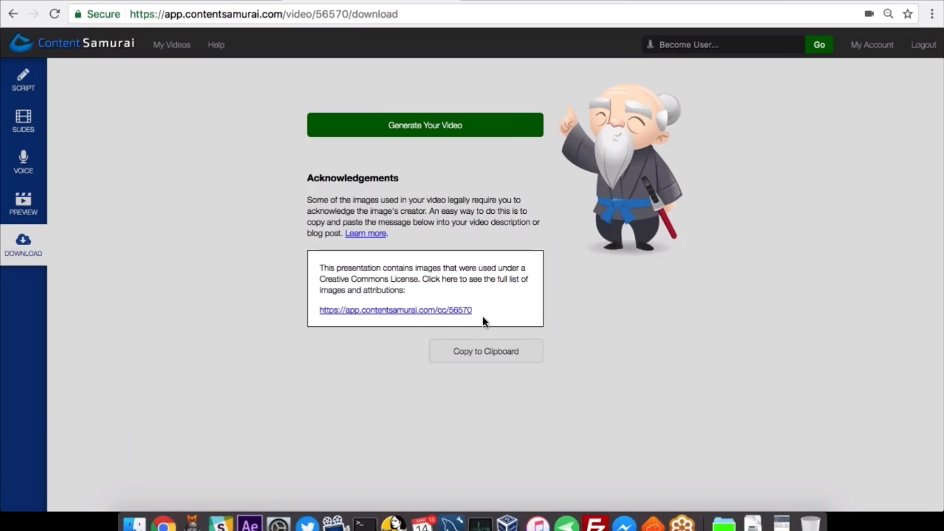
left_click(518, 360)
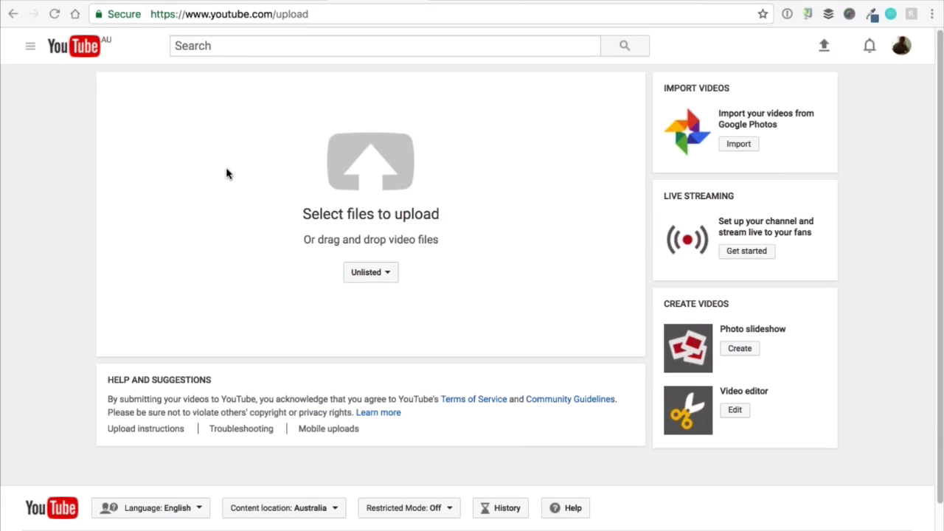
Return to the Content Samurai download page and generate the video.
left_click(284, 1)
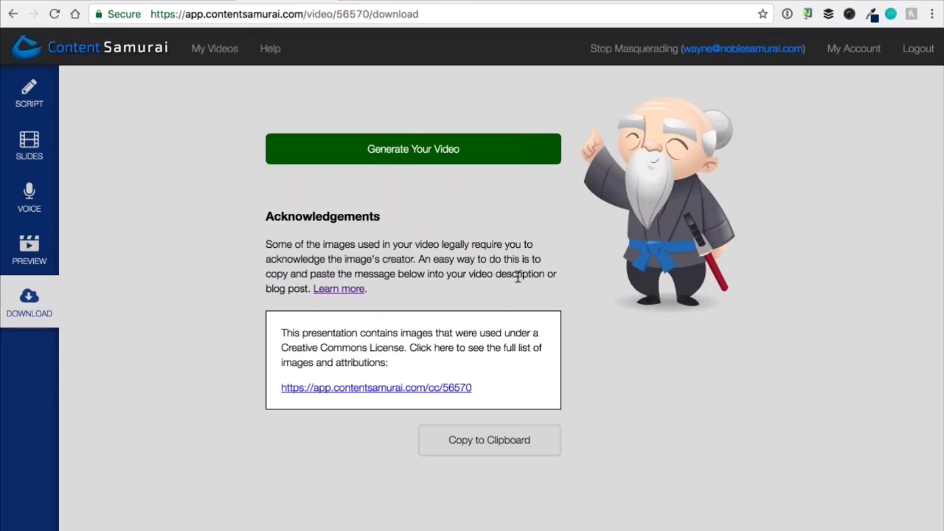
left_click(501, 154)
Switch to the YouTube upload page and upload the file "Digital Marketing Weekly 19.mp4" from the DMW 19 folder.
left_click(365, 2)
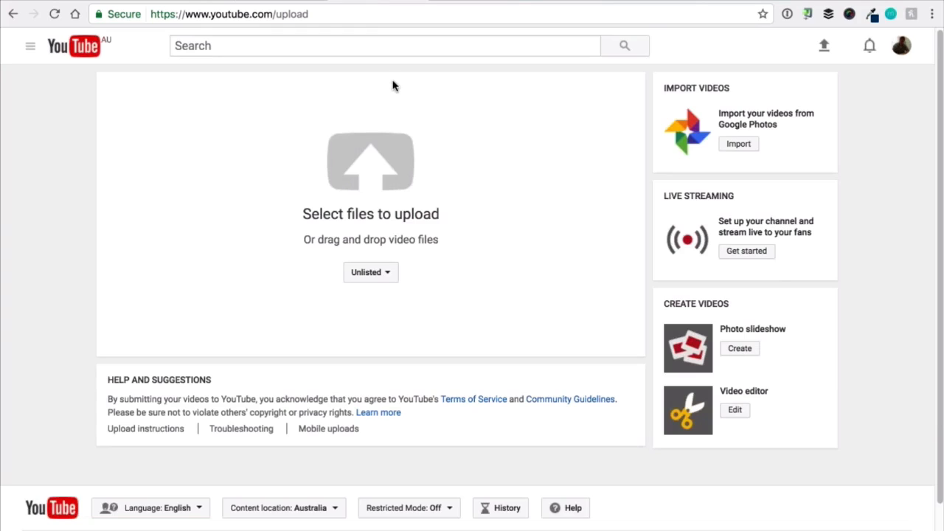
left_click(383, 173)
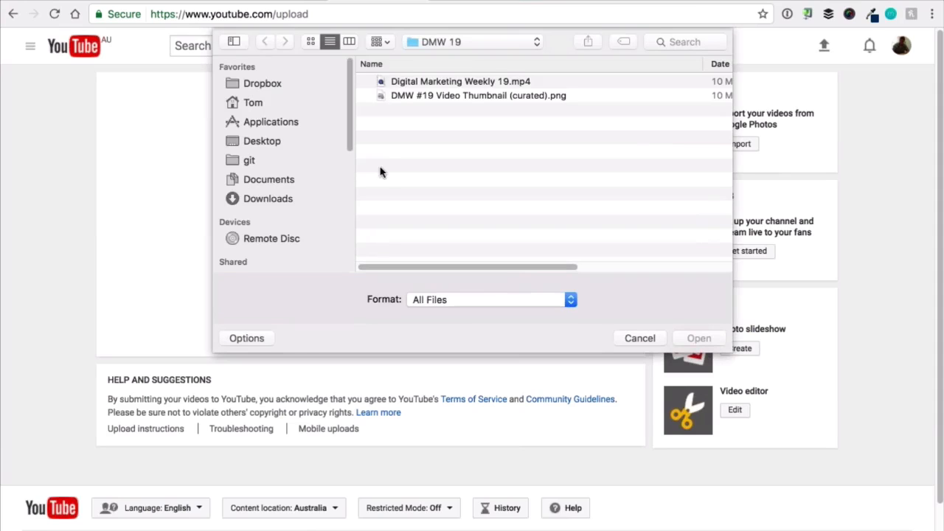
left_click(639, 339)
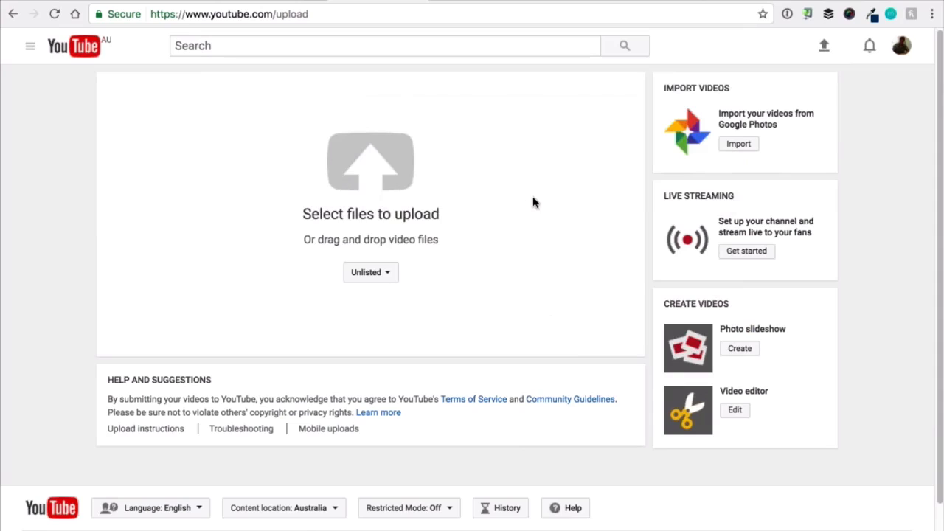
left_click(372, 167)
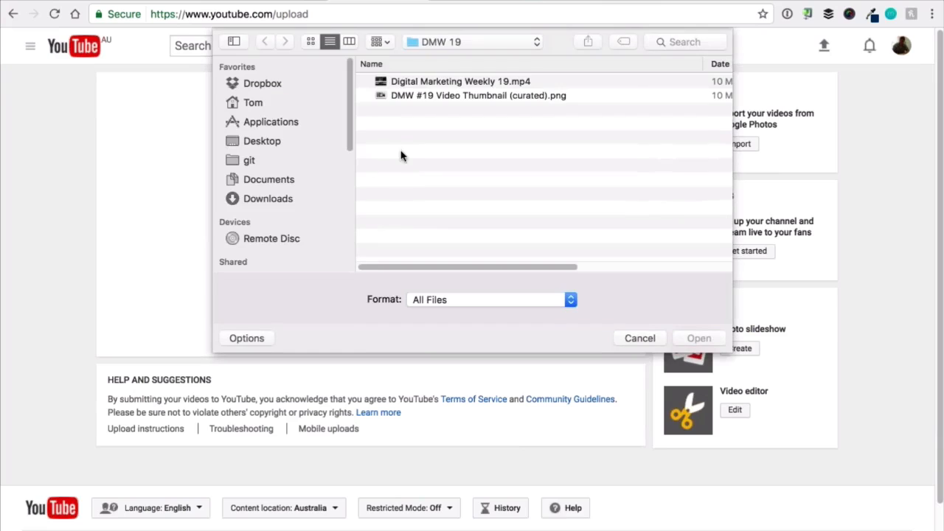
left_click(440, 85)
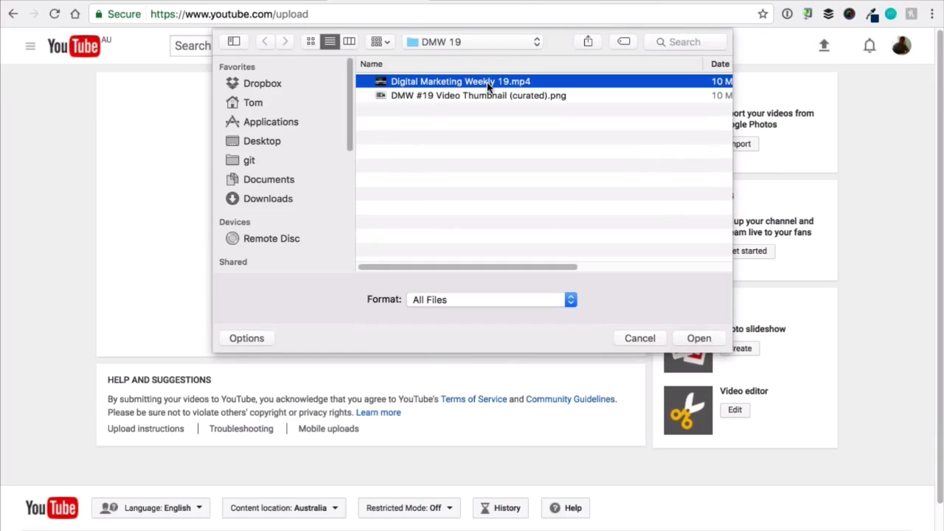
left_click(698, 338)
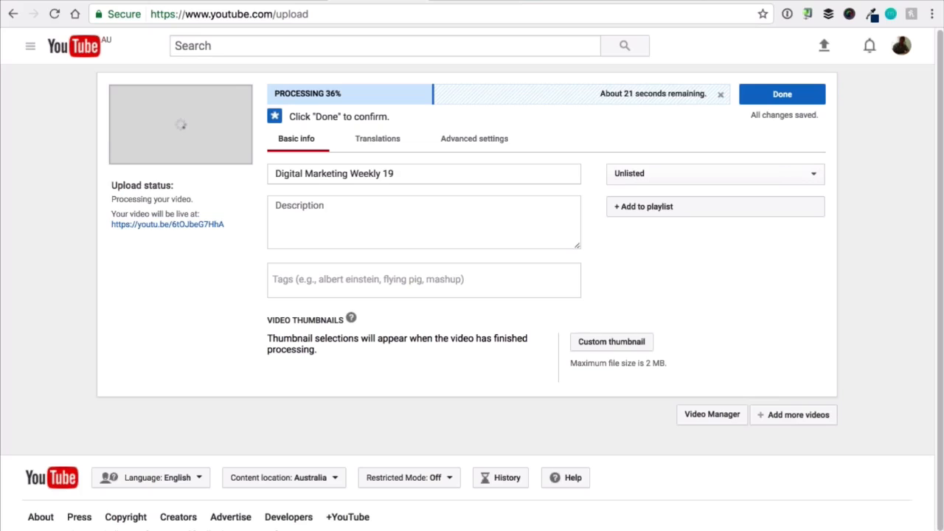
Replace the YouTube video title with "The End of DMOZ And The Evolution Of SEO - DMW #19", copying the headline from the video script document.
triple_click(333, 175)
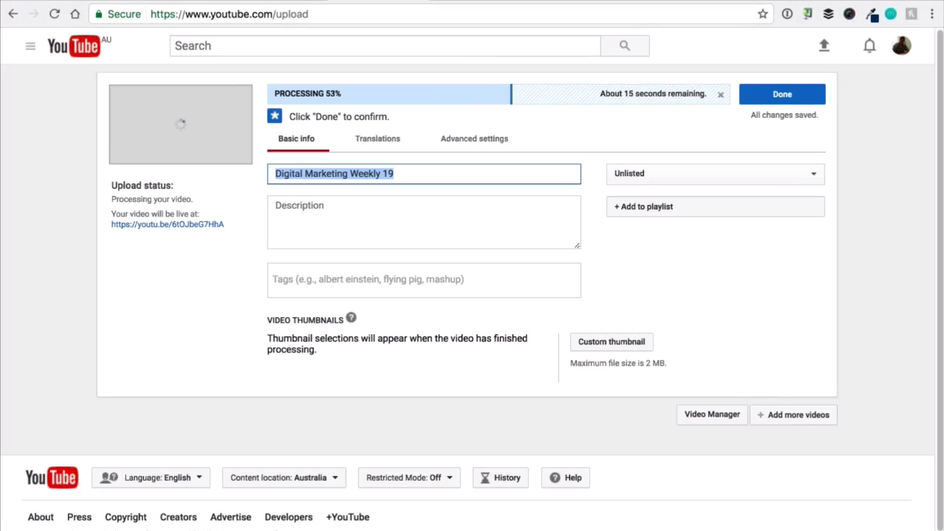
key("BackSpace")
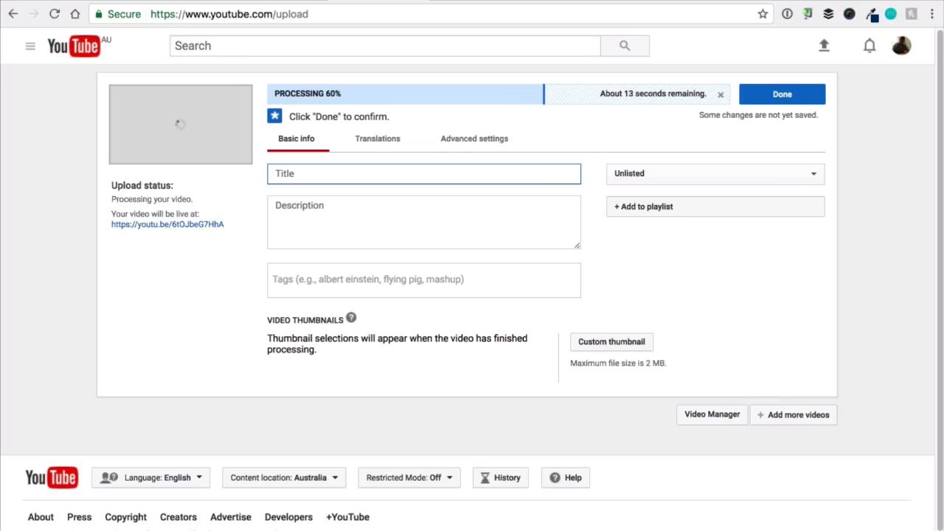
key("super+Tab")
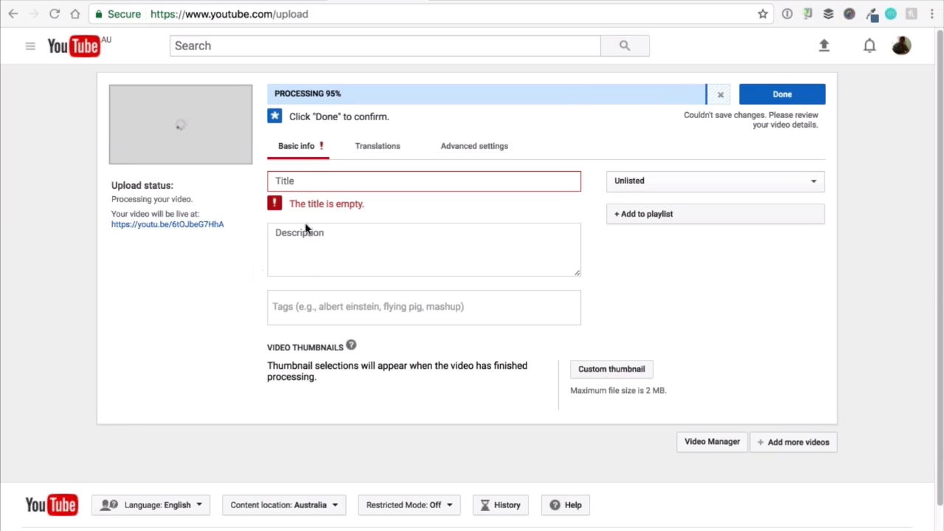
left_click(317, 183)
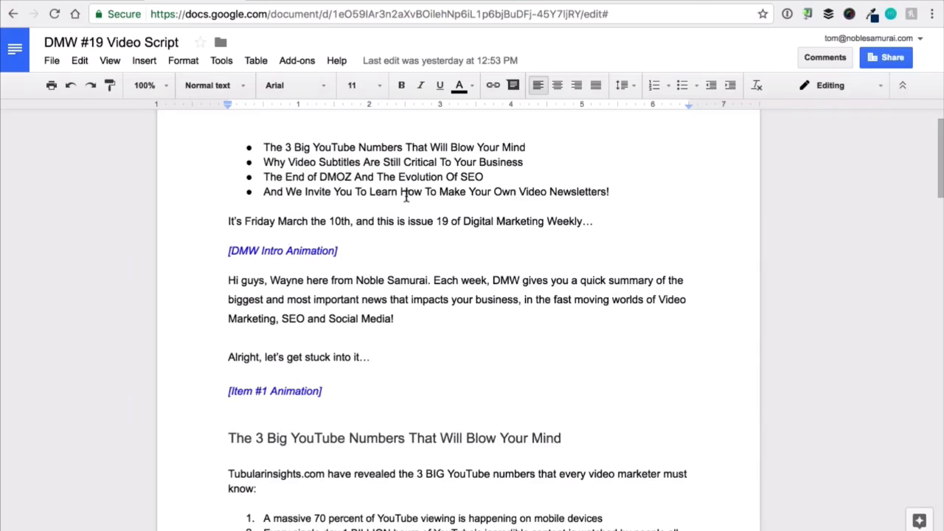
scroll(406, 195, "up", 1)
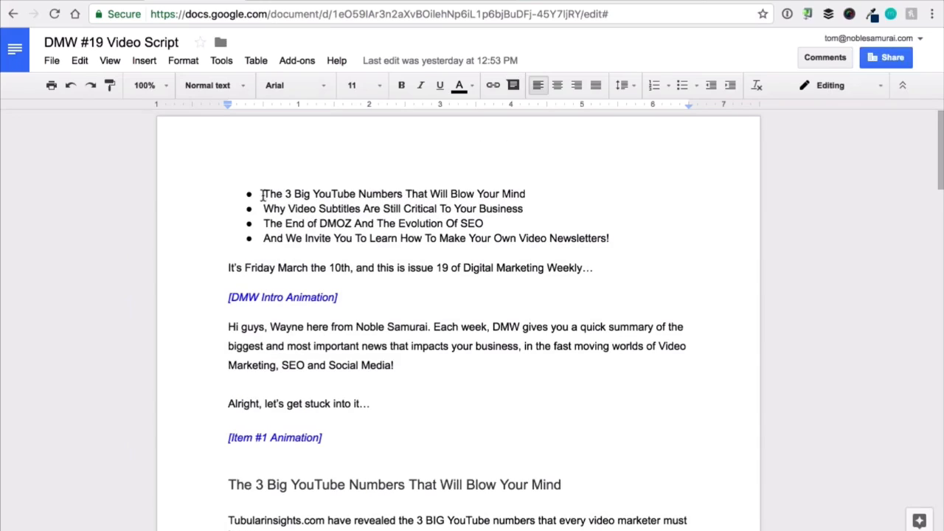
left_click_drag(263, 223, 481, 224)
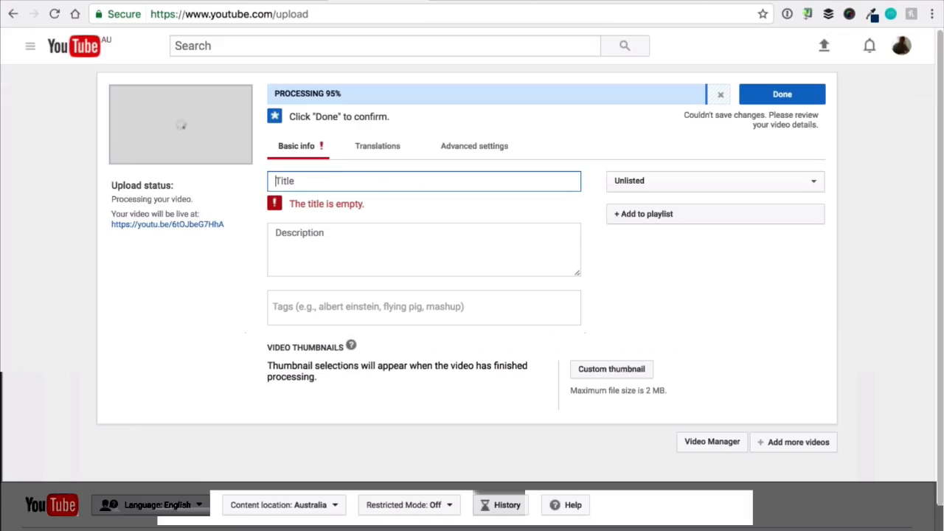
type("The End of DMOZ And The Evolution Of SEO")
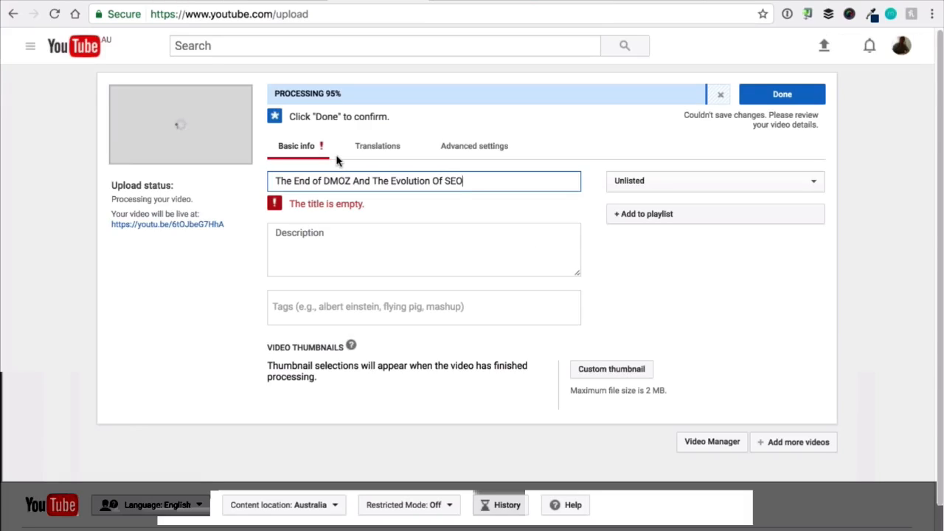
type("- DMW #19")
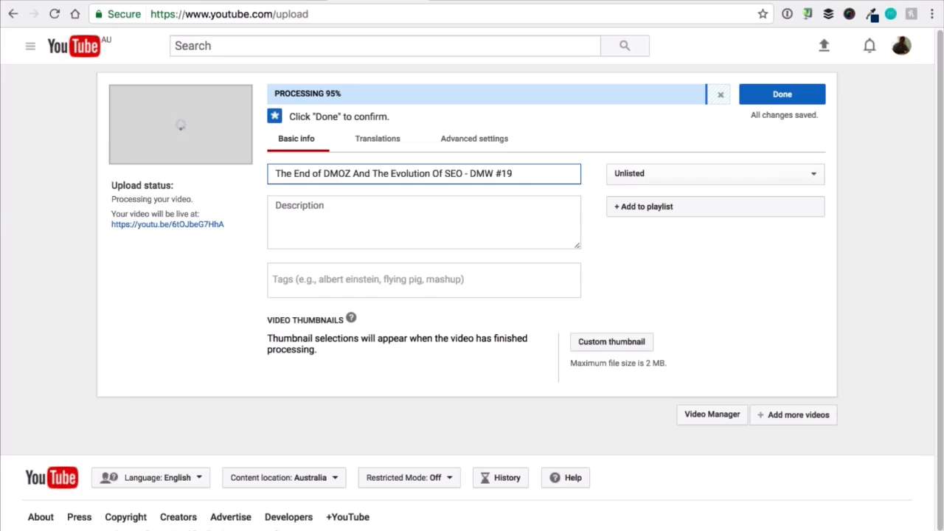
Copy the headline bullets from the video script document and enter the first three as comma-separated text in the YouTube video description.
key("super+Tab")
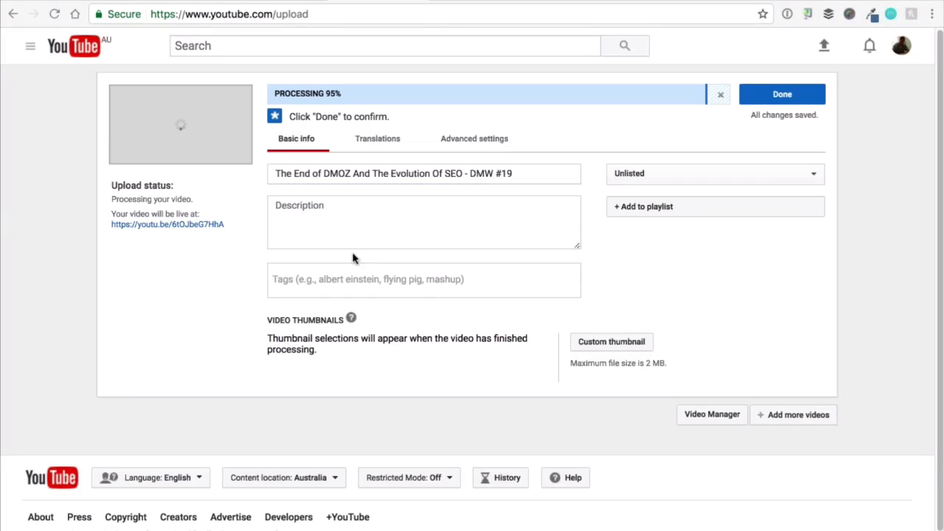
left_click(325, 232)
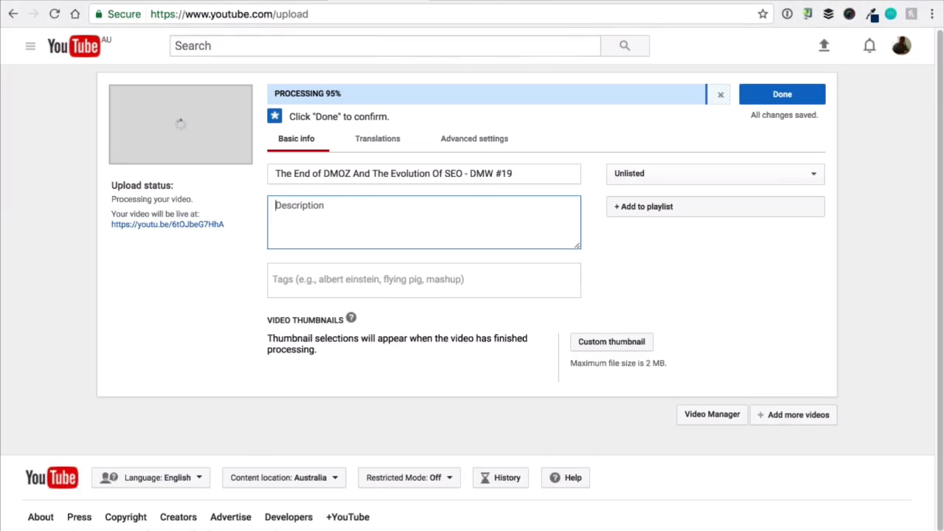
key("super+Tab")
left_click(499, 209)
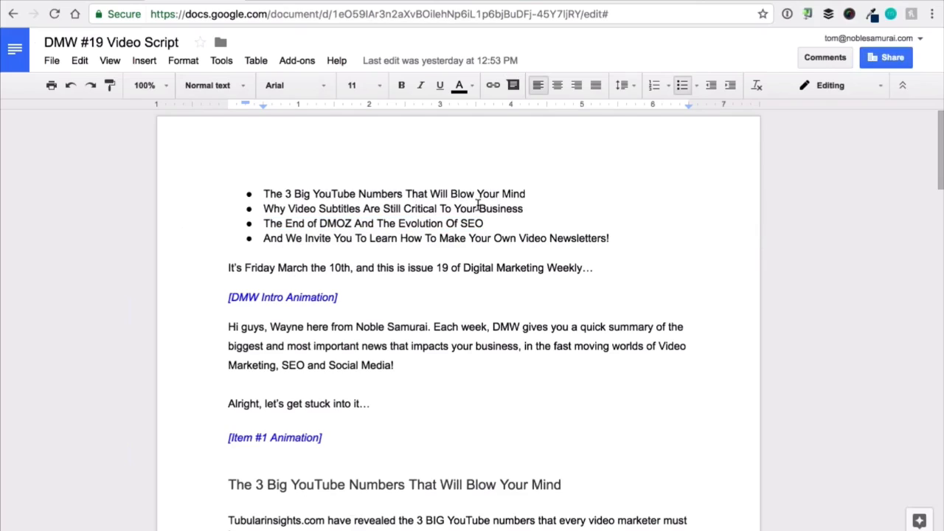
left_click_drag(261, 190, 623, 233)
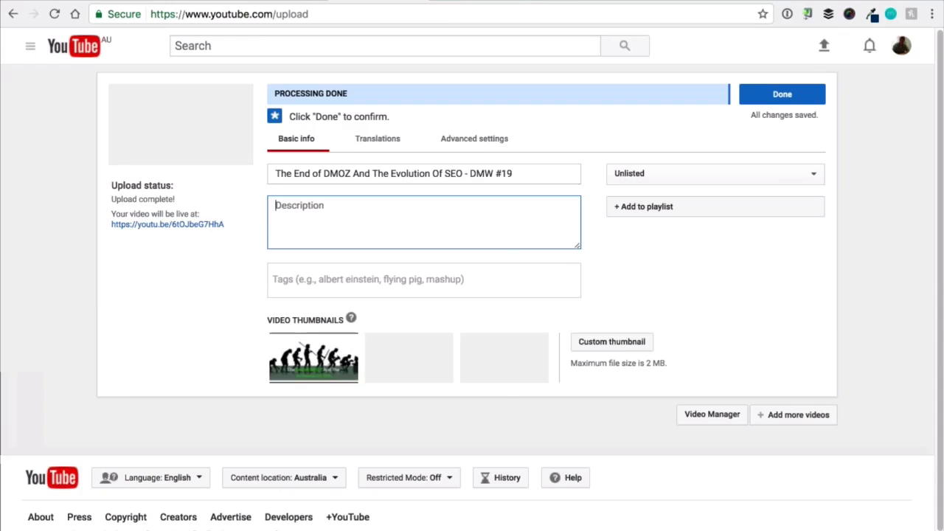
right_click(361, 206)
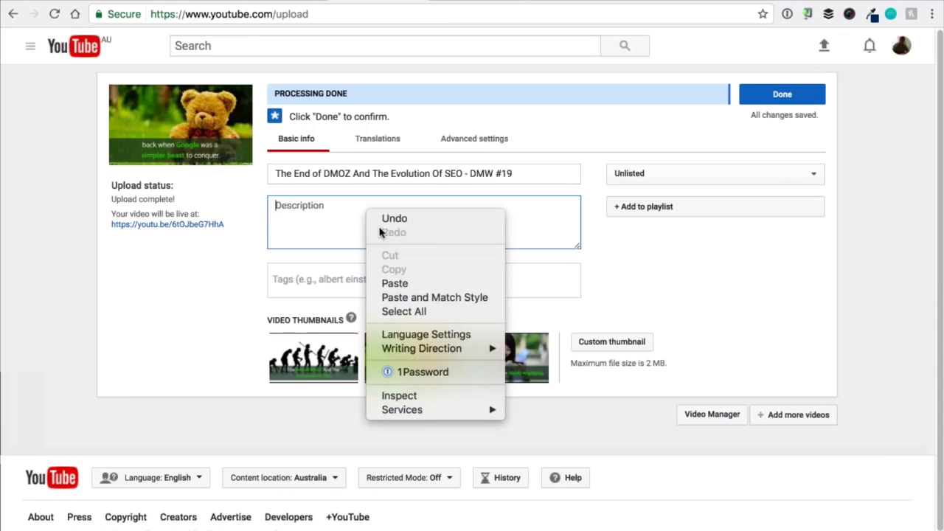
left_click(400, 281)
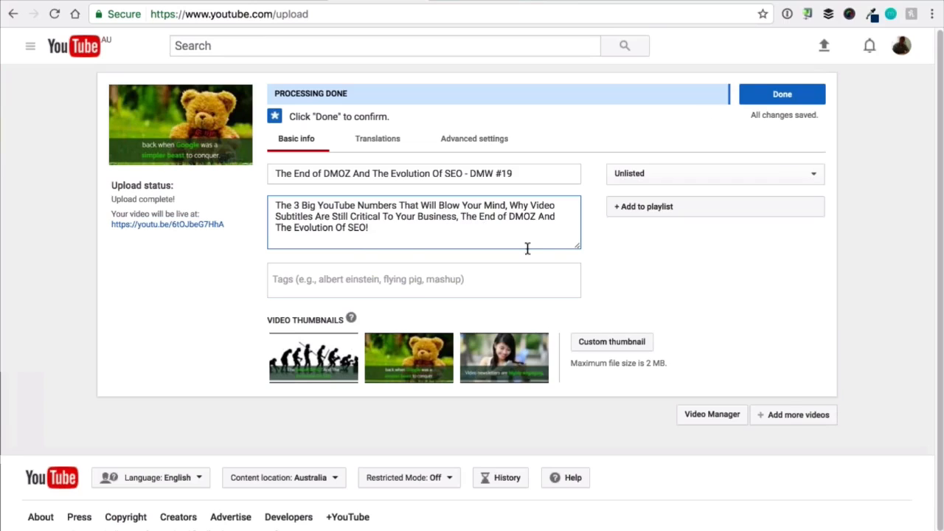
left_click_drag(578, 246, 578, 352)
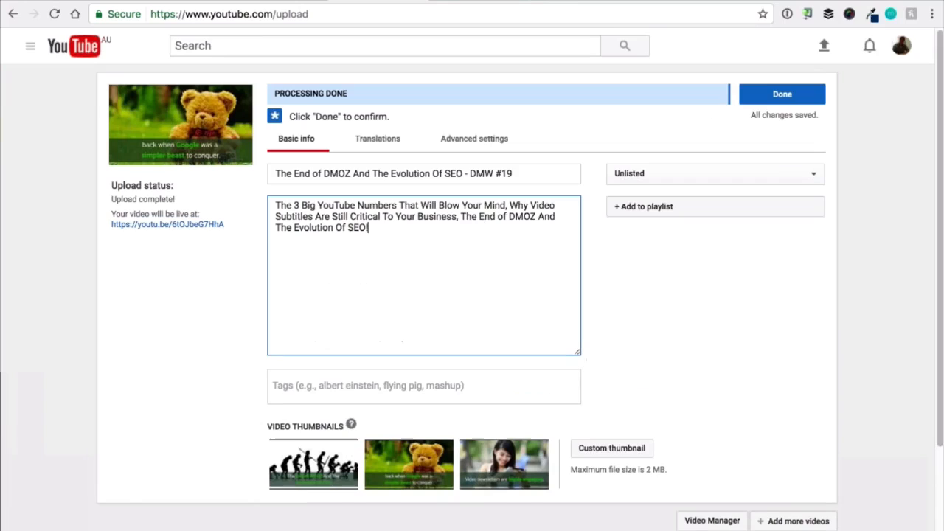
key("Return")
key("Return")
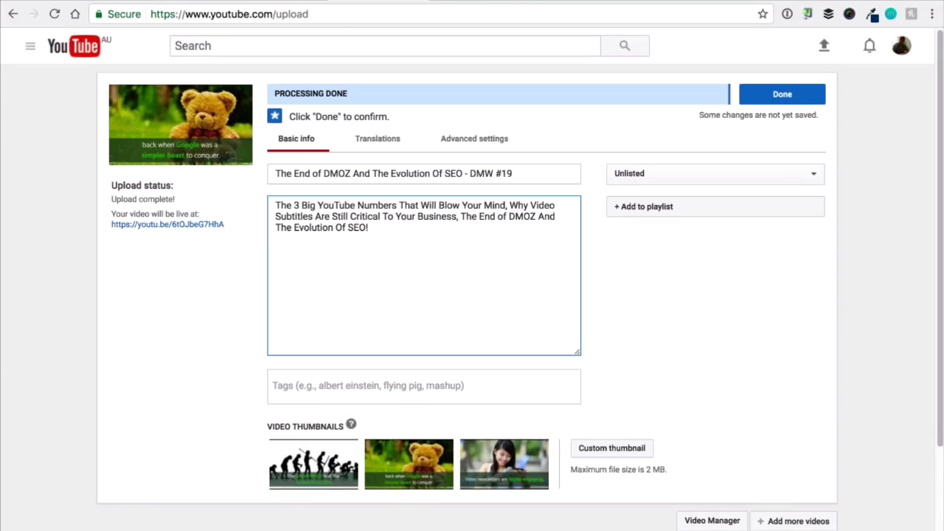
key("super+Tab")
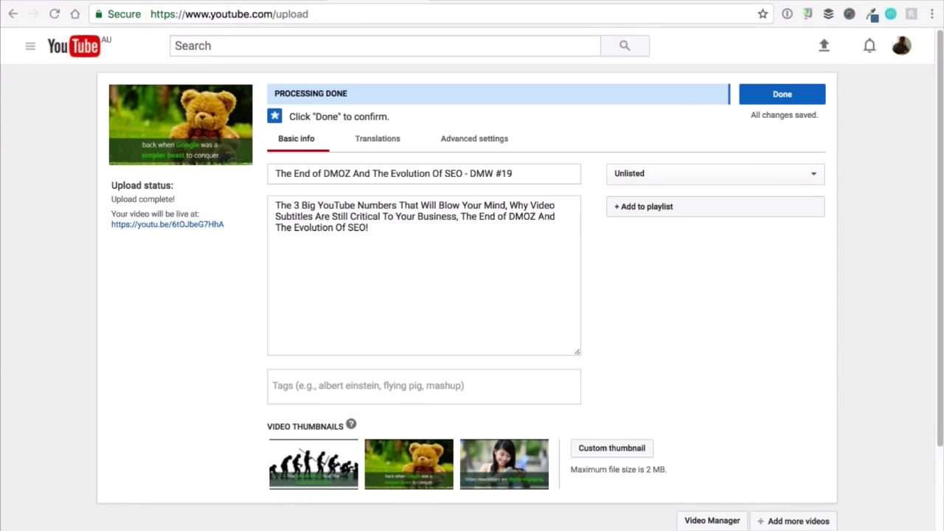
left_click(339, 282)
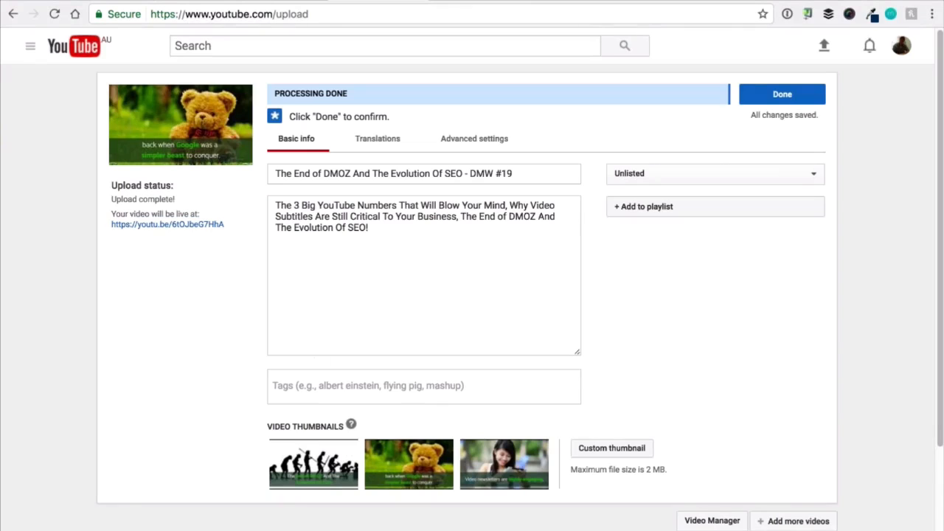
key("Return")
key("Return")
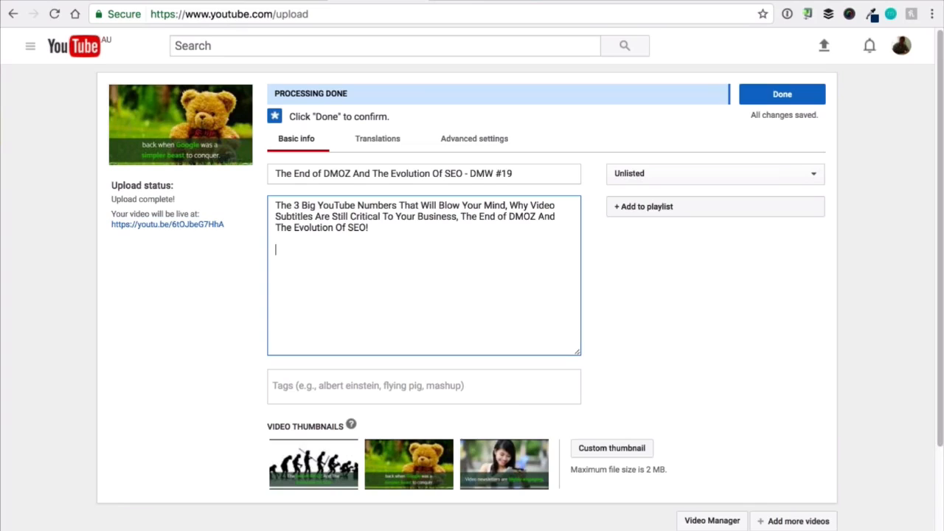
type("Stay on the pulse of what's happening in the world of digital marketing, with breaking news delivered to your email every week: http://noblesamurai.com/c/dmw19-join")
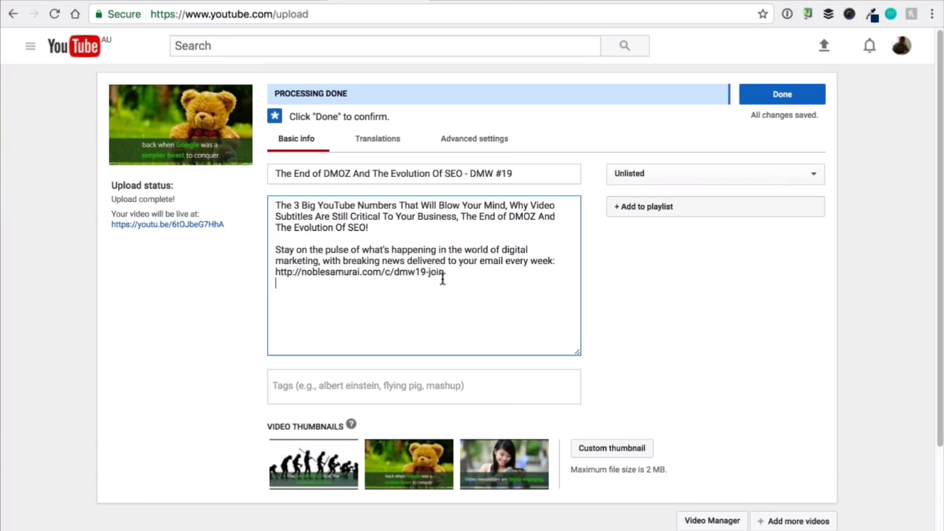
left_click_drag(450, 271, 272, 271)
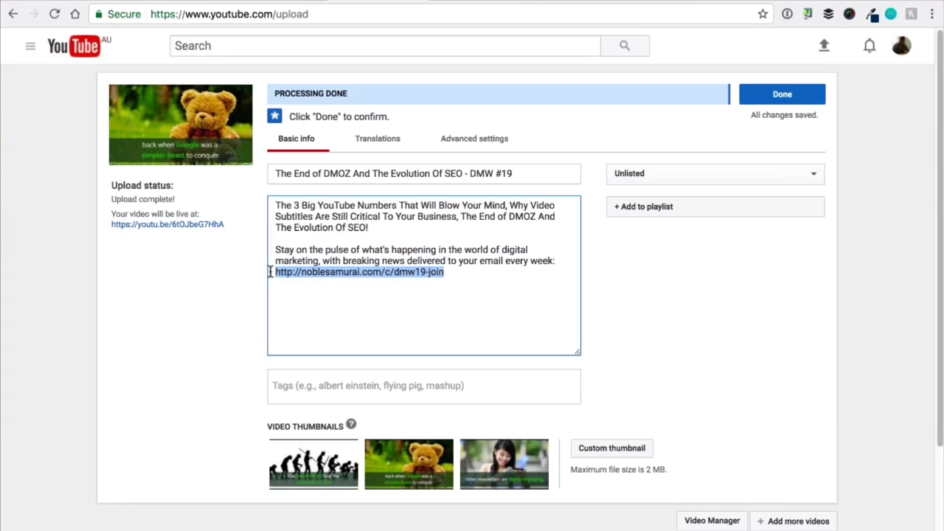
left_click(469, 267)
Copy the Creative Commons image acknowledgement from the Content Samurai download page and paste it below the sign-up link in the YouTube description.
key("Return")
key("Return")
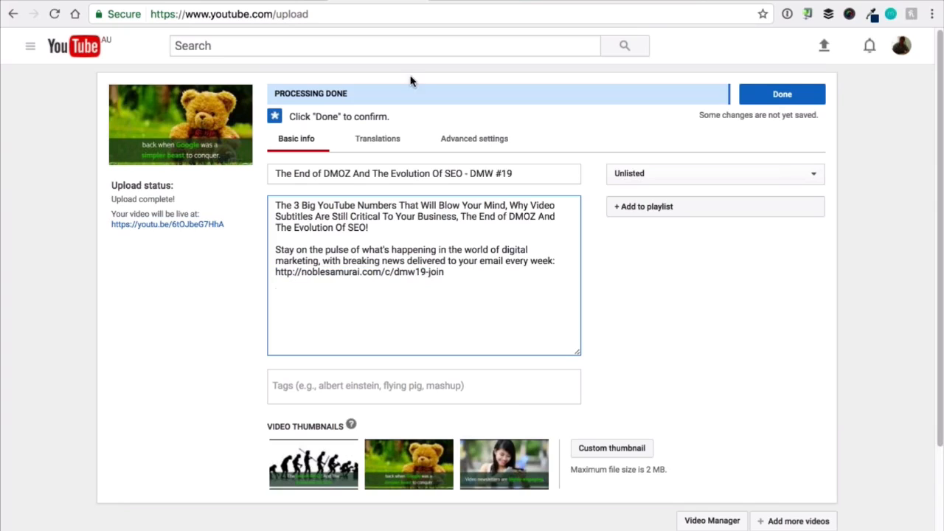
left_click(305, 1)
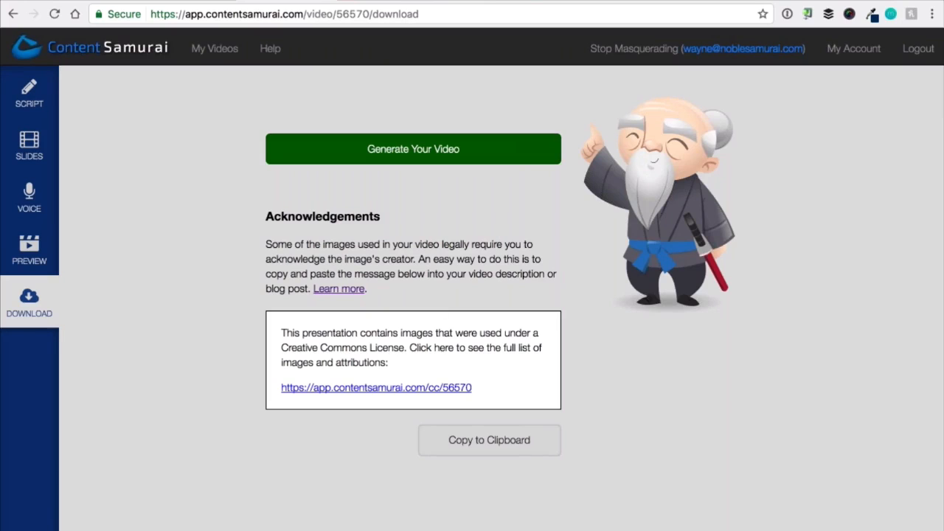
left_click(492, 441)
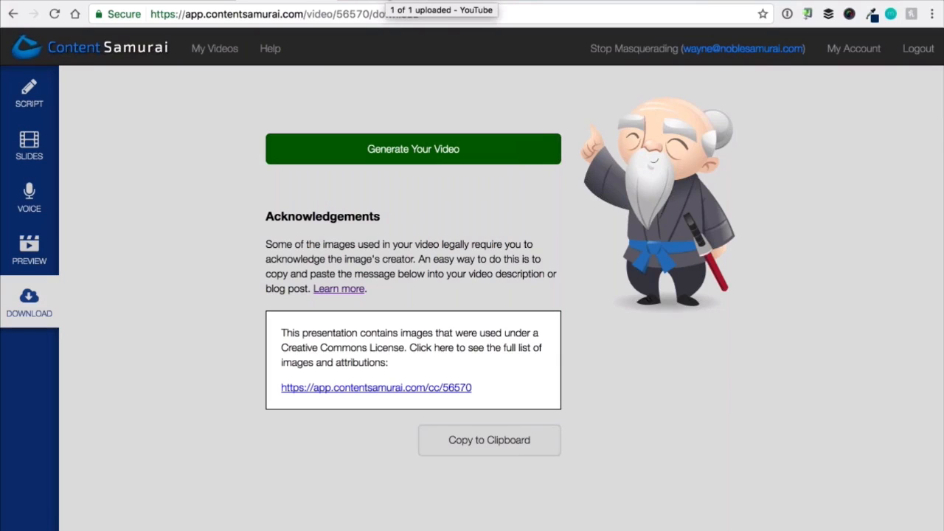
left_click(384, 1)
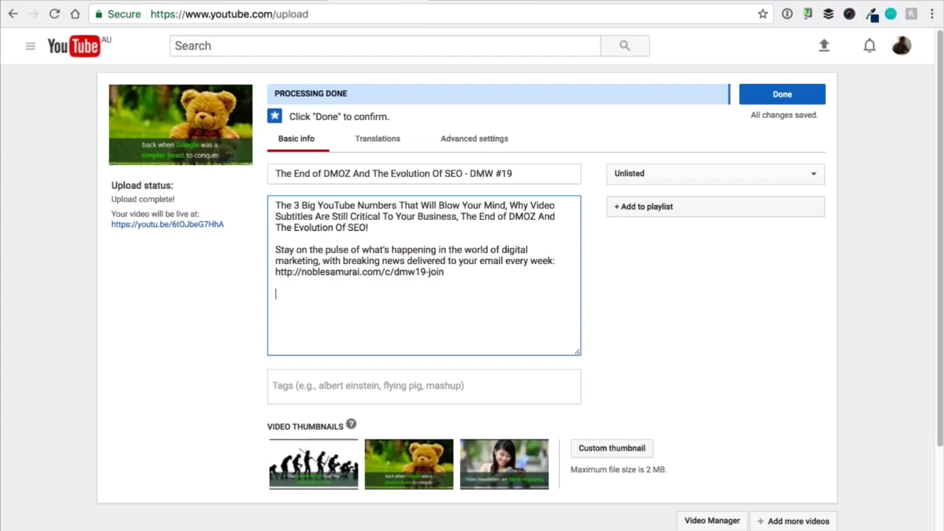
right_click(318, 302)
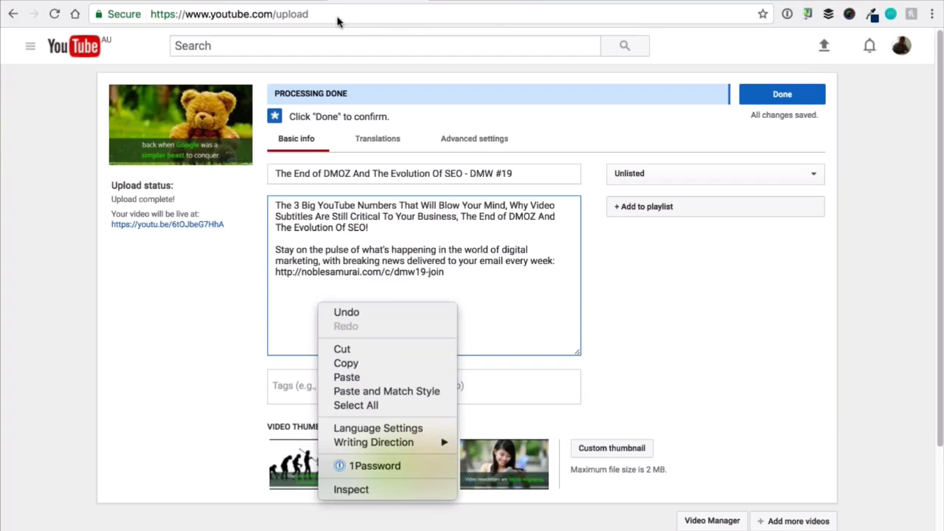
left_click(317, 2)
left_click(313, 2)
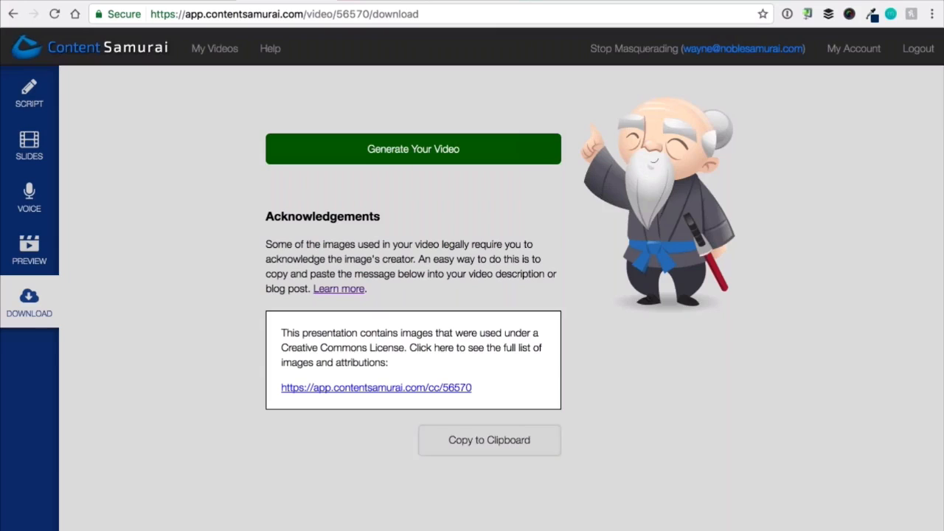
left_click(369, 2)
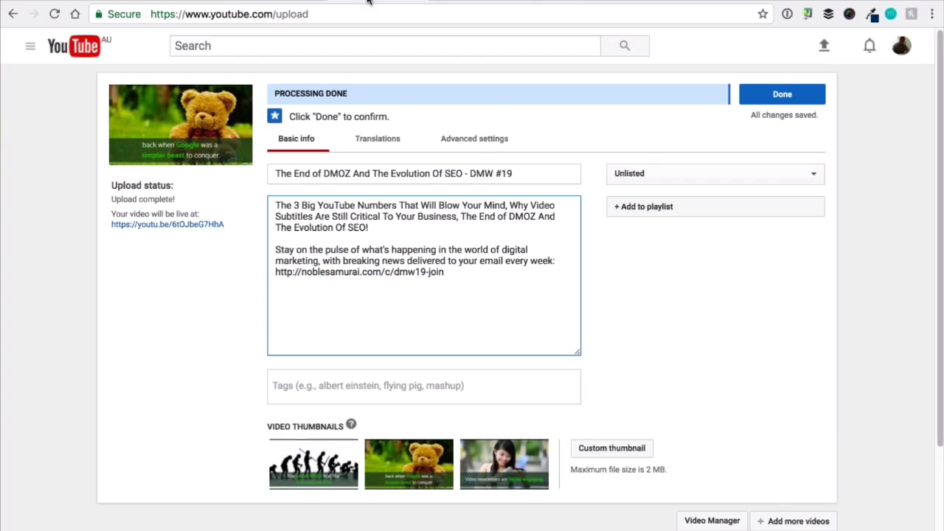
right_click(306, 304)
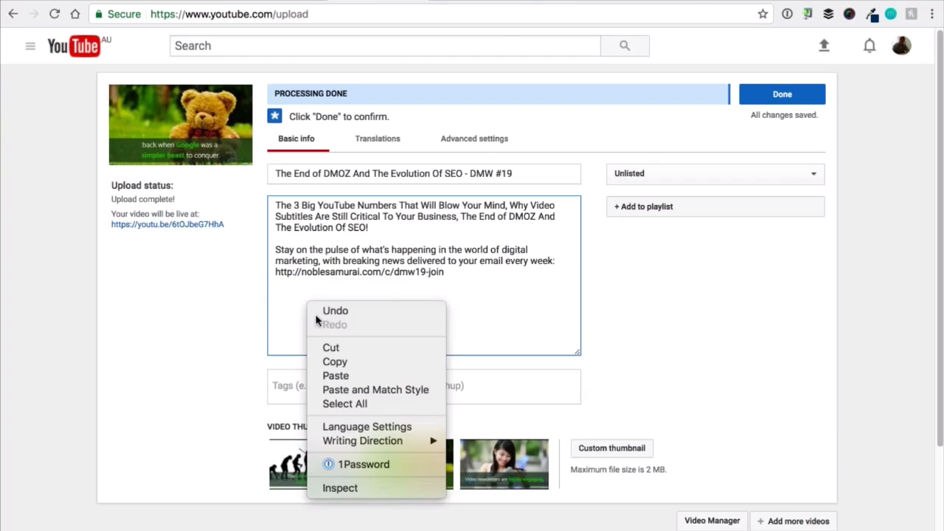
left_click(357, 375)
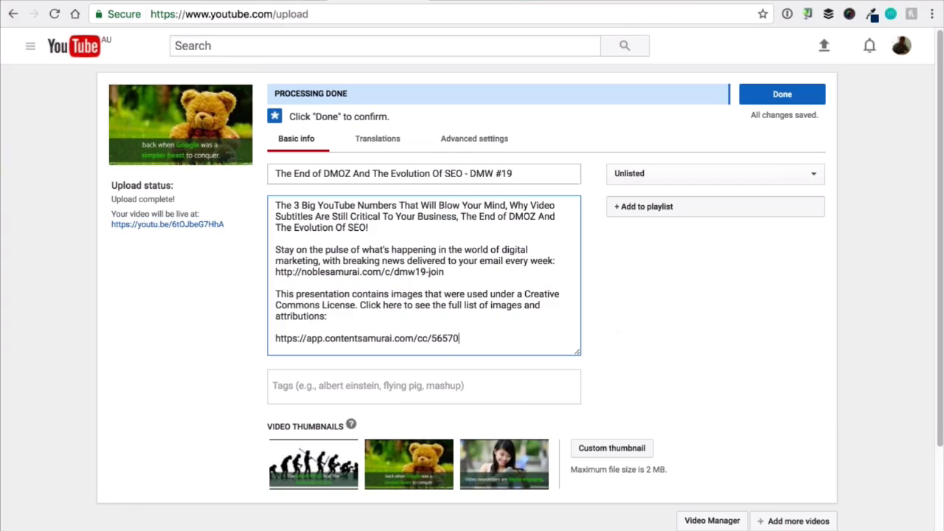
Add the video tags Digital marketing, SEO, Google, Video and Content Marketing.
left_click(291, 390)
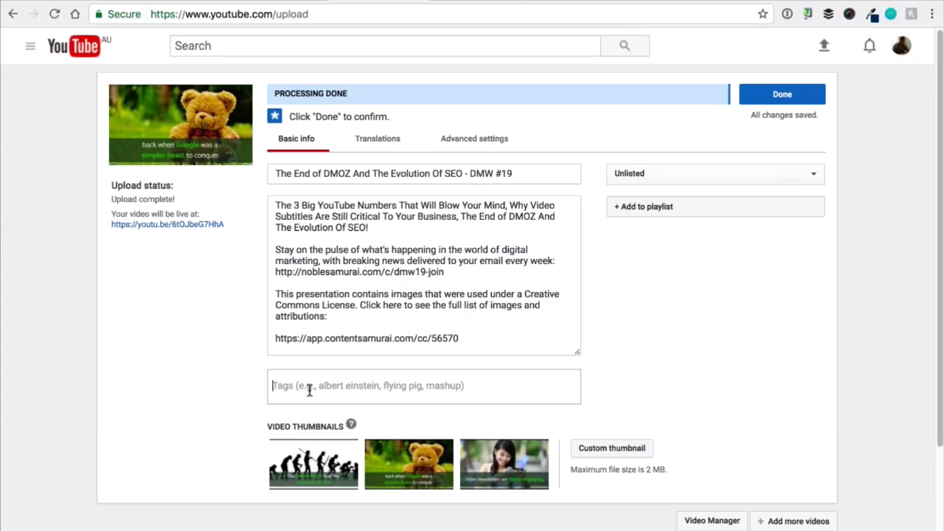
type("Digita")
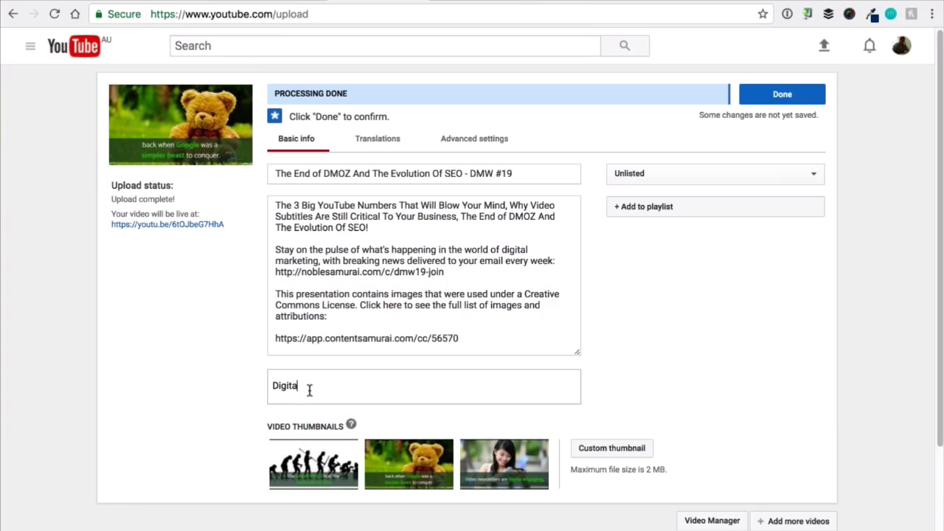
type("l marketing")
key("Return")
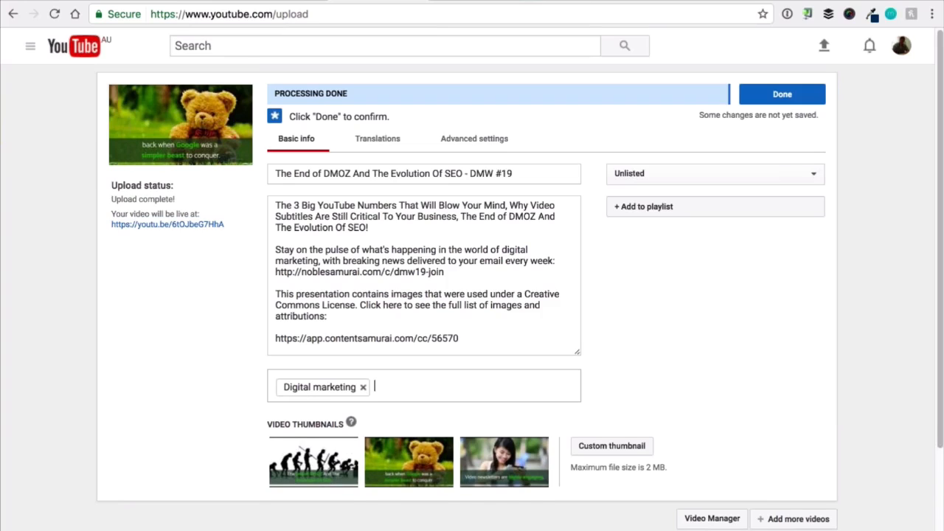
type("SEO")
key("Return")
type("Google")
key("Return")
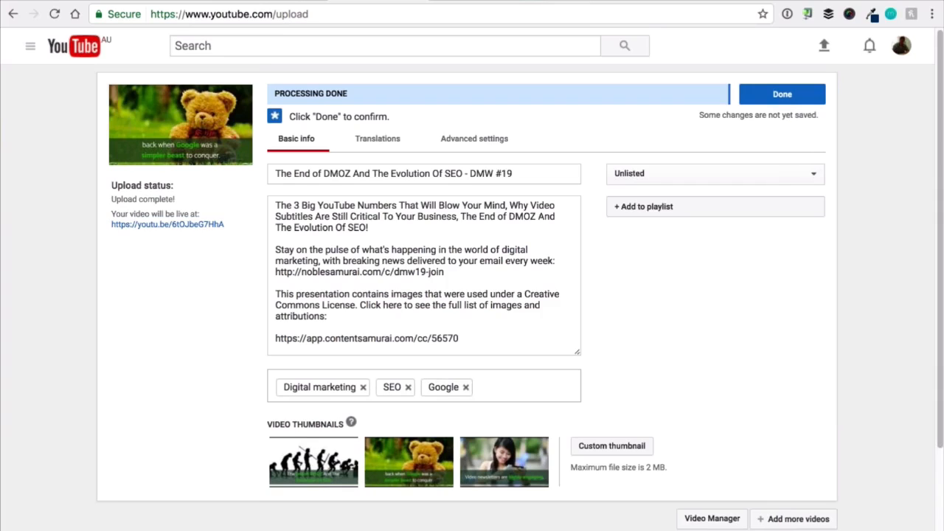
type("Video")
key("Return")
type("Content Marketing")
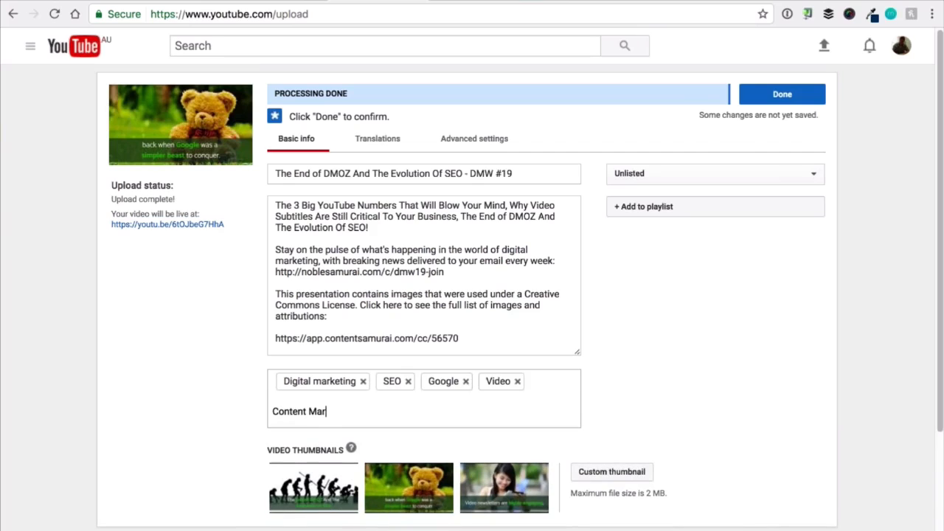
key("Return")
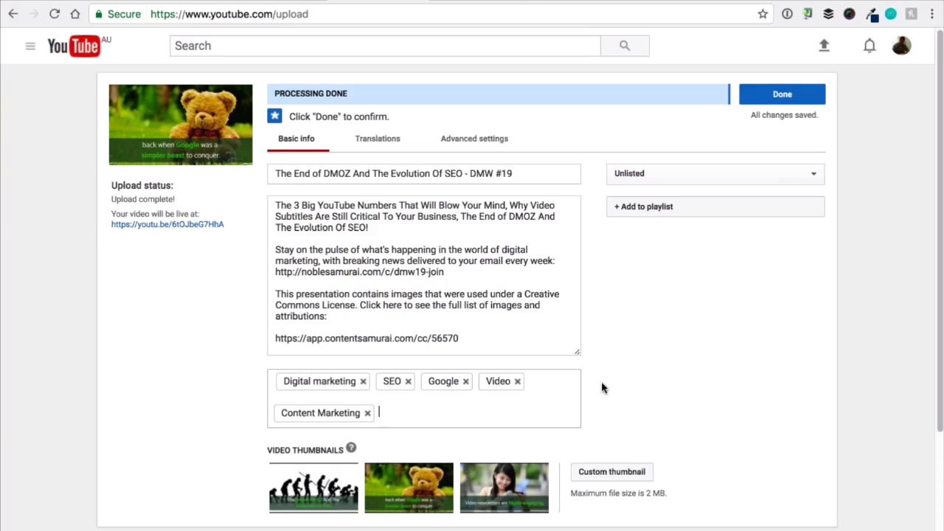
Try the suggested video thumbnails, choosing the smiling woman frame and switching to the teddy bear frame.
scroll(601, 387, "down", 1)
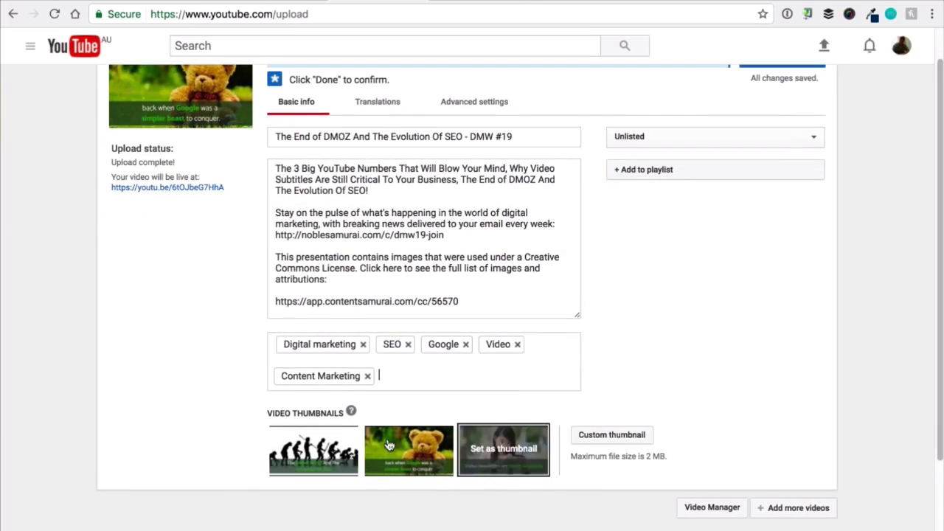
scroll(246, 432, "up", 1)
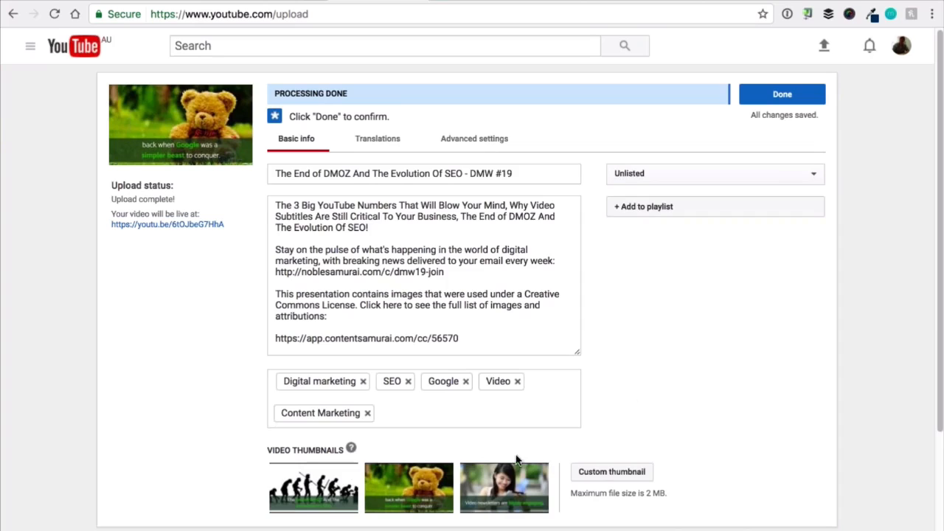
left_click(483, 474)
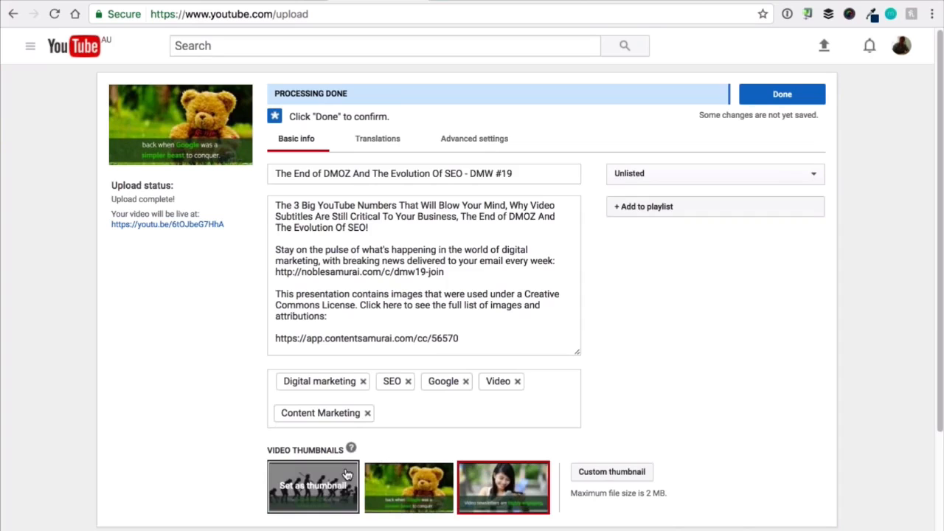
left_click(435, 483)
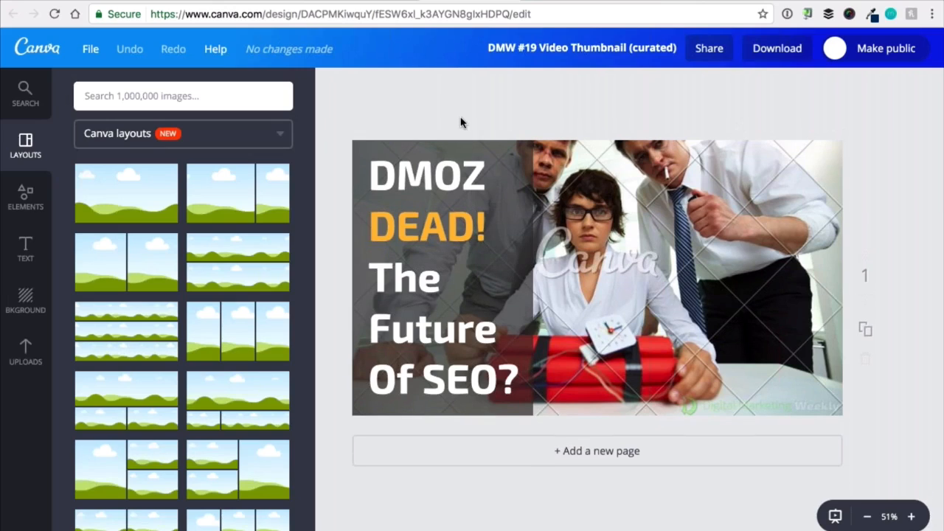
Create a new Canva design with custom dimensions of 1280 × 720 px.
right_click(37, 49)
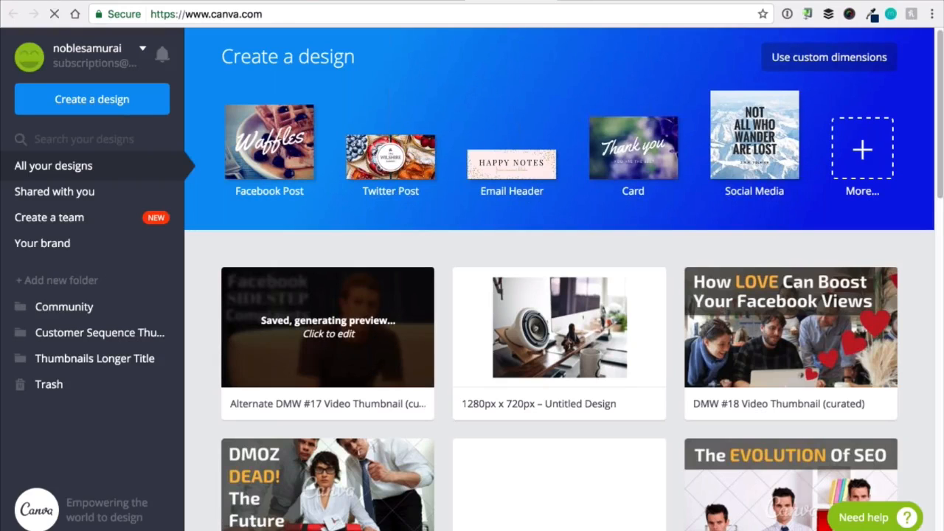
left_click(792, 61)
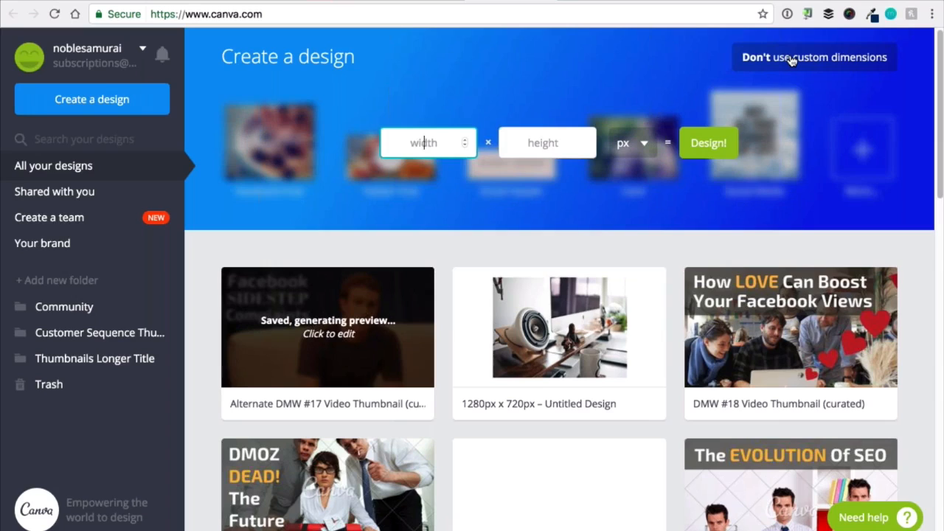
type("1280")
key("Tab")
type("720")
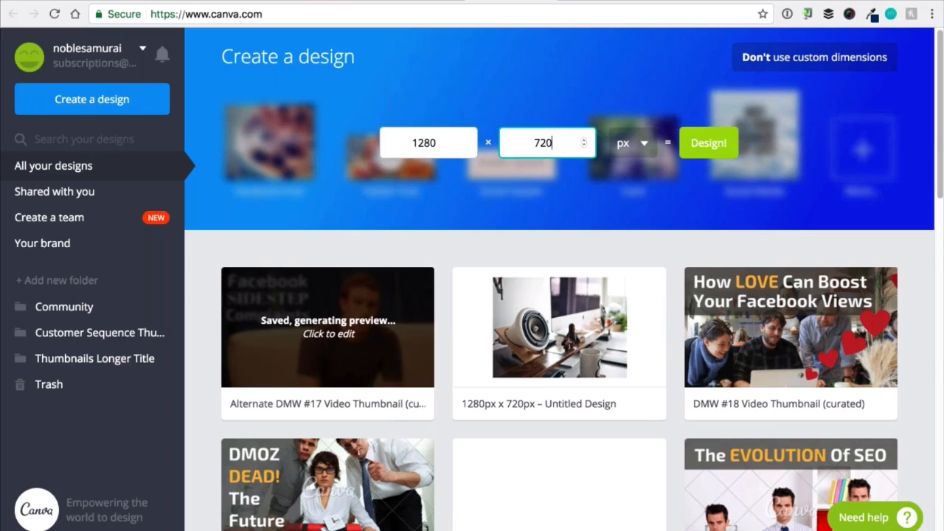
left_click(714, 142)
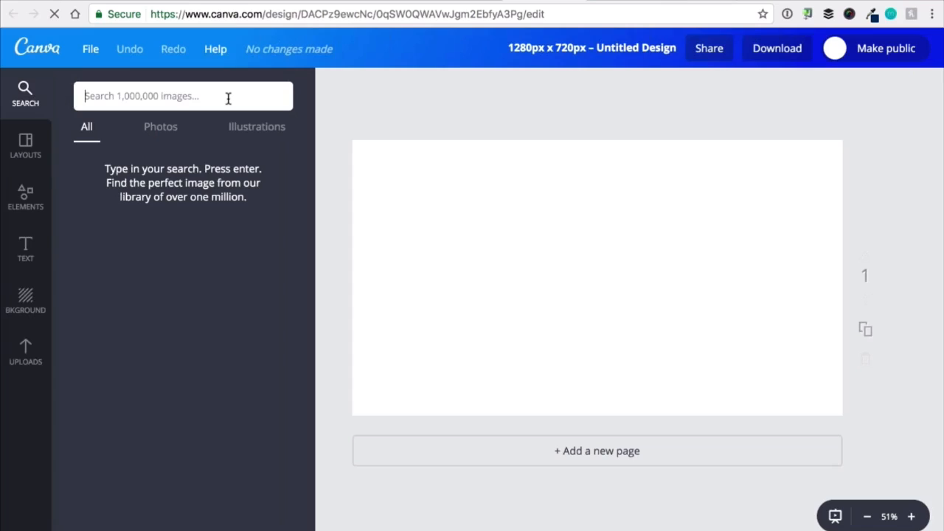
Search the images for "office", add the free photo of a laptop on a wooden desk, and enlarge it to cover the canvas.
type("office")
key("Return")
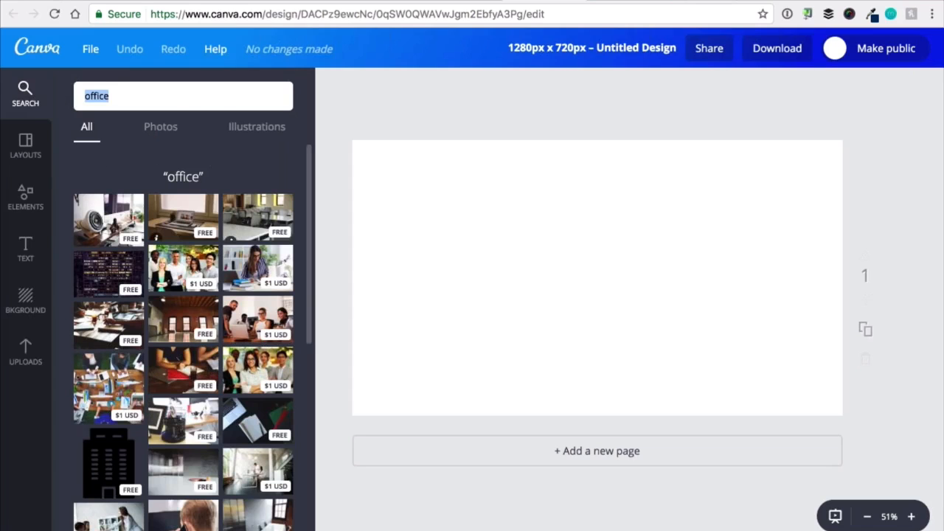
left_click(183, 218)
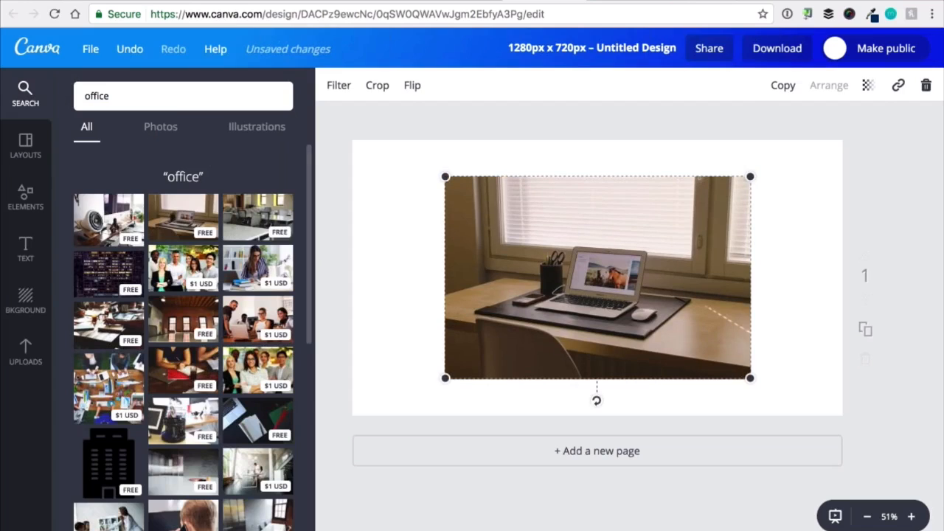
left_click_drag(446, 177, 318, 95)
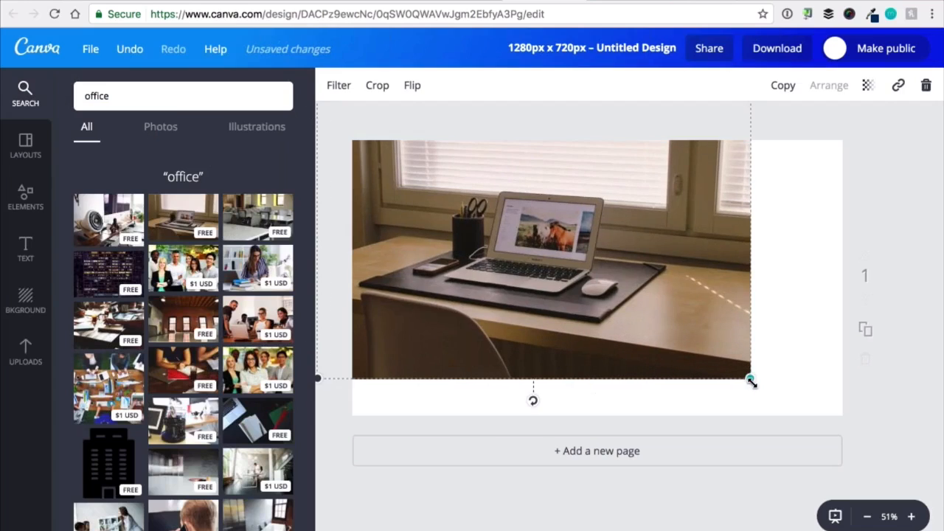
left_click_drag(751, 379, 871, 458)
left_click_drag(771, 320, 801, 322)
Add a heading text over the window blinds in the photo, and leave the design without saving.
left_click(25, 248)
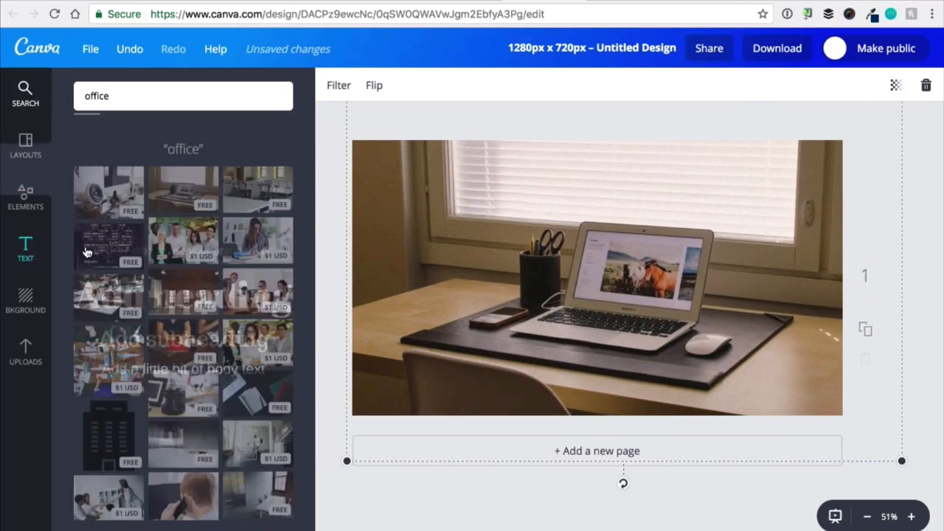
left_click_drag(183, 177, 596, 333)
left_click_drag(634, 298, 582, 171)
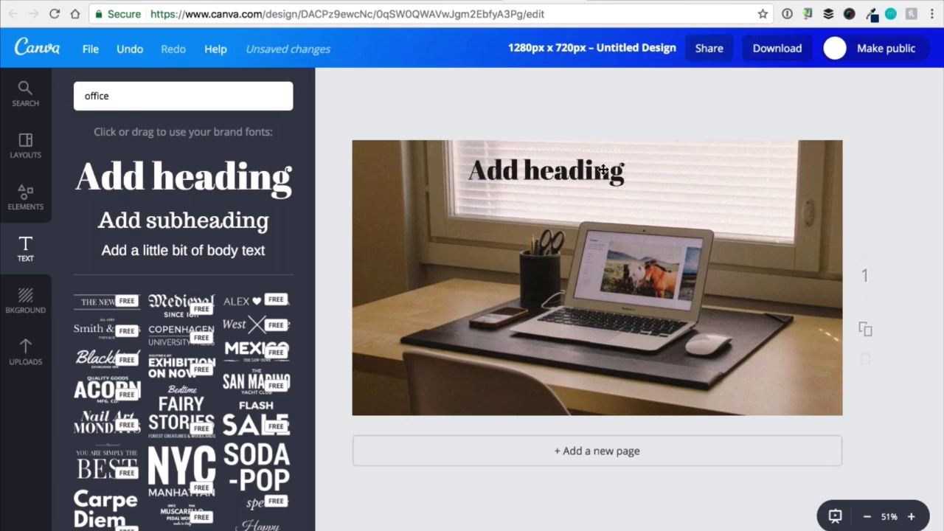
left_click(576, 1)
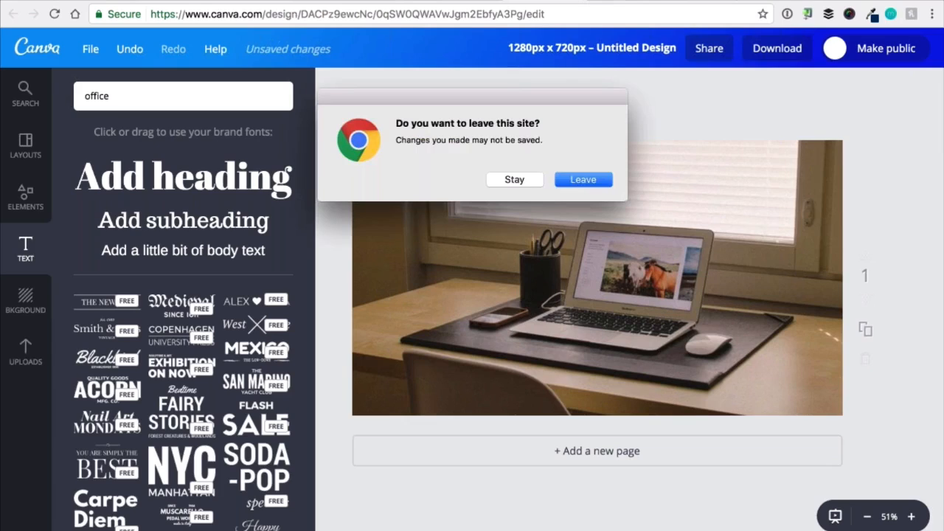
left_click(585, 179)
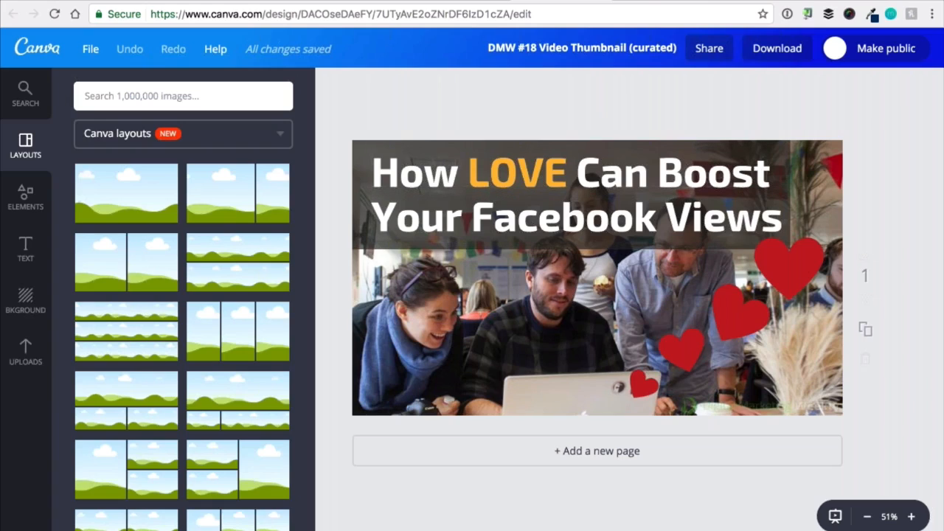
Switch to the YouTube upload page and upload DMW #19 Video Thumbnail (curated).png as the custom thumbnail.
left_click(644, 1)
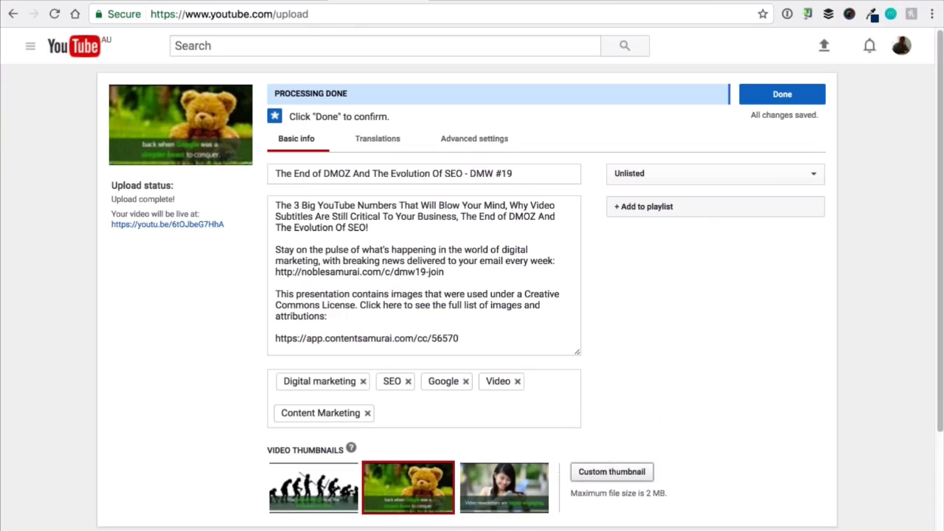
left_click(594, 478)
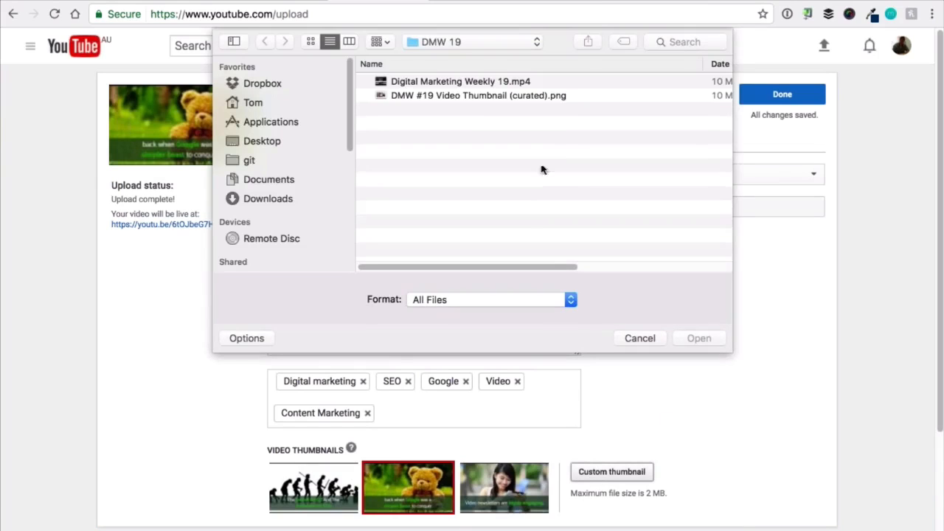
left_click(478, 96)
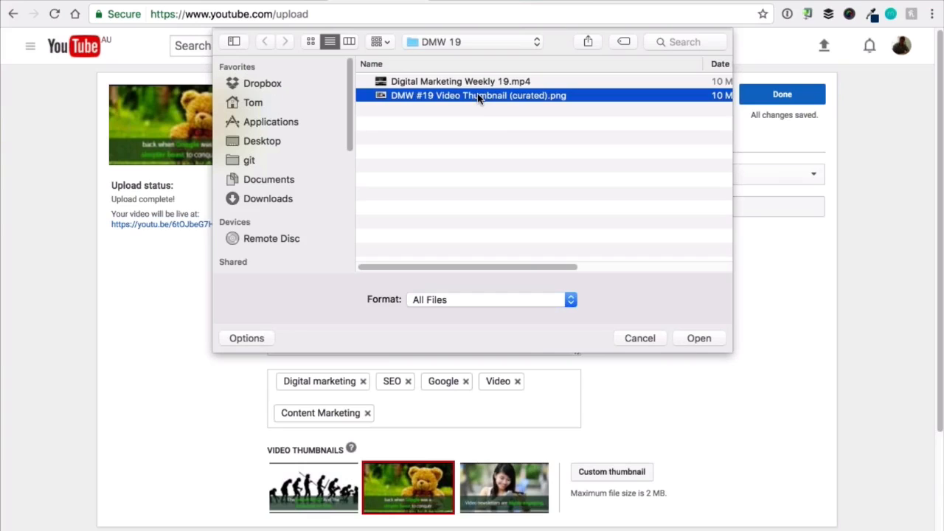
double_click(478, 96)
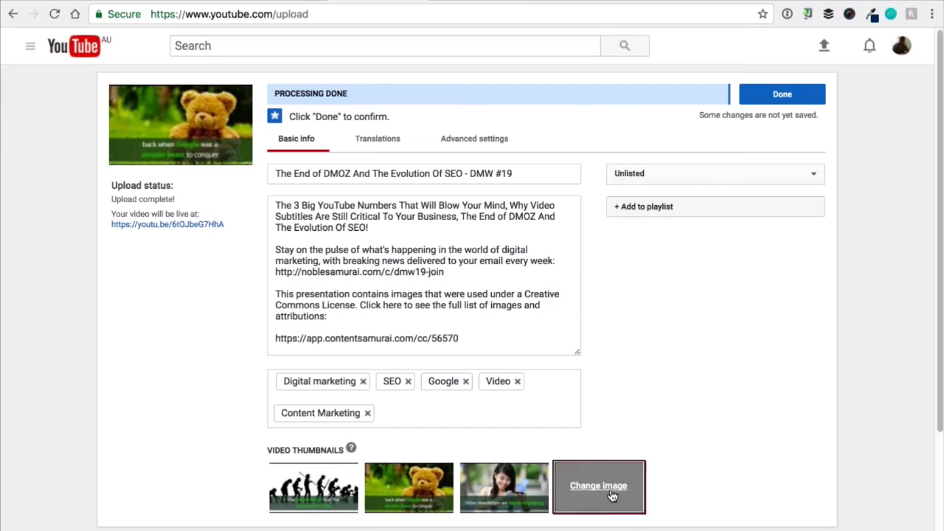
mouse_move(635, 481)
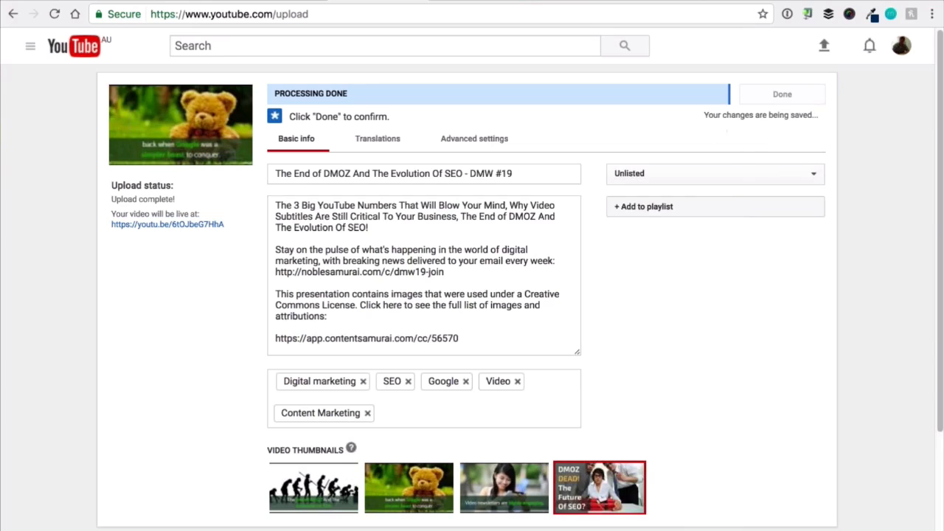
Finish the upload with the privacy kept at Unlisted and open the video's watch page.
left_click(670, 172)
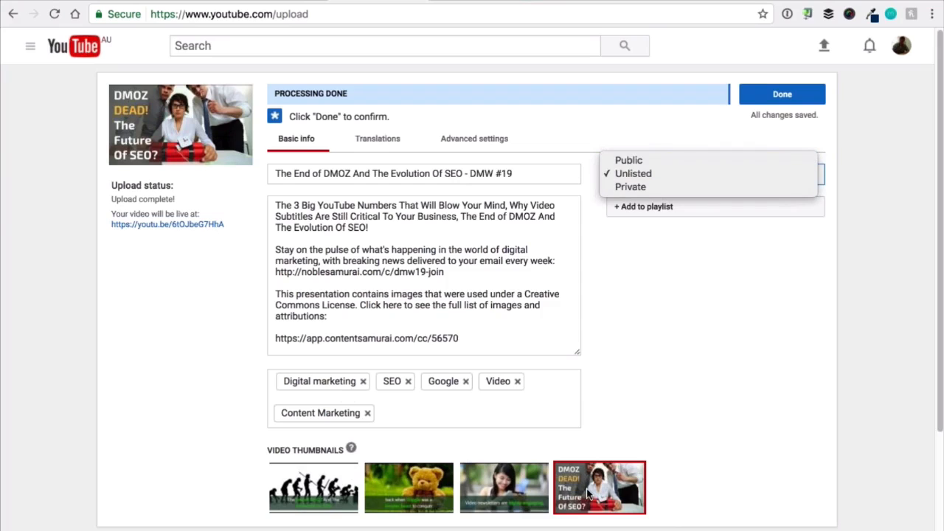
left_click(759, 95)
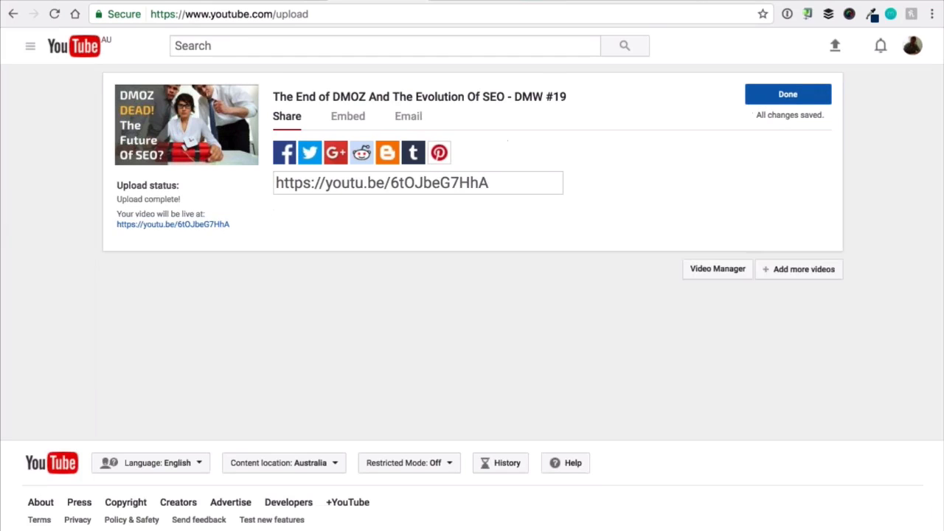
left_click(205, 129)
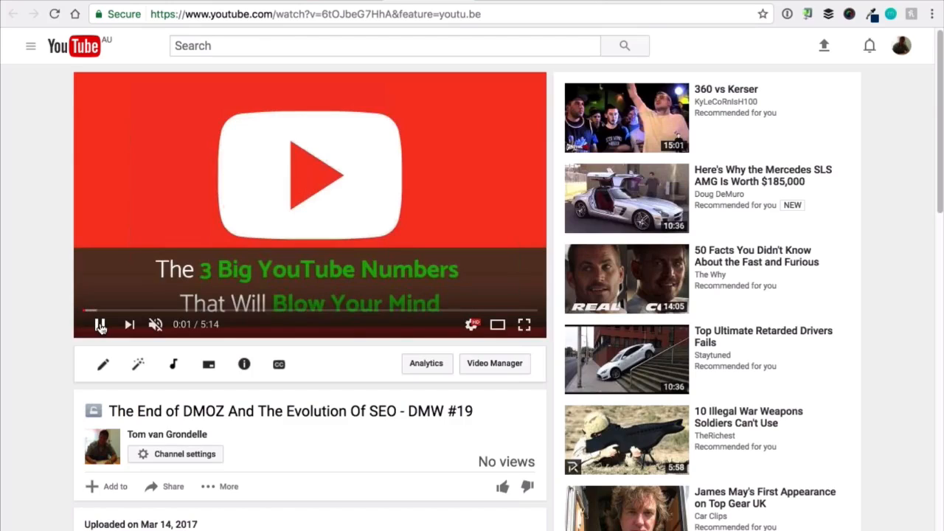
Preview the uploaded video's opening and examine its expanded description and links on the watch page.
left_click(100, 326)
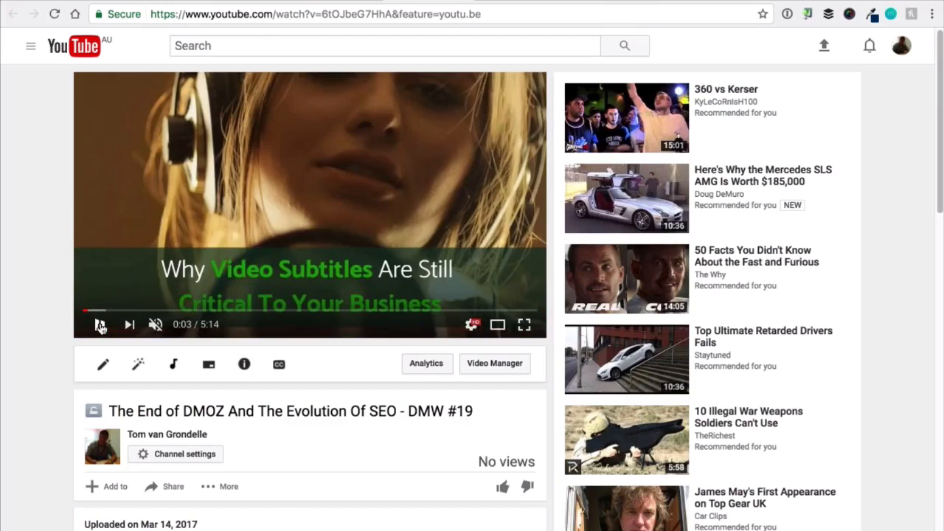
left_click(100, 325)
left_click(100, 326)
scroll(96, 328, "down", 2)
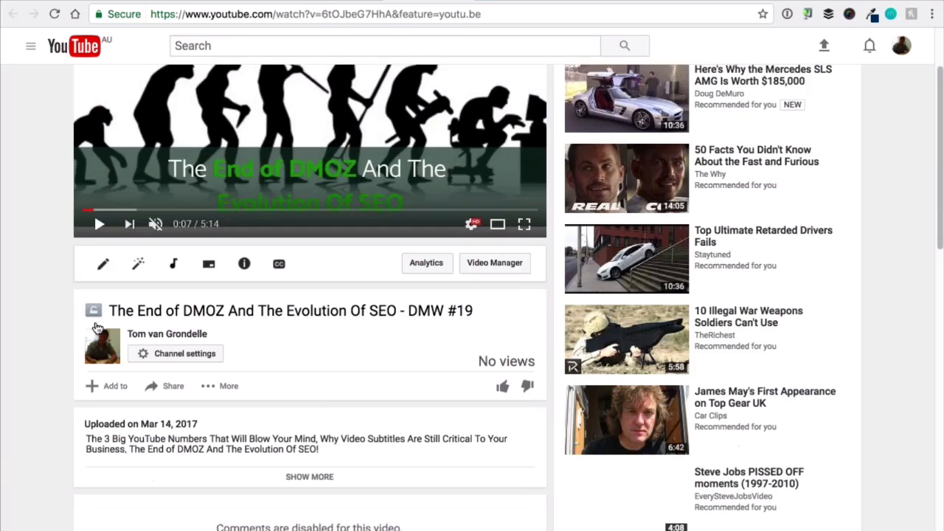
scroll(96, 327, "down", 1)
left_click(174, 374)
scroll(175, 374, "down", 1)
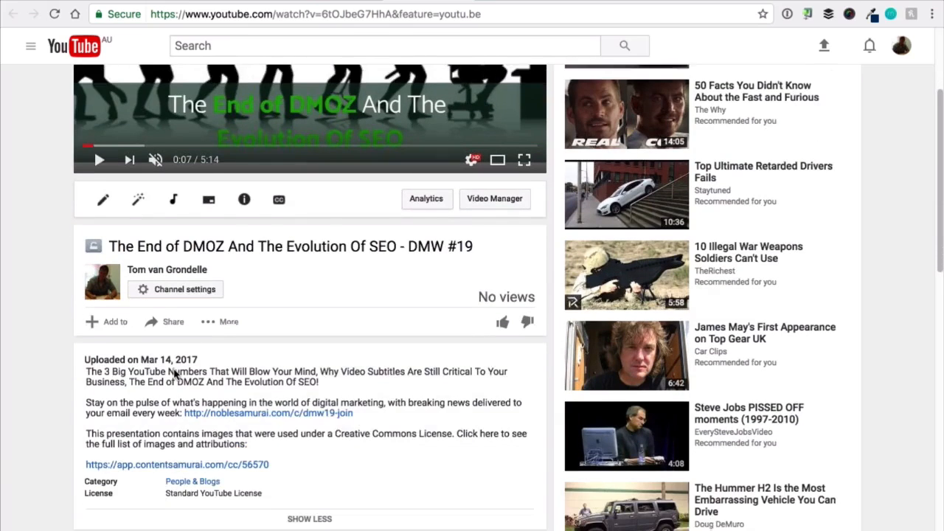
scroll(174, 374, "down", 1)
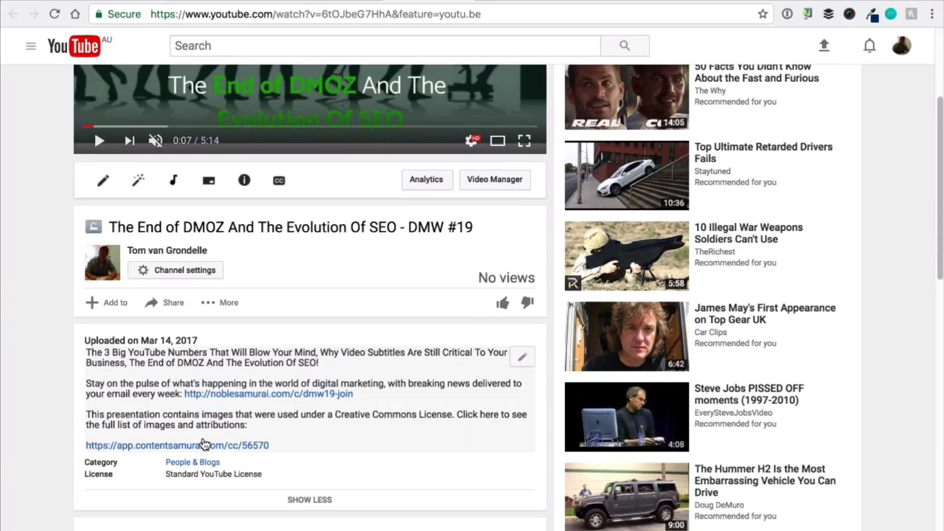
scroll(94, 130, "up", 3)
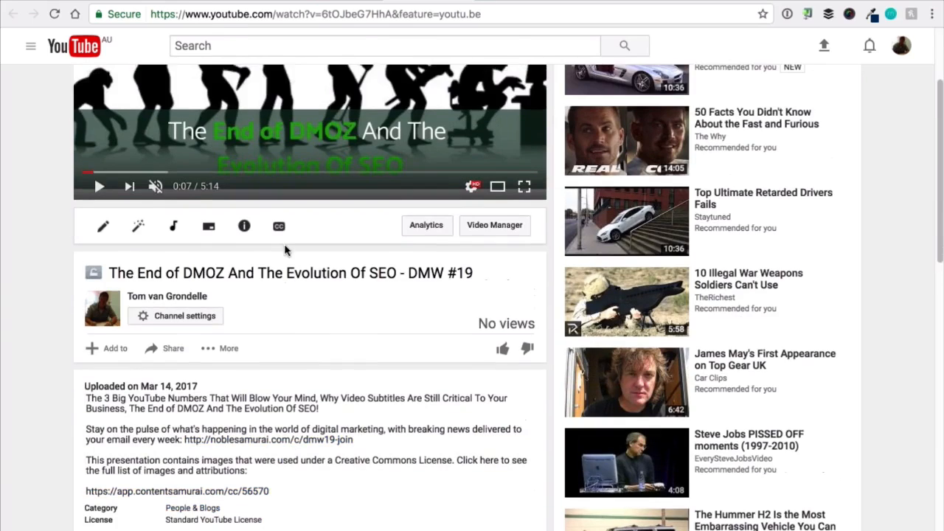
scroll(29, 288, "up", 3)
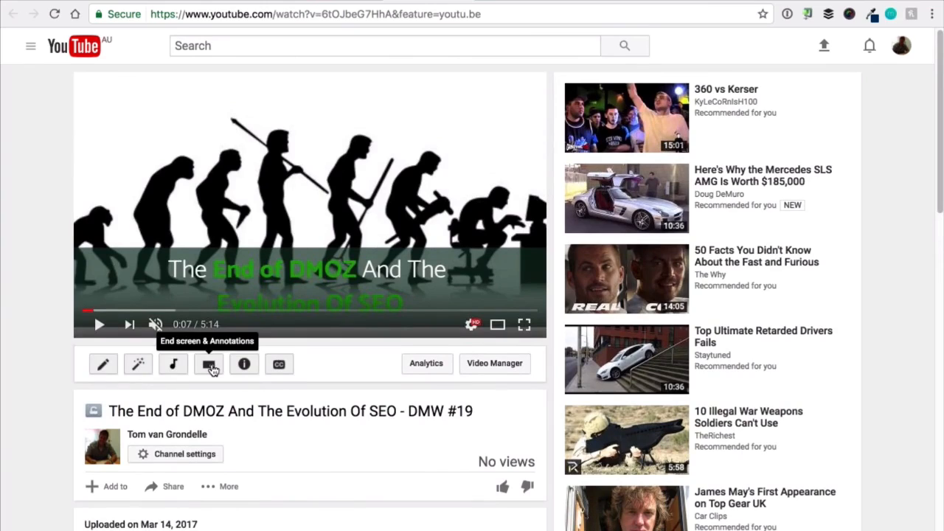
Open the video's end screen editor and apply the 1 Video | 1 Subscribe template with the subscribe circle upper left and video upper right.
left_click(209, 368)
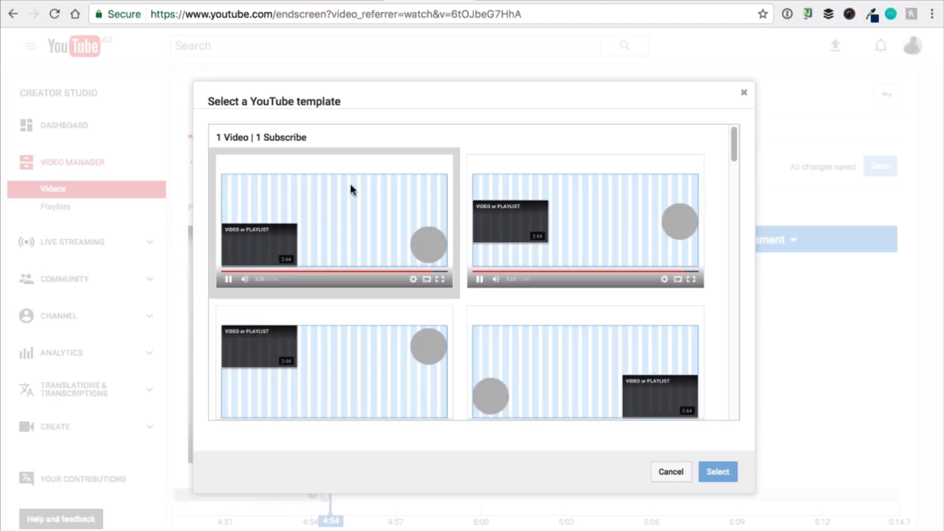
left_click(518, 212)
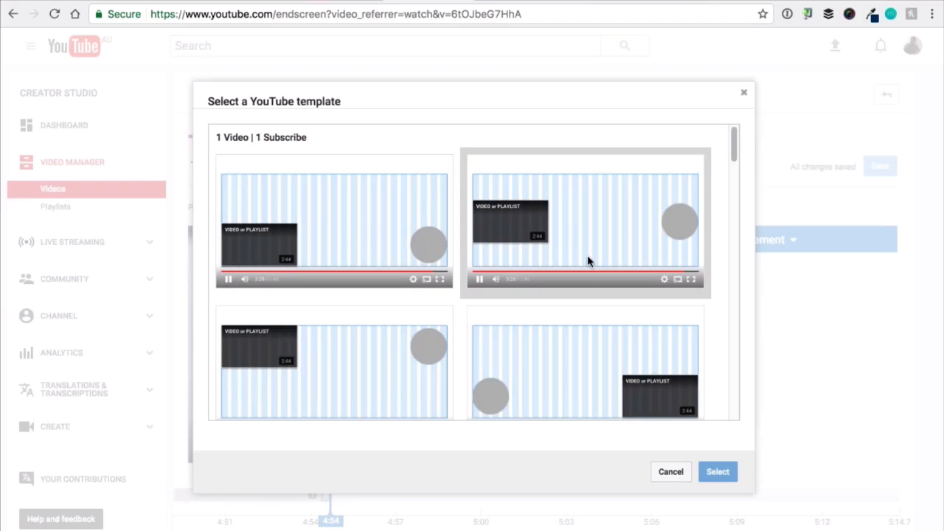
scroll(587, 258, "down", 3)
scroll(588, 263, "down", 2)
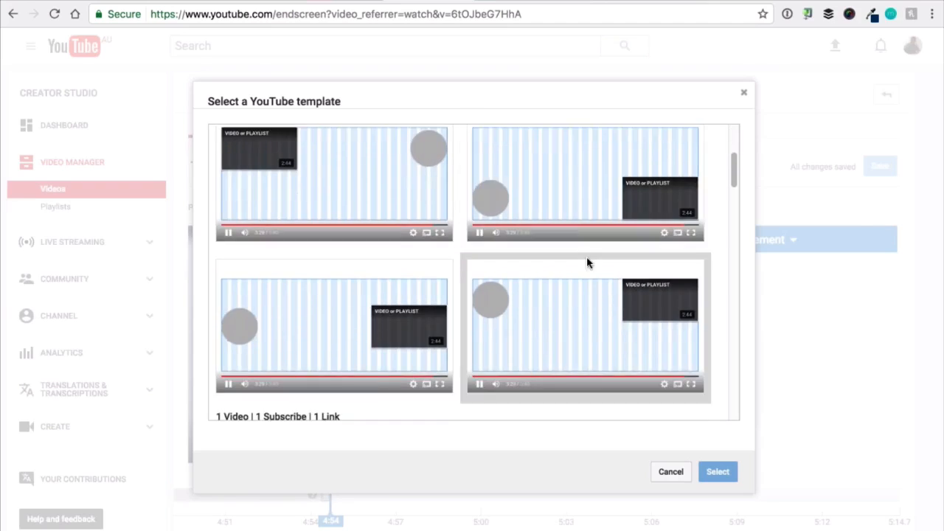
scroll(588, 263, "down", 1)
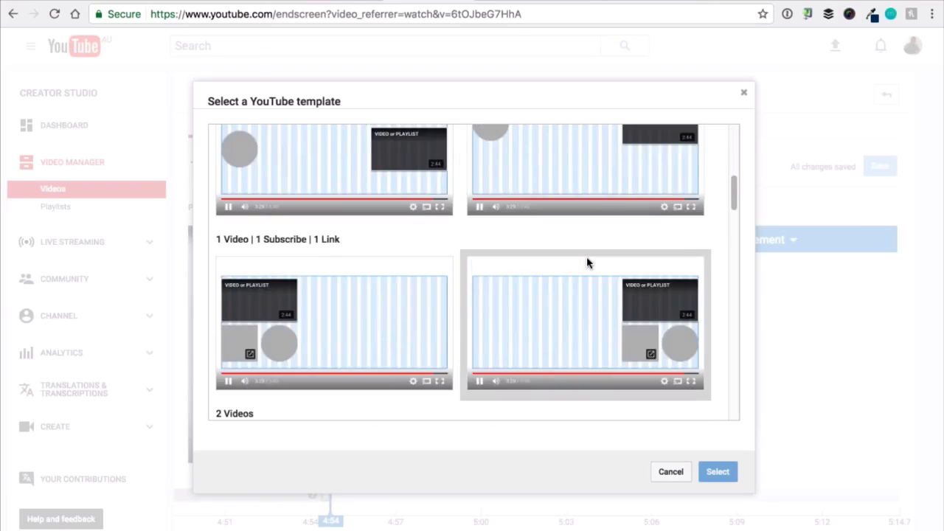
scroll(588, 263, "up", 2)
scroll(500, 263, "up", 1)
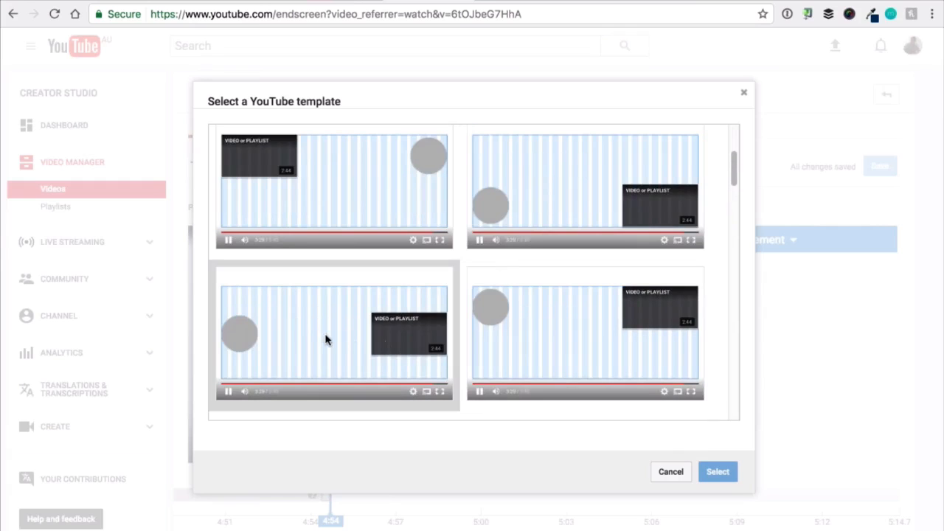
left_click(572, 325)
left_click(718, 472)
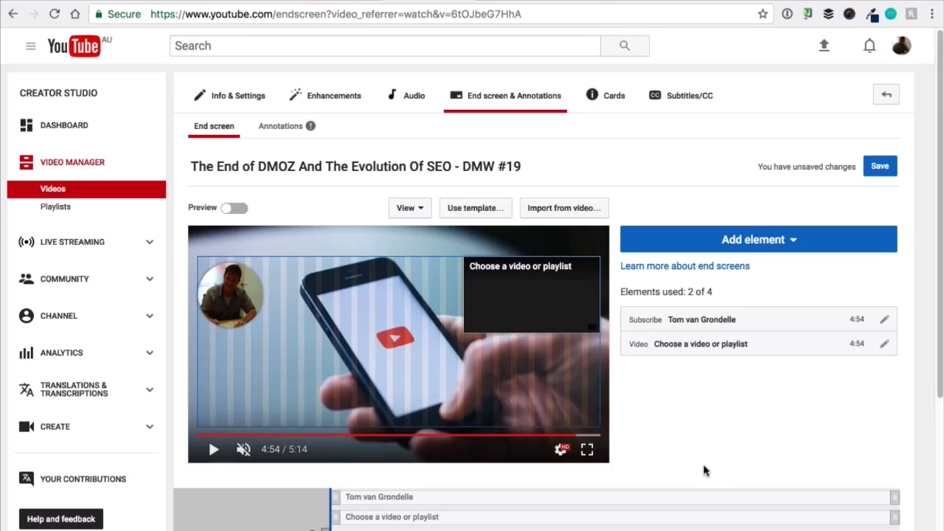
left_click(516, 274)
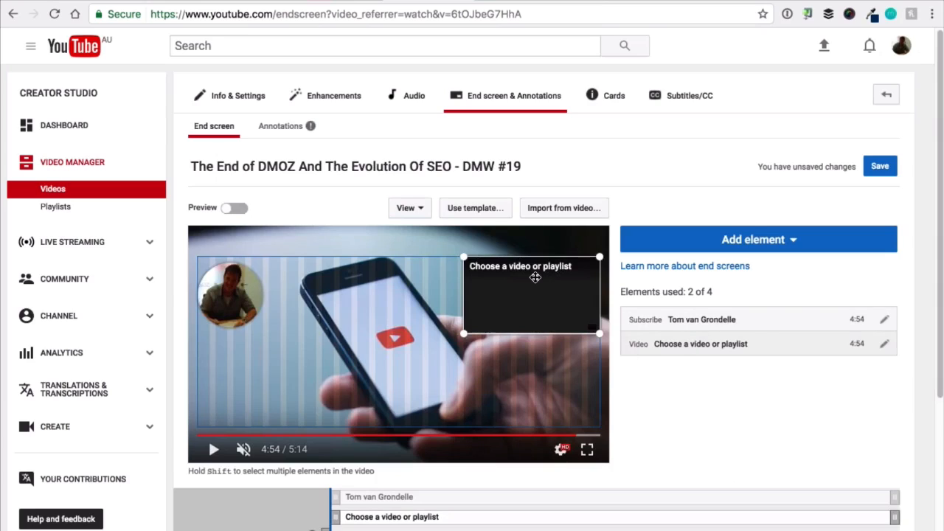
left_click(885, 346)
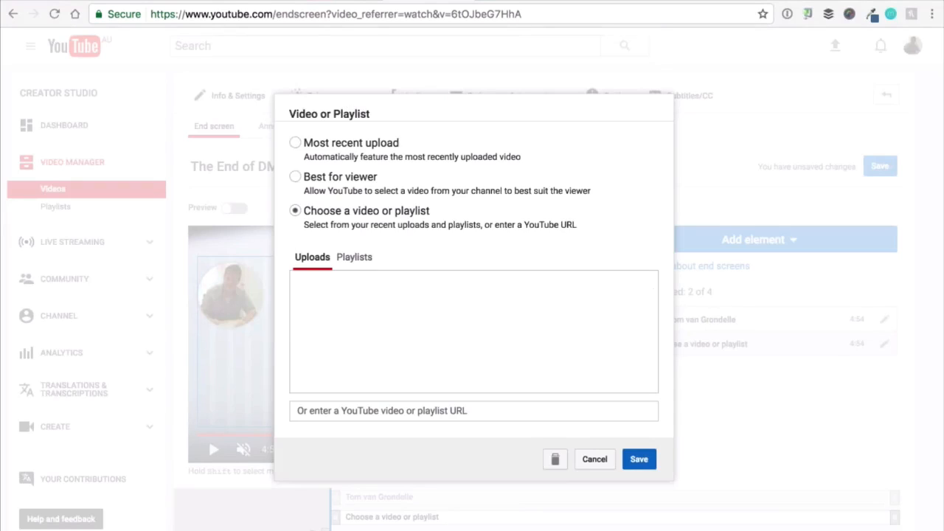
right_click(522, 415)
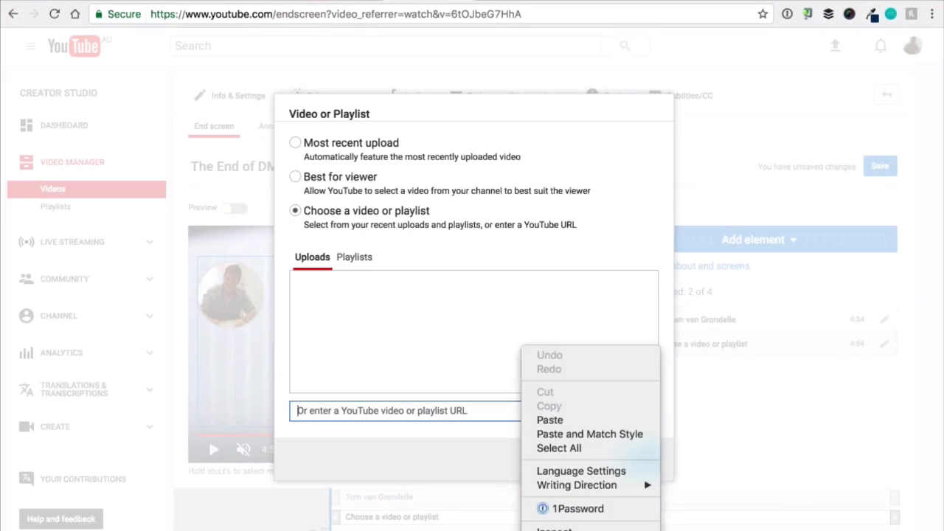
left_click(539, 420)
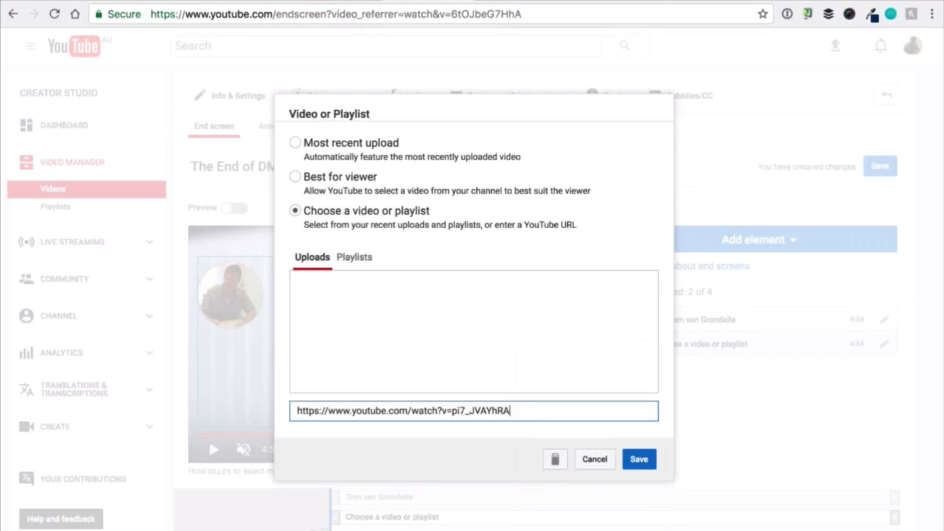
left_click(639, 459)
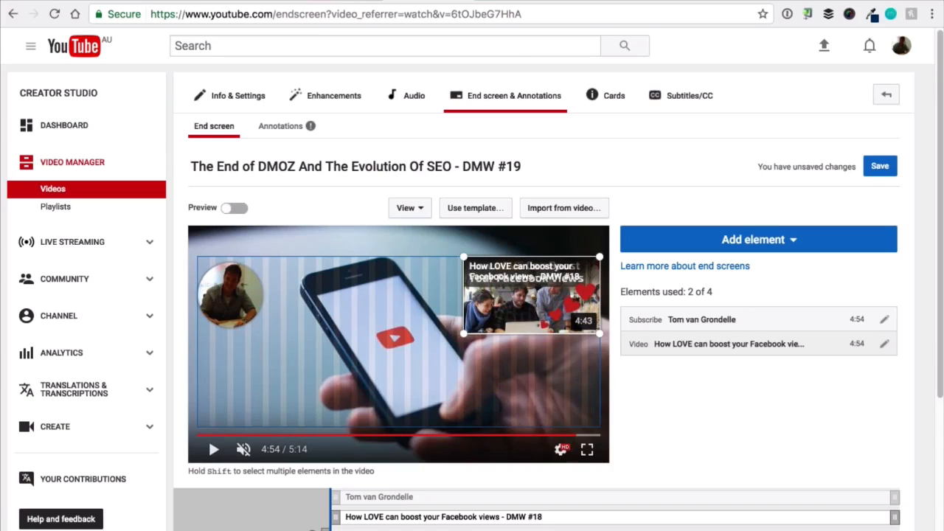
Leave the end screen editor without saving and open the video's Info & Settings page.
scroll(748, 434, "down", 1)
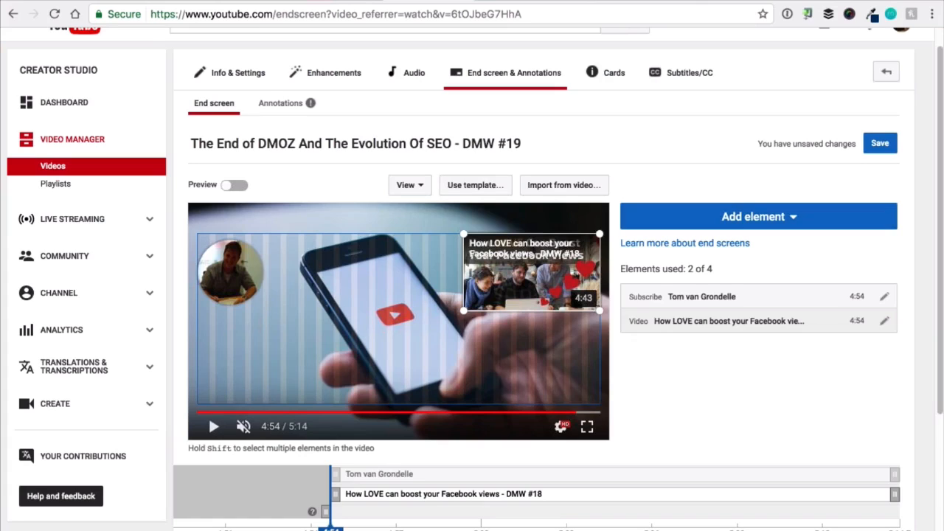
left_click(247, 78)
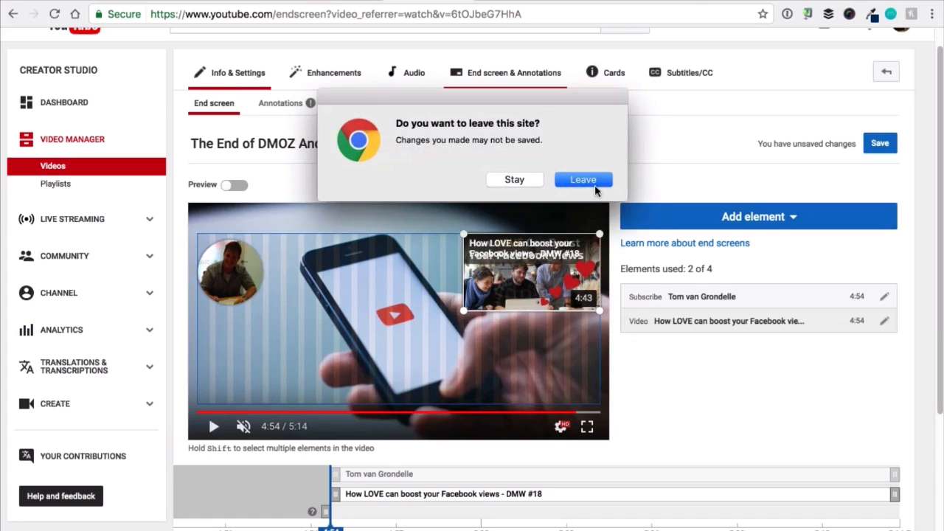
left_click(580, 181)
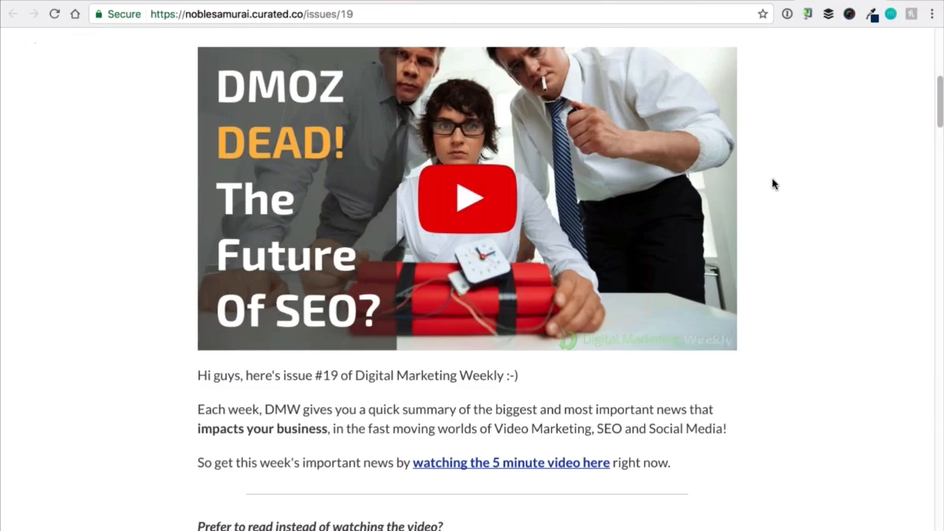
View the header of the issue 19 newsletter page and highlight the newsletter sign-up paragraph and link in the YouTube video's description.
scroll(772, 183, "up", 2)
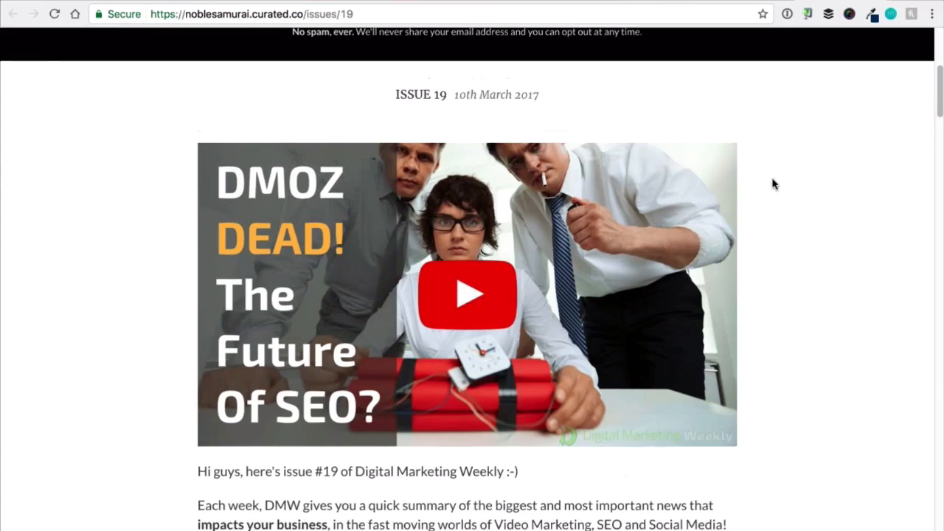
scroll(773, 183, "up", 5)
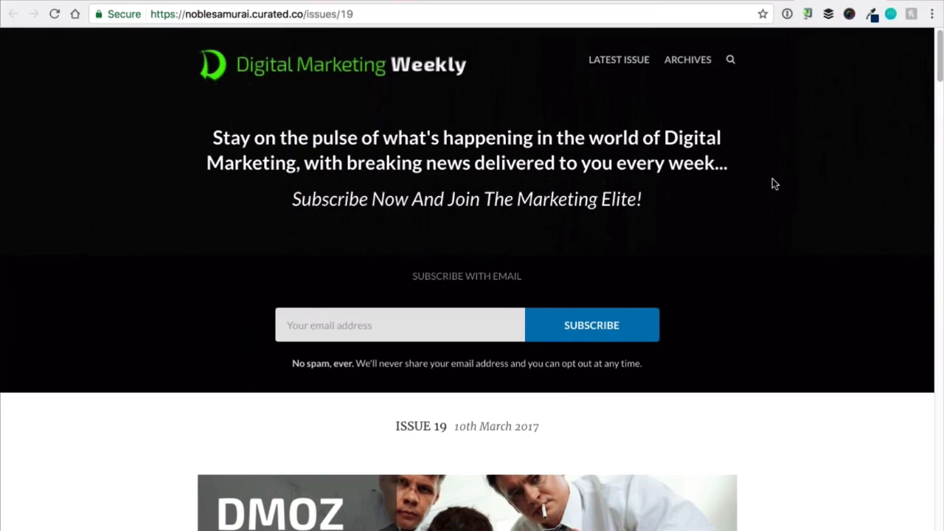
scroll(772, 183, "down", 1)
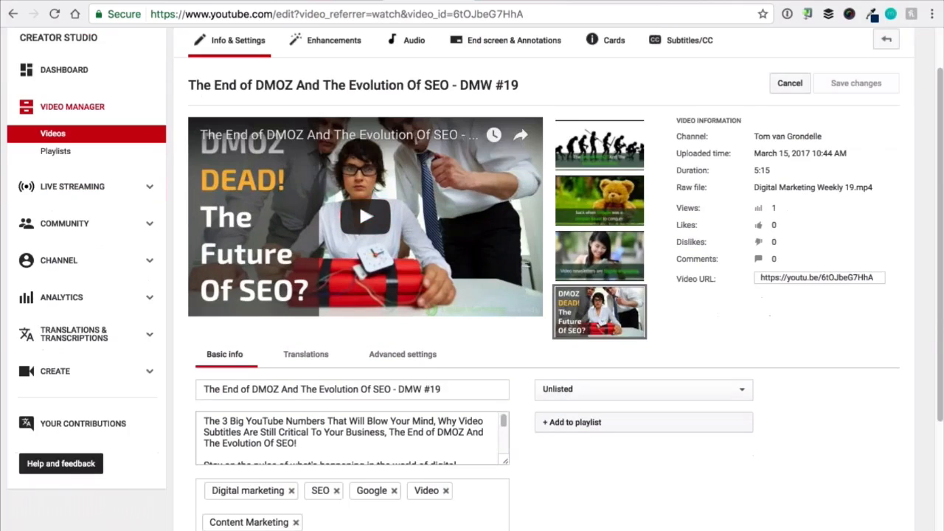
scroll(599, 460, "down", 1)
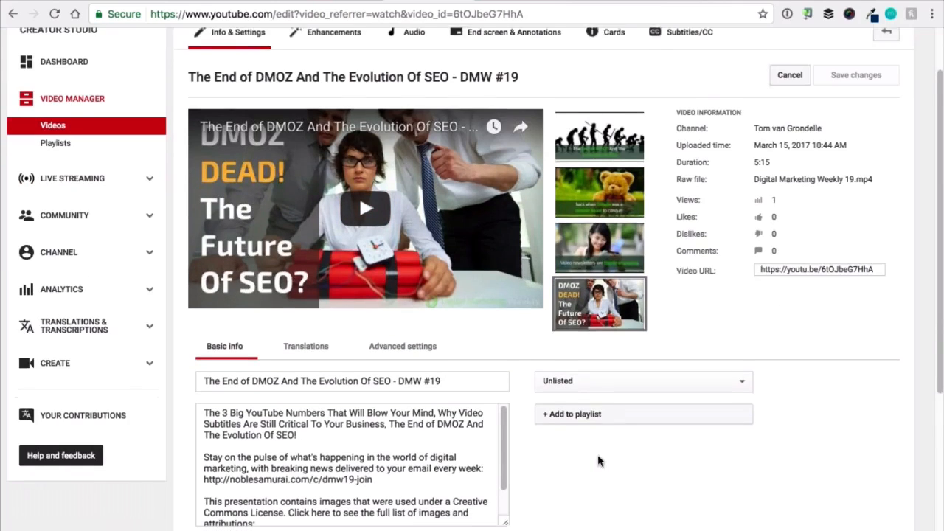
left_click(376, 456)
left_click_drag(373, 455, 194, 430)
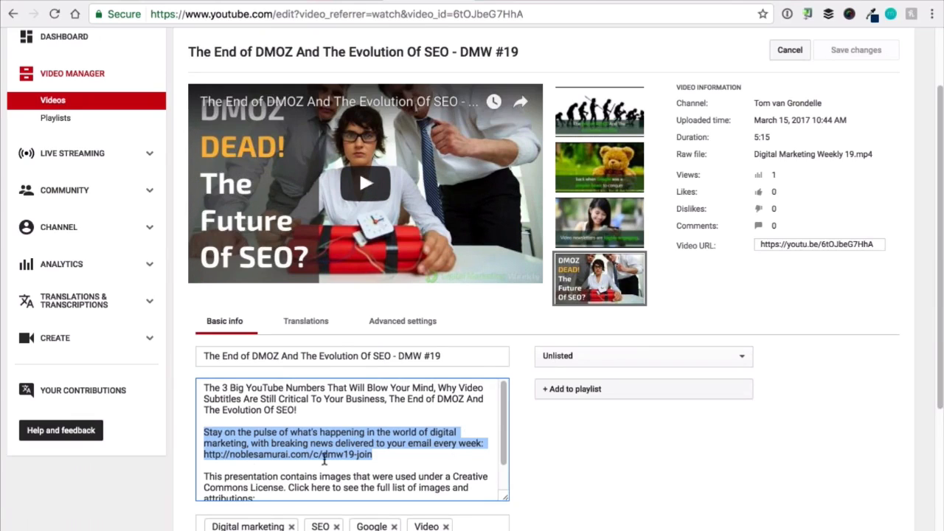
Switch to the issue 19 newsletter page and examine its sign-up form, video thumbnail, introduction, topic list and first article.
left_click(836, 1)
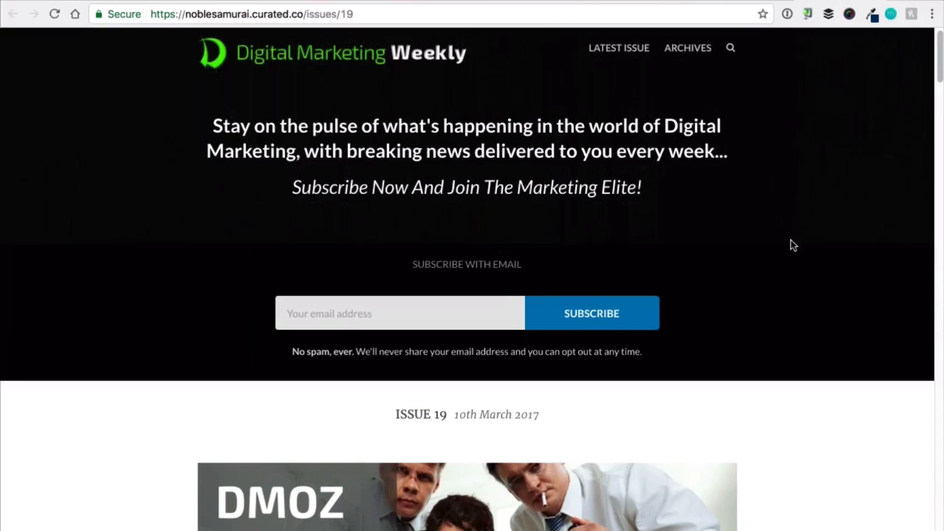
scroll(792, 242, "down", 1)
left_click(466, 298)
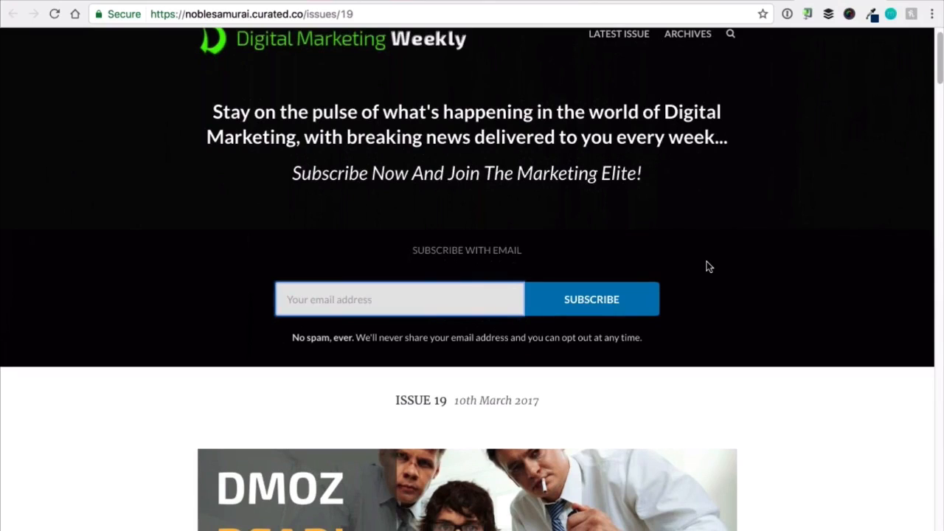
scroll(707, 267, "down", 4)
scroll(707, 265, "down", 2)
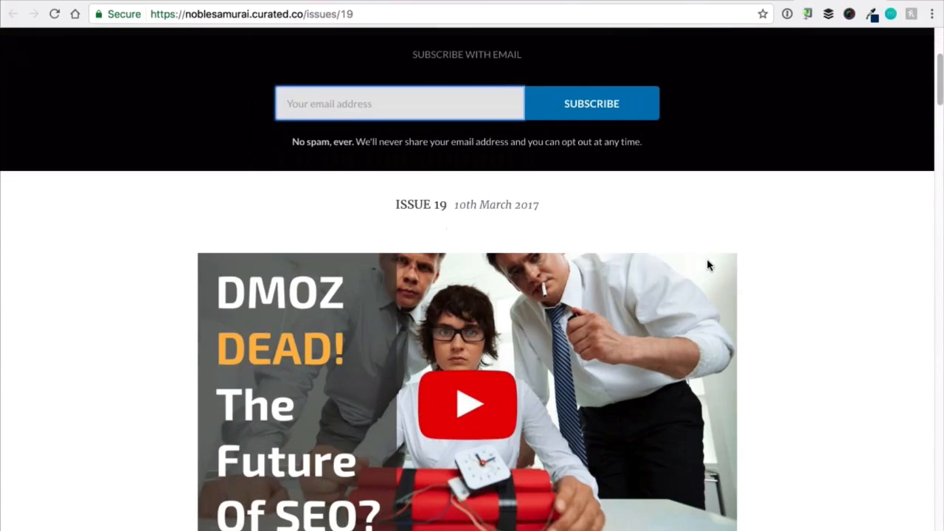
scroll(539, 352, "down", 2)
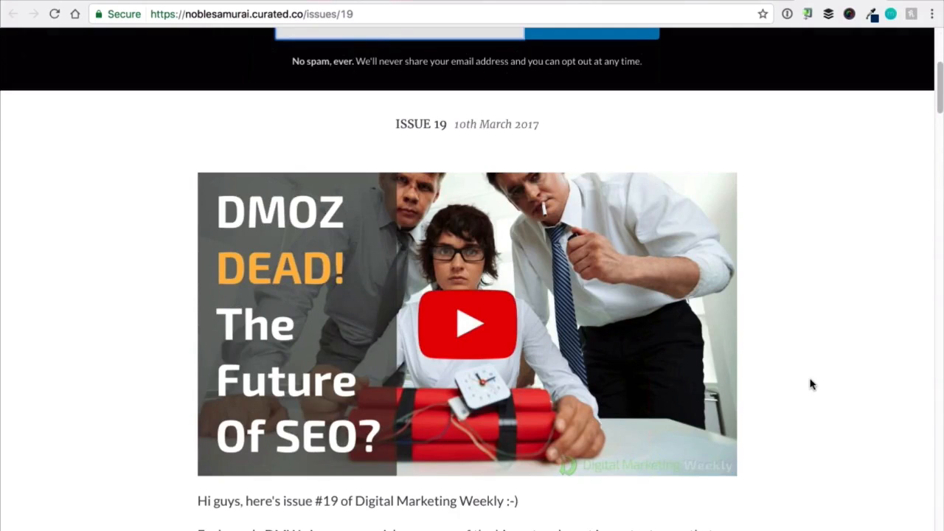
scroll(811, 383, "down", 6)
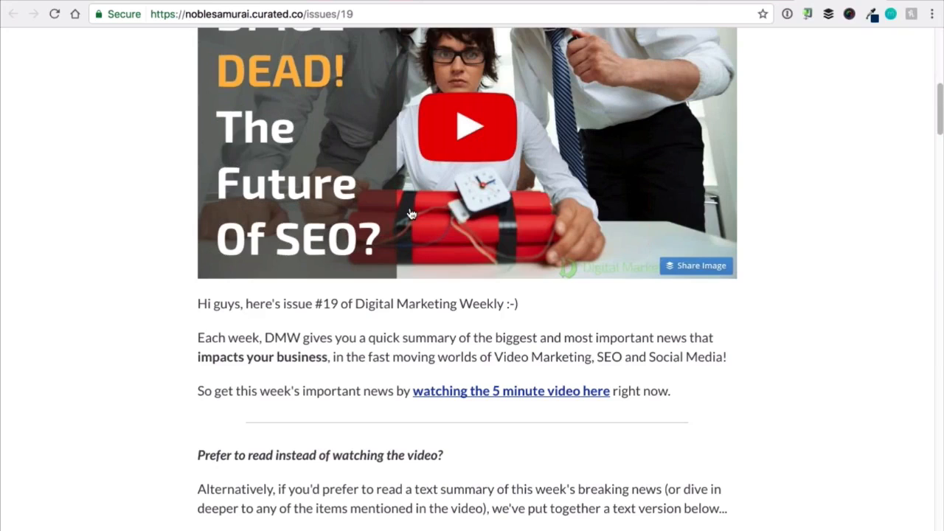
scroll(689, 331, "down", 4)
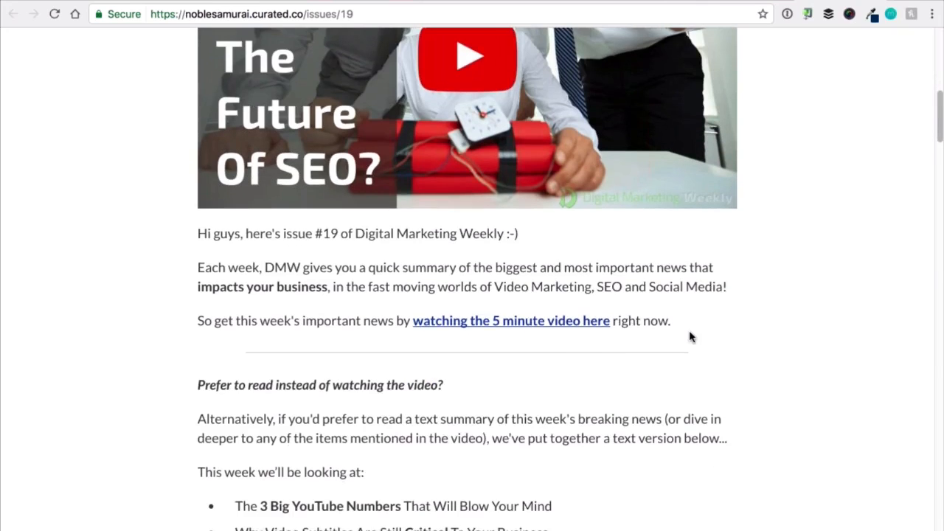
scroll(690, 337, "down", 2)
scroll(691, 337, "down", 3)
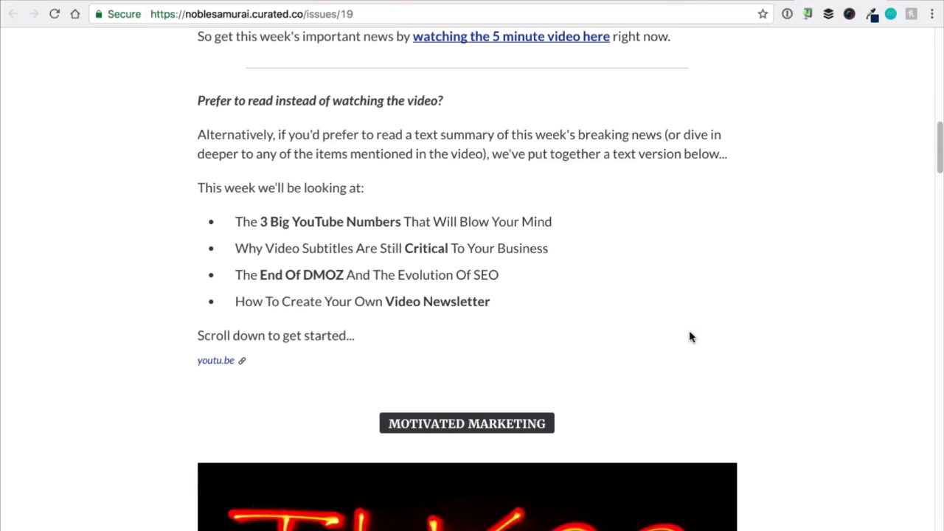
scroll(632, 290, "down", 15)
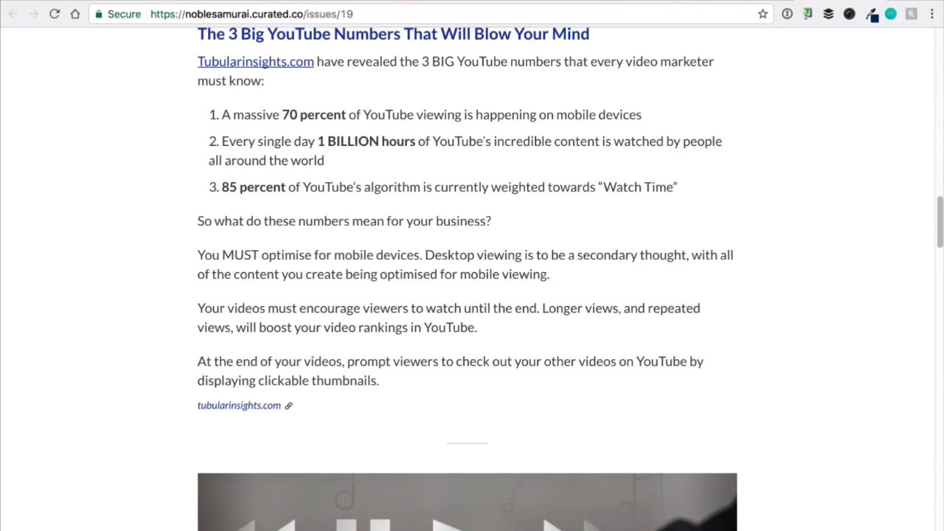
Switch to the DMW #19 Video Script document and compare its YouTube numbers section with the newsletter article.
left_click(182, 1)
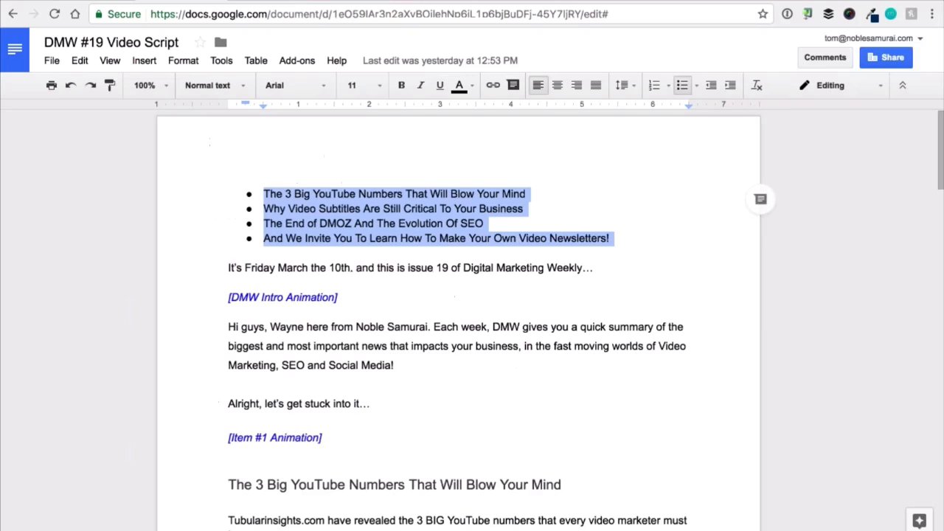
scroll(764, 323, "down", 2)
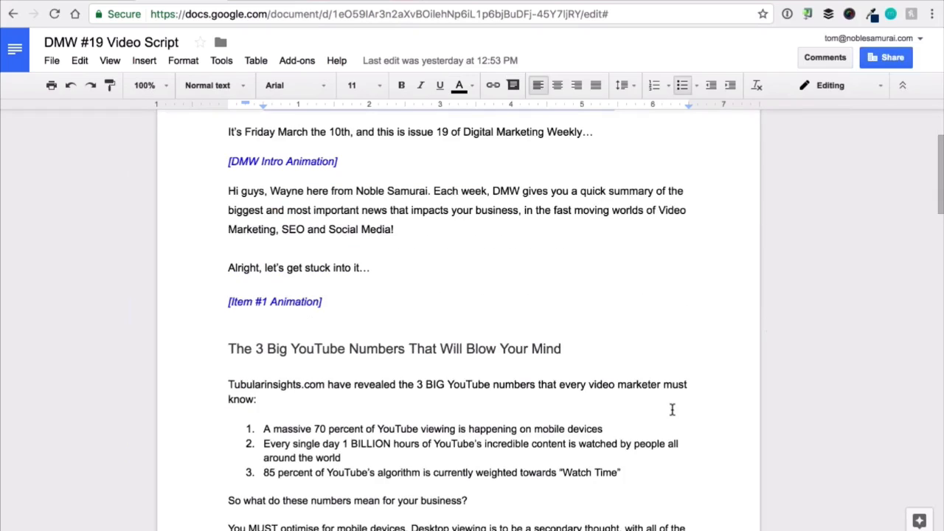
scroll(663, 399, "down", 2)
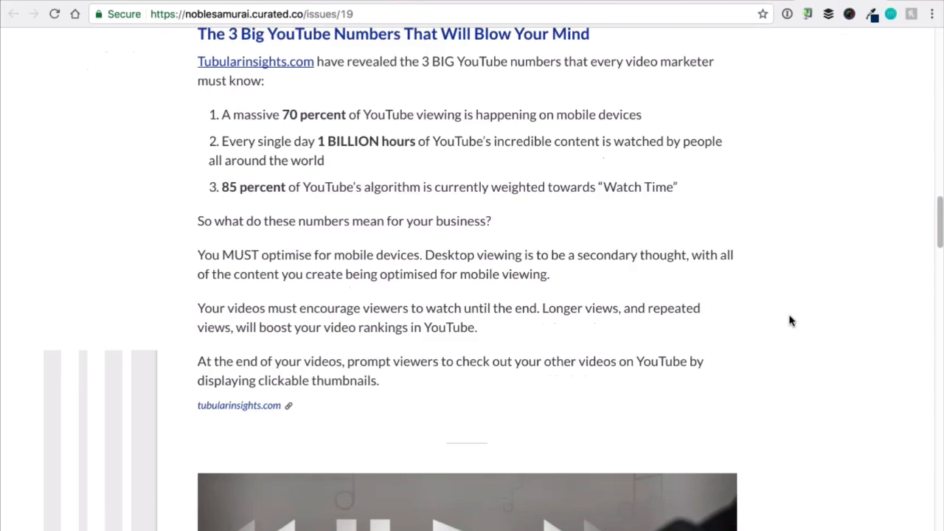
scroll(790, 320, "down", 15)
scroll(790, 320, "down", 5)
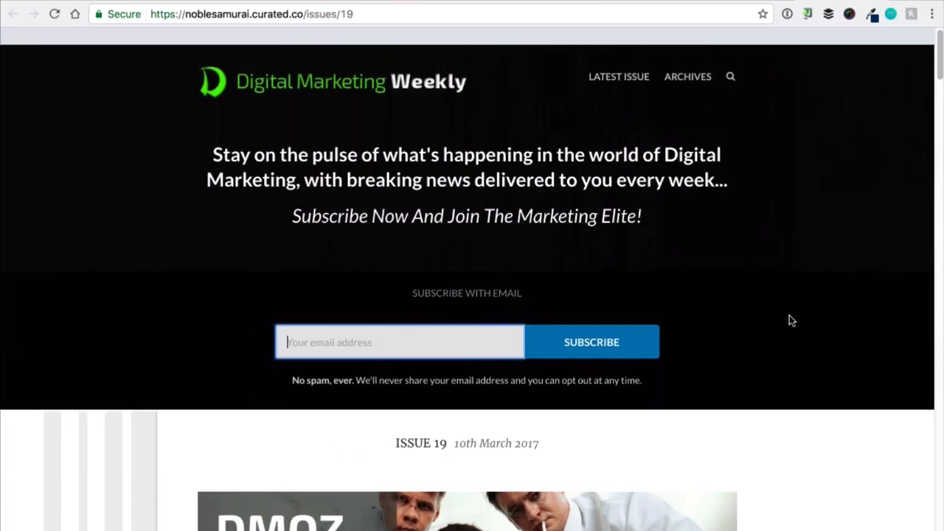
Review the newsletter page again and check its e-mail subscription field without entering an address.
scroll(790, 320, "down", 3)
scroll(790, 321, "down", 3)
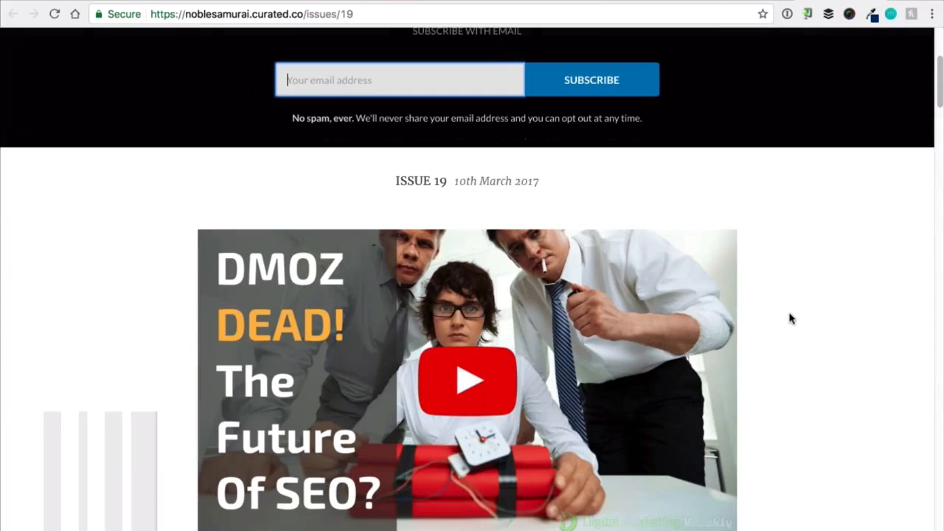
left_click(398, 74)
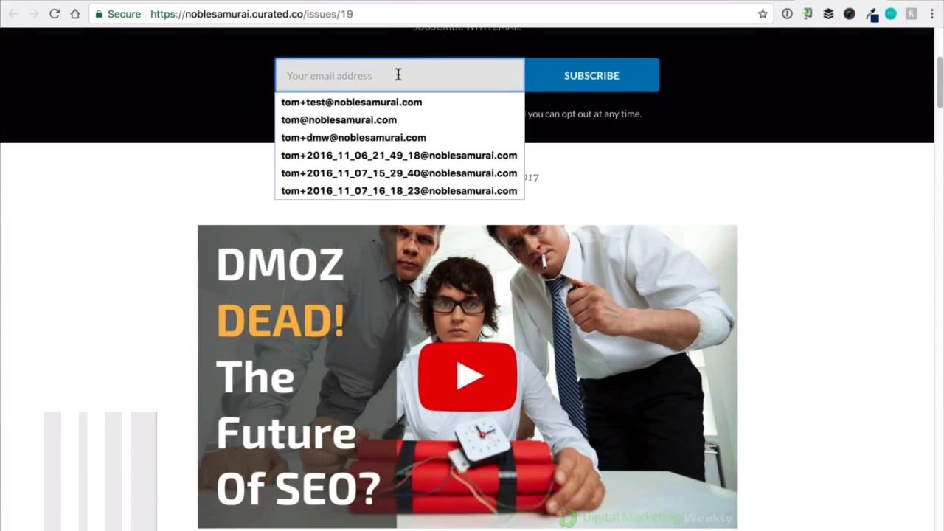
left_click(783, 179)
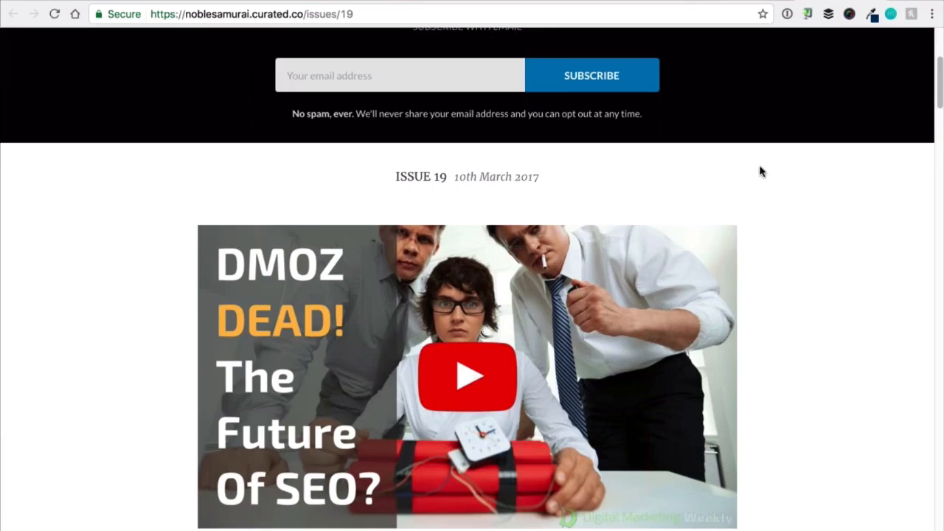
Switch to Buffer and insert the DMW #18 YouTube video link into a new post for the Noble Samurai Facebook page.
scroll(760, 171, "up", 3)
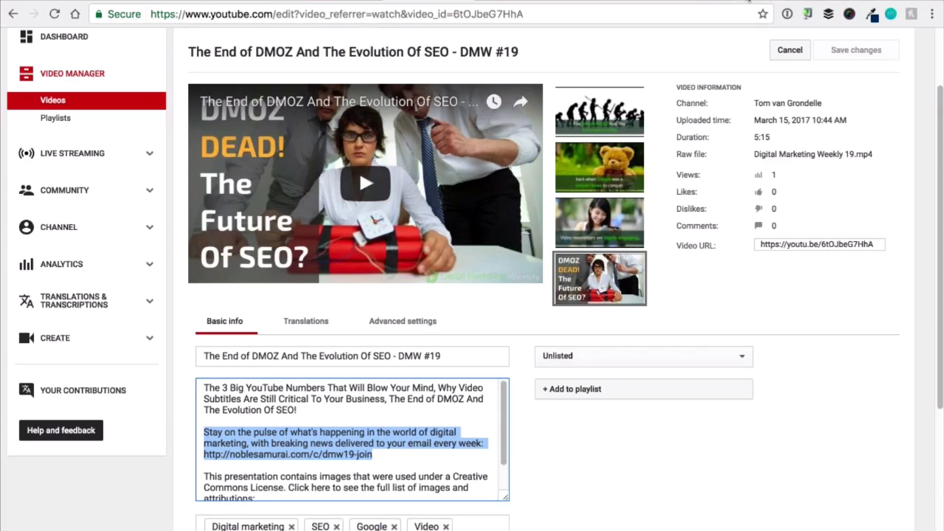
left_click(747, 1)
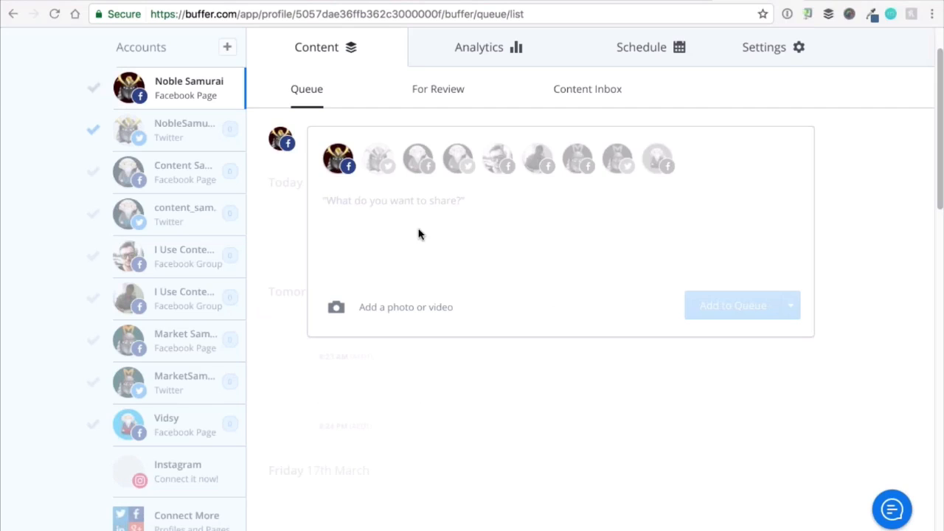
type("http://bit.ly/2mpzsaH")
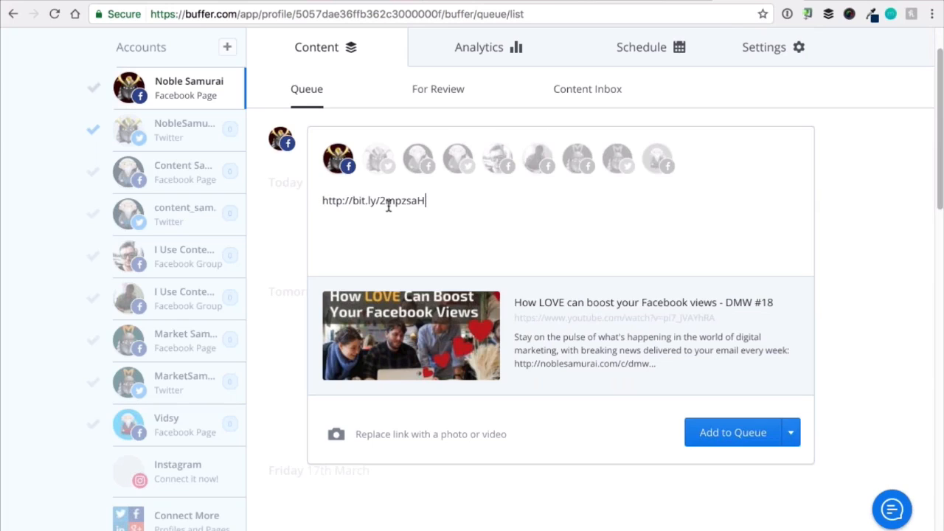
mouse_move(435, 319)
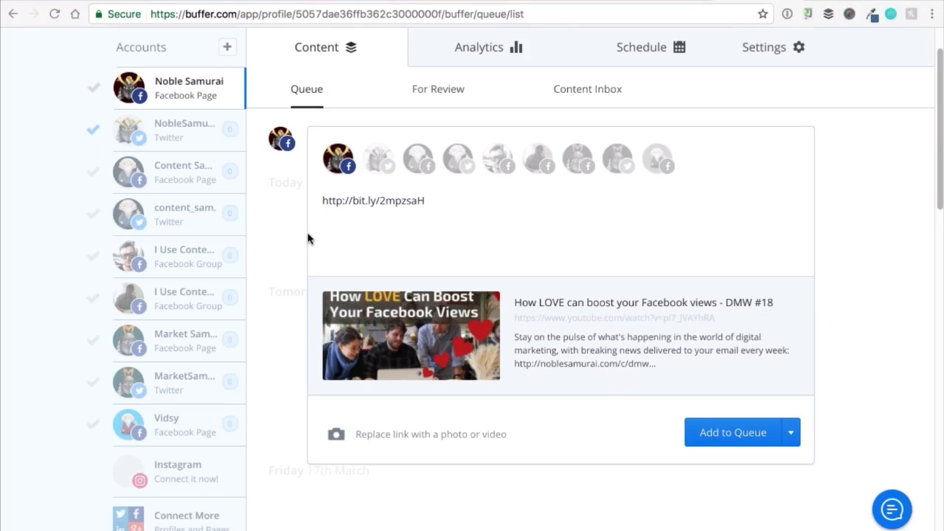
Insert the "Check out the latest DMW Video and learn…" text before the post's link and add an extra space between them.
left_click(323, 201)
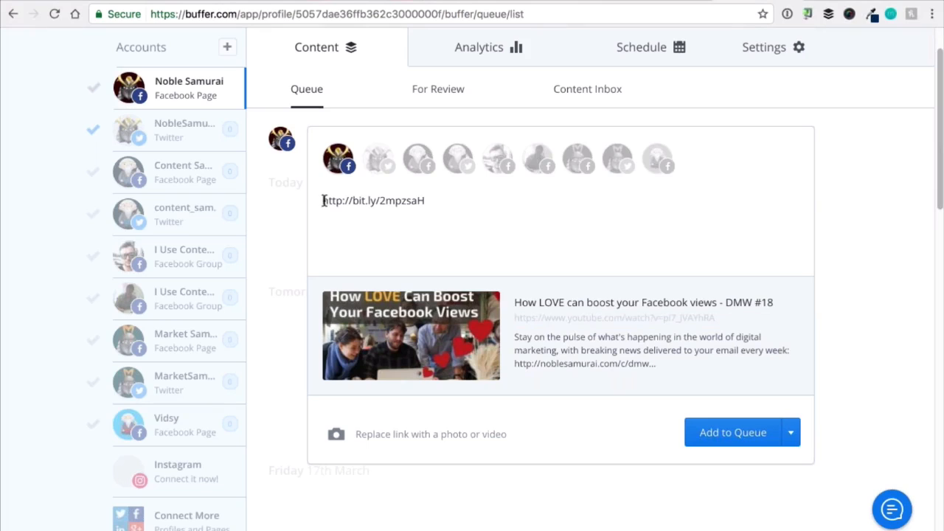
type("Check out the latest DMW Video and learn The 3 Big YouTube Numbers That Will Blow Your Mind, Why Video Subtitles Are Still Critical To Your Business, The End of DMOZ And The Evolution Of SEO, And We Invite You To Learn How To Make Your Own Video Newsletters!")
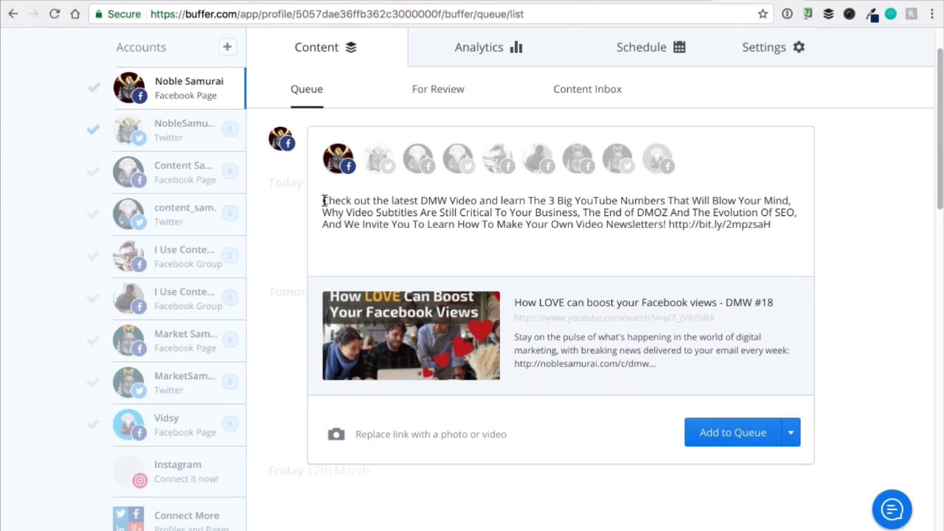
left_click(453, 224)
left_click(668, 225)
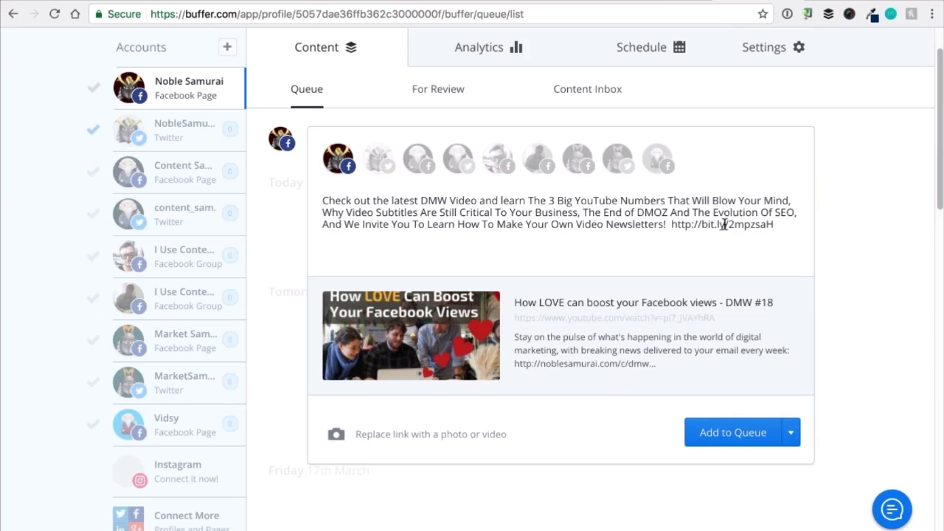
Add "If you enjoyed the video, like and share it with your friends!" before the post's link, with correct spacing between words.
type("If you enjoyed")
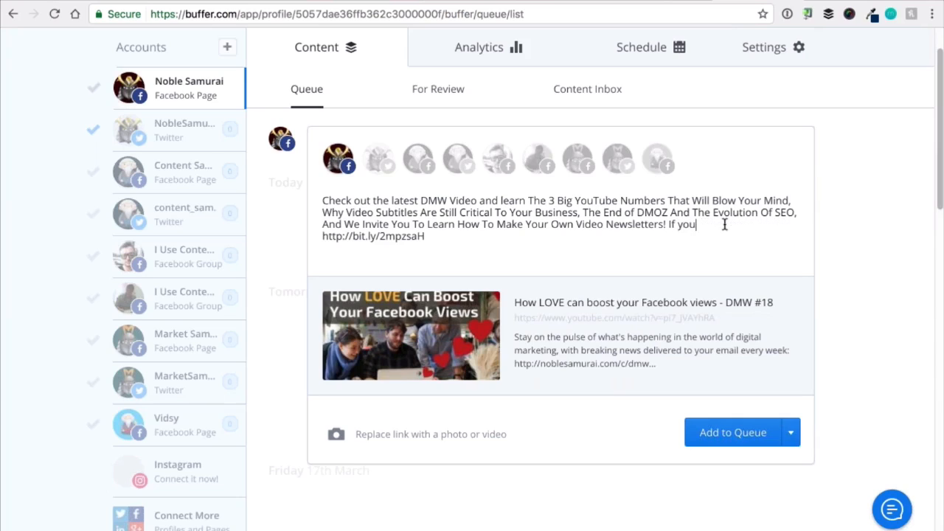
type(" the video, like and share it withyour friends!")
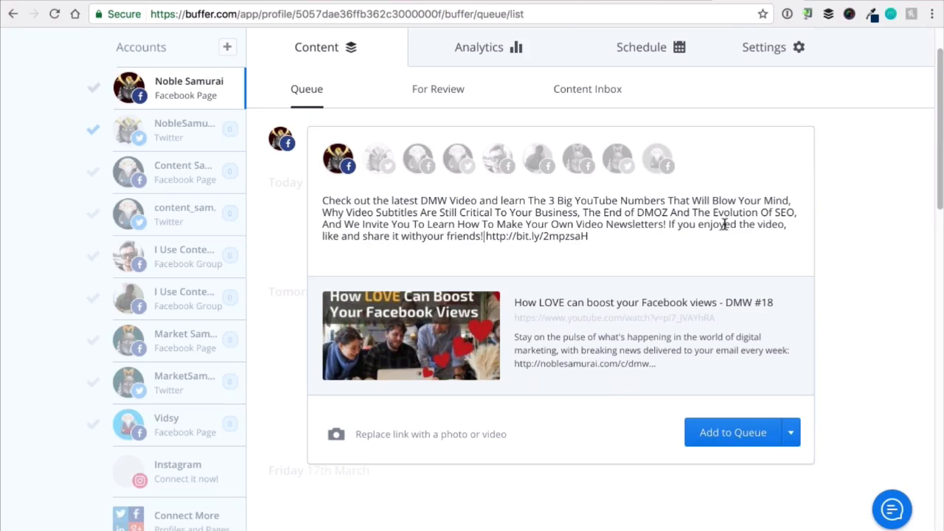
left_click(420, 237)
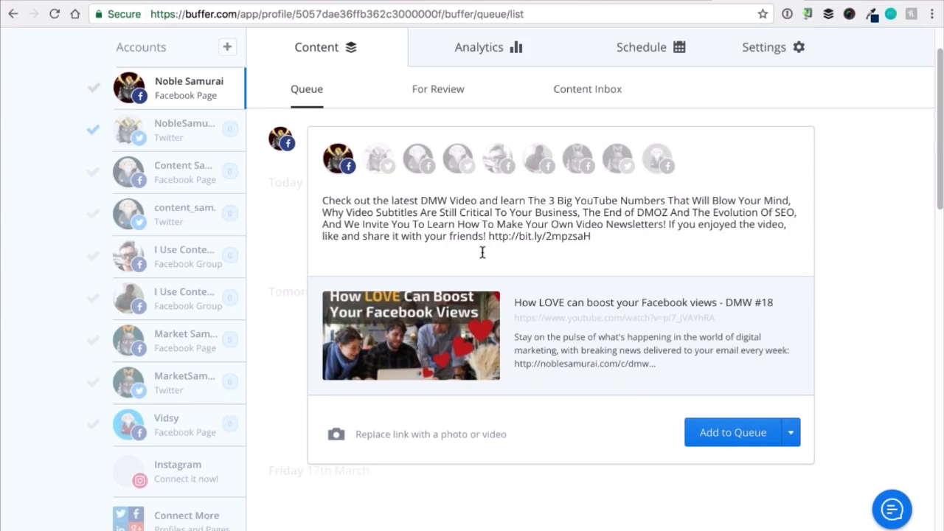
Replace the word "like" with "love" in the post's closing call to action.
double_click(329, 237)
type("love")
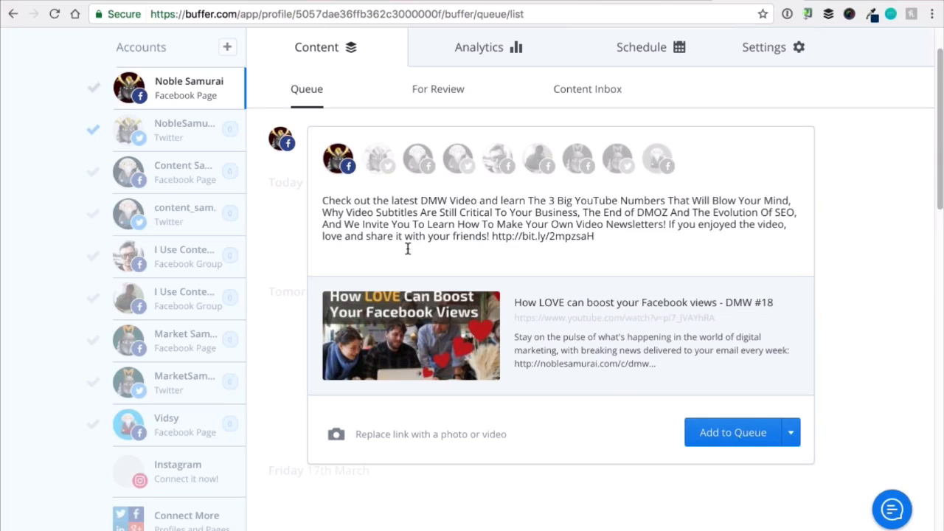
mouse_move(438, 337)
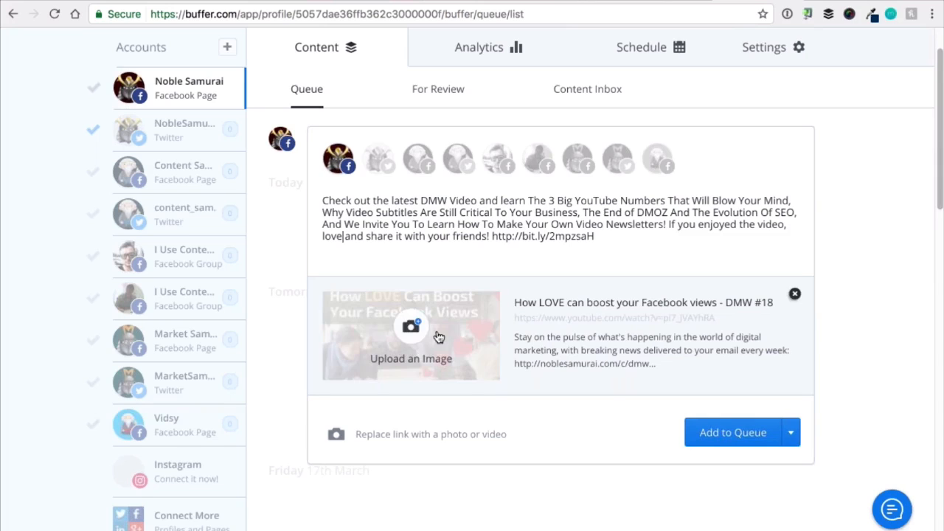
Check the DMW #19 video's description on its YouTube edit page and switch to the Digital Marketing Weekly issue 19 page.
key("ctrl+Tab")
scroll(306, 405, "down", 1)
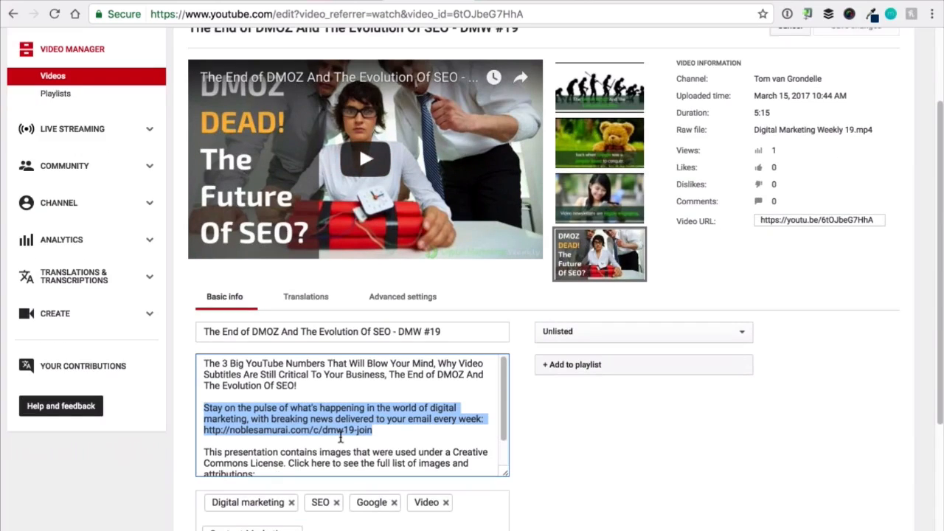
key("ctrl+Tab")
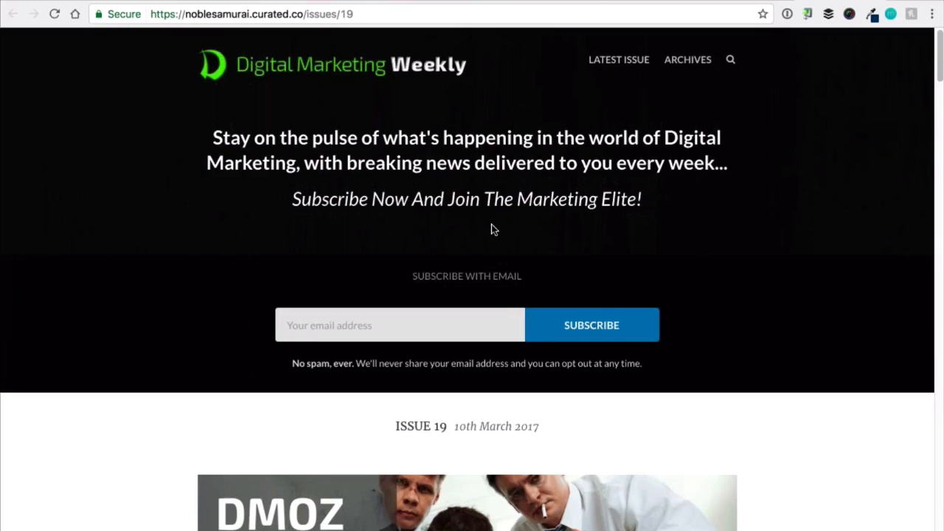